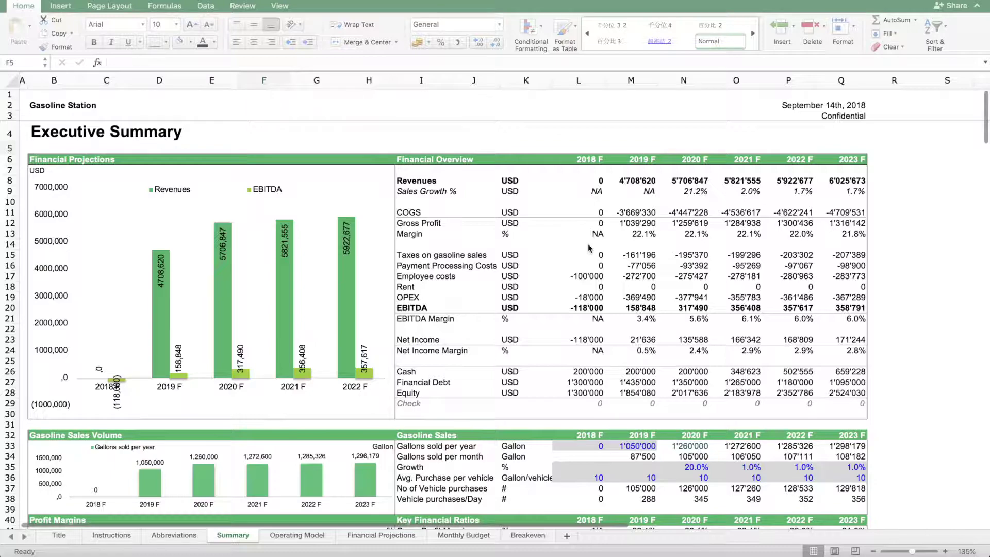
- Scroll the Summary sheet down to the Sensitivity Analysis showing 12.3% unlevered and 18.0% levered IRR
scroll(567, 295, "down", 3)
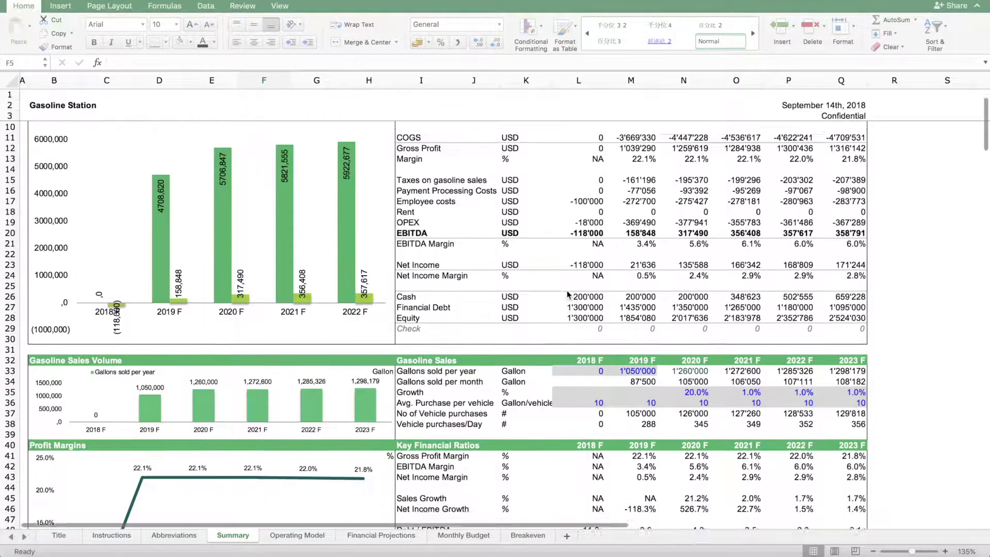
scroll(567, 294, "down", 15)
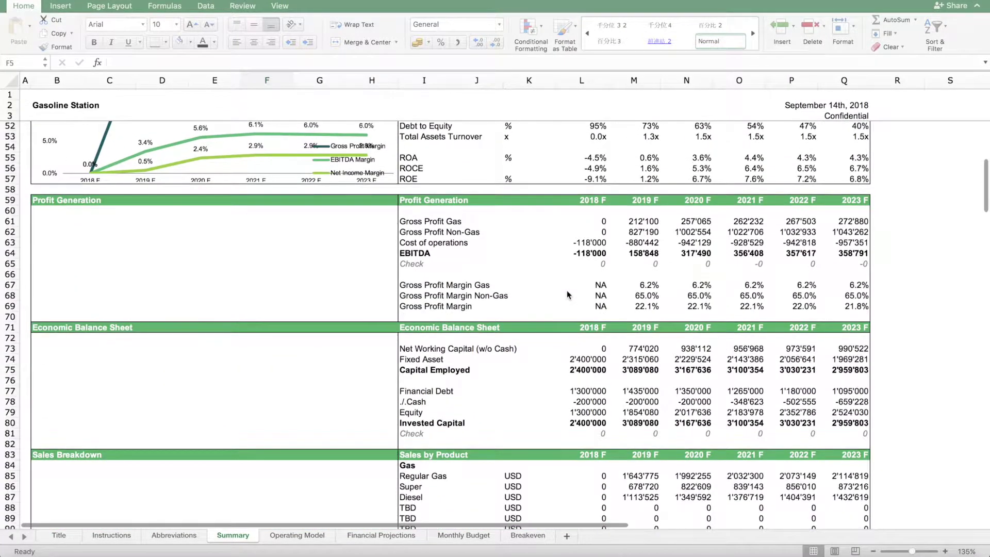
scroll(567, 294, "down", 14)
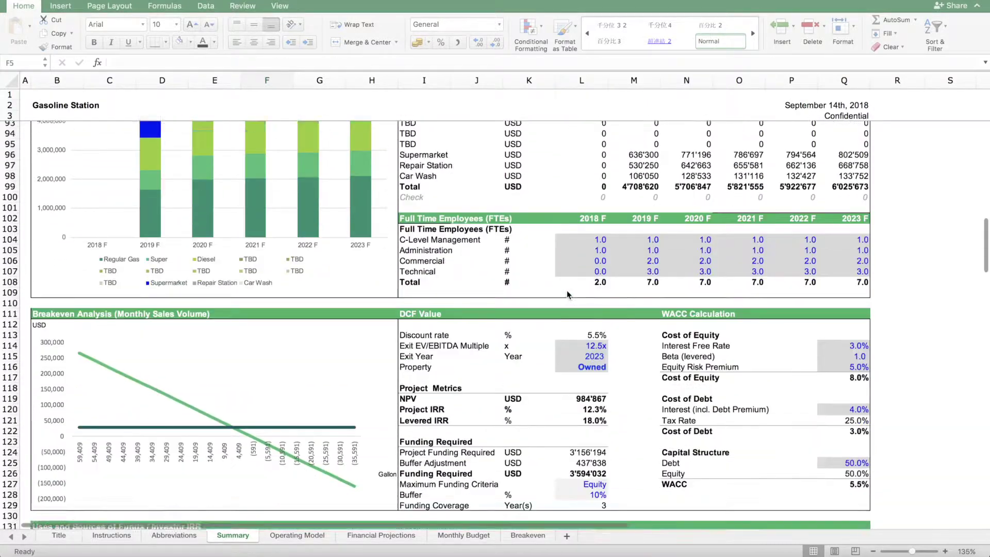
scroll(567, 294, "down", 2)
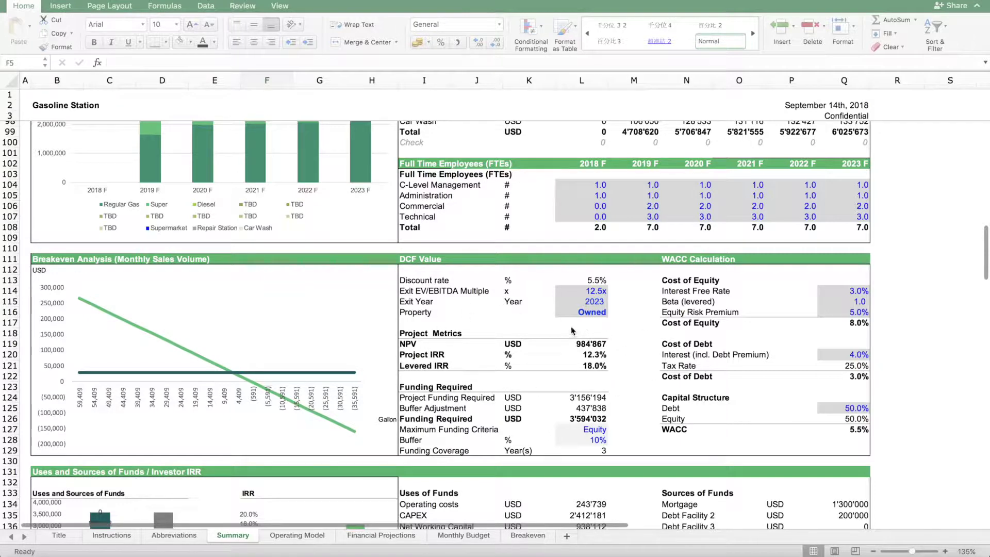
scroll(511, 381, "down", 5)
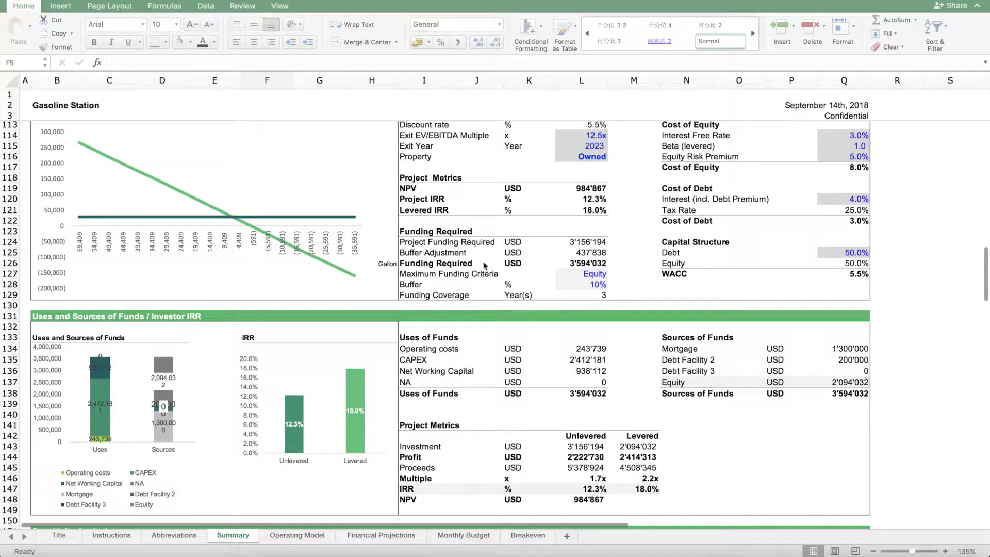
scroll(485, 266, "up", 7)
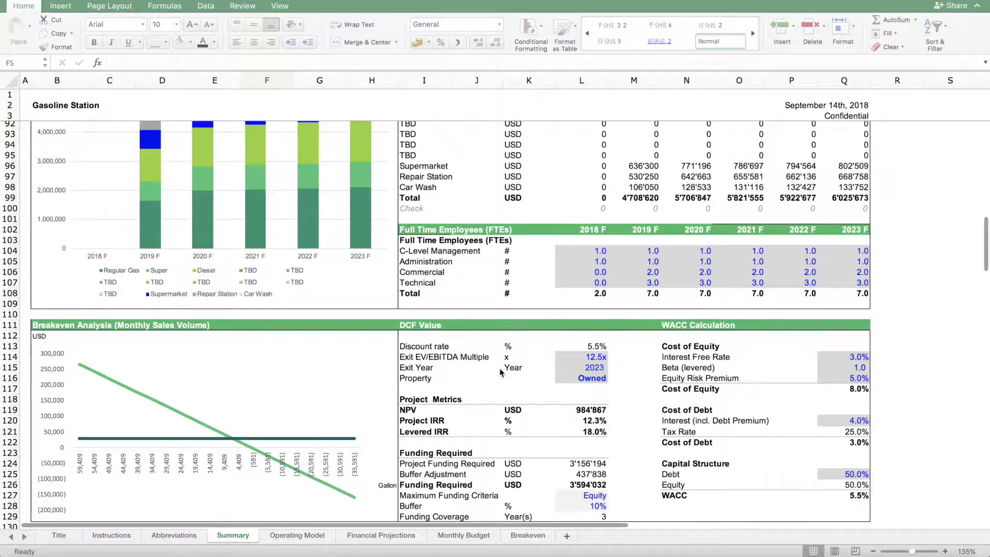
scroll(500, 371, "down", 3)
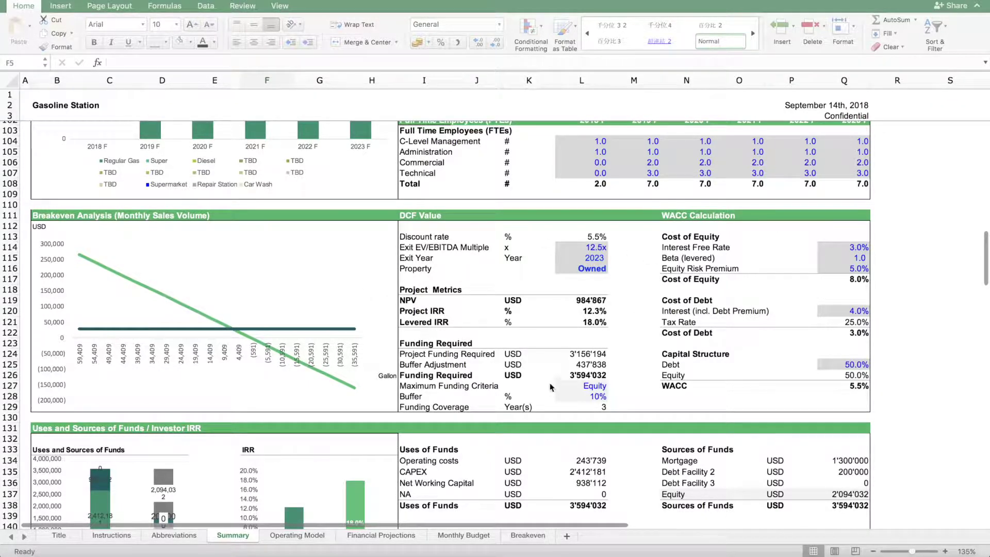
scroll(534, 296, "down", 5)
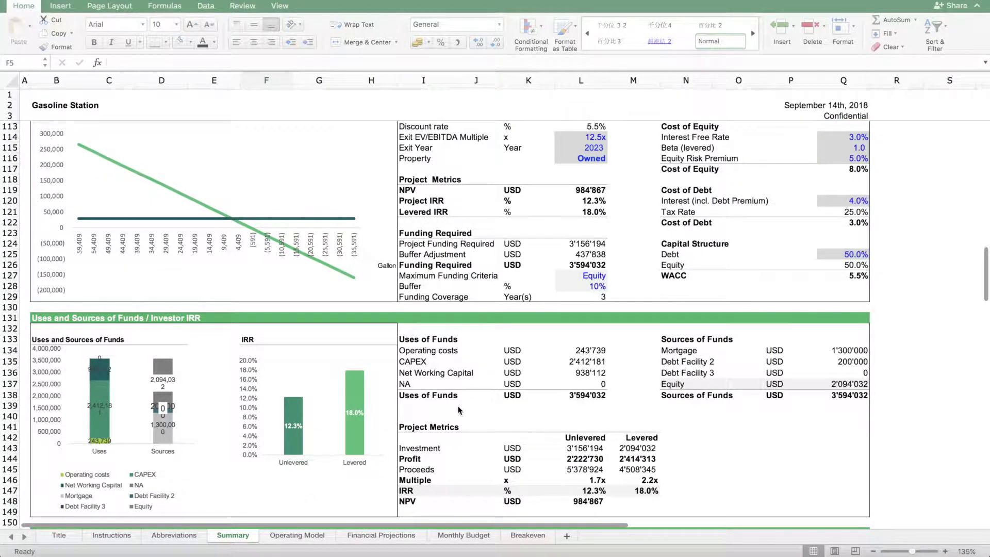
scroll(507, 375, "up", 20)
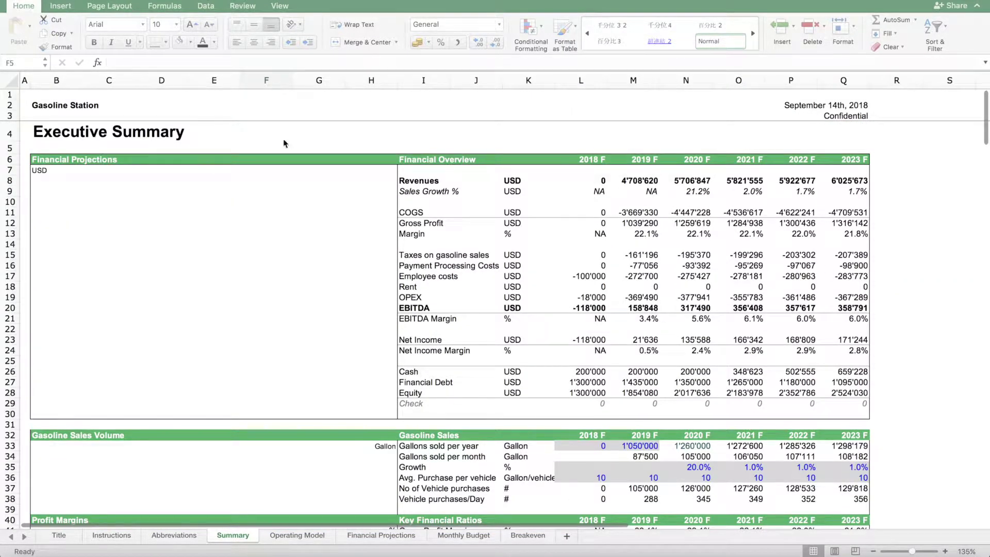
scroll(554, 334, "down", 7)
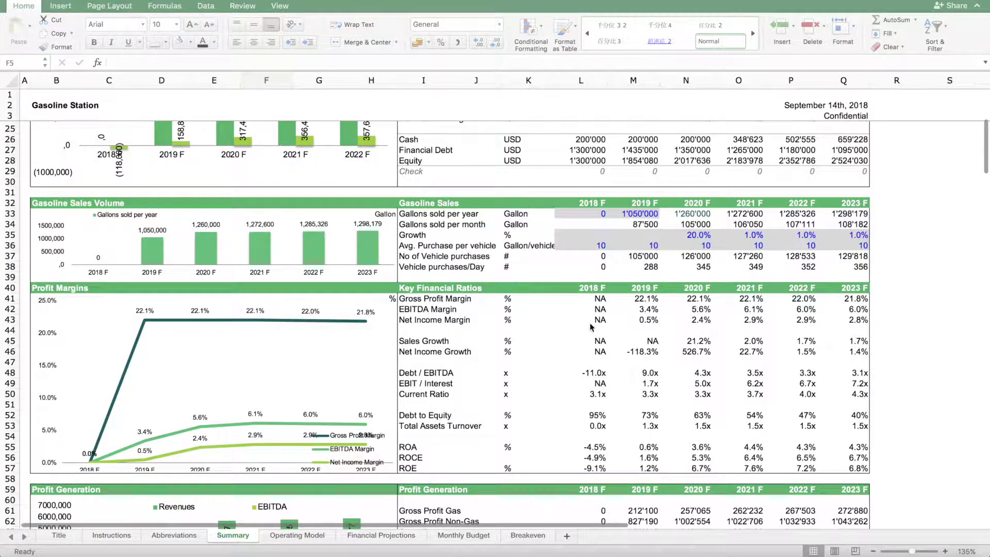
scroll(591, 327, "down", 20)
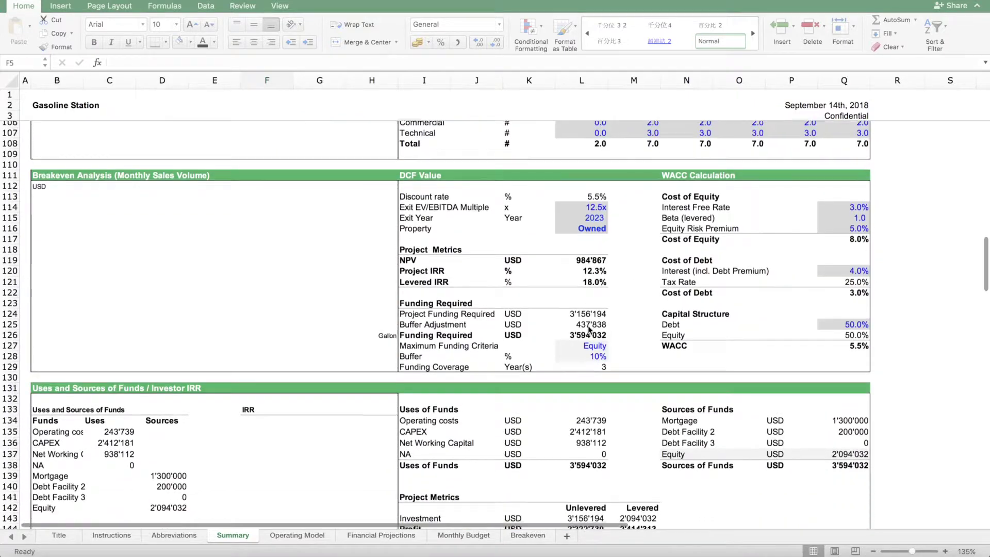
scroll(590, 329, "down", 16)
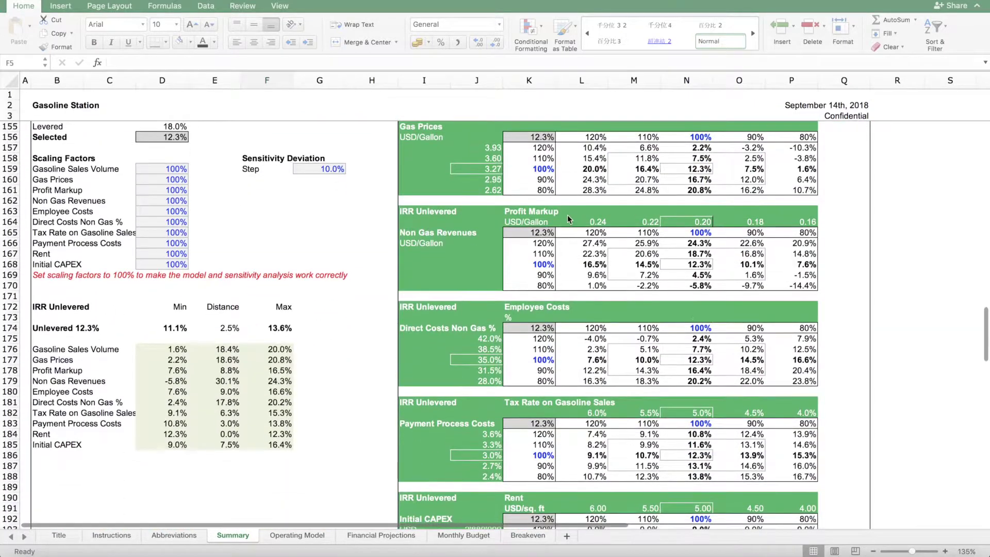
scroll(567, 218, "up", 3)
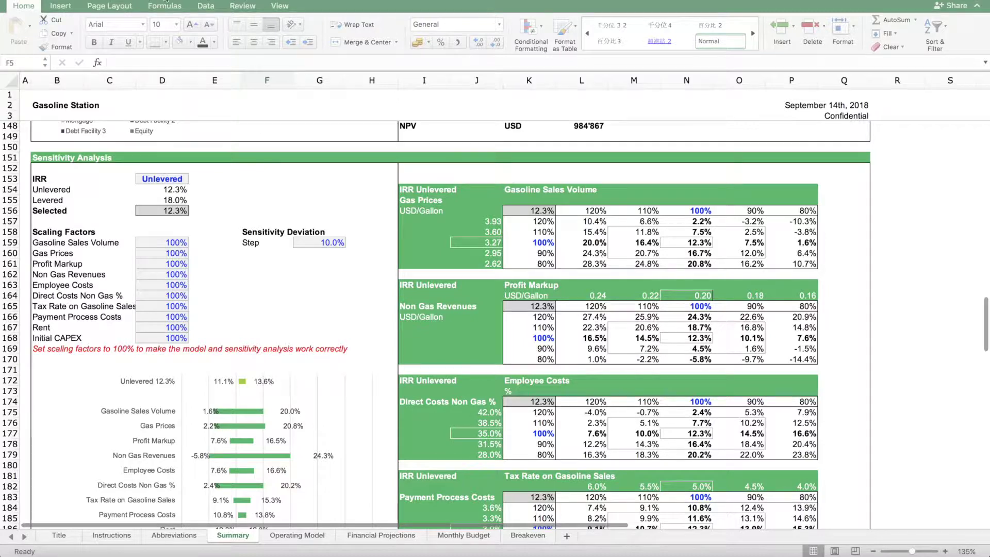
- In Excel Preferences > Calculation, choose 'Automatic except for data tables' and close the window
left_click(44, 6)
mouse_move(62, 29)
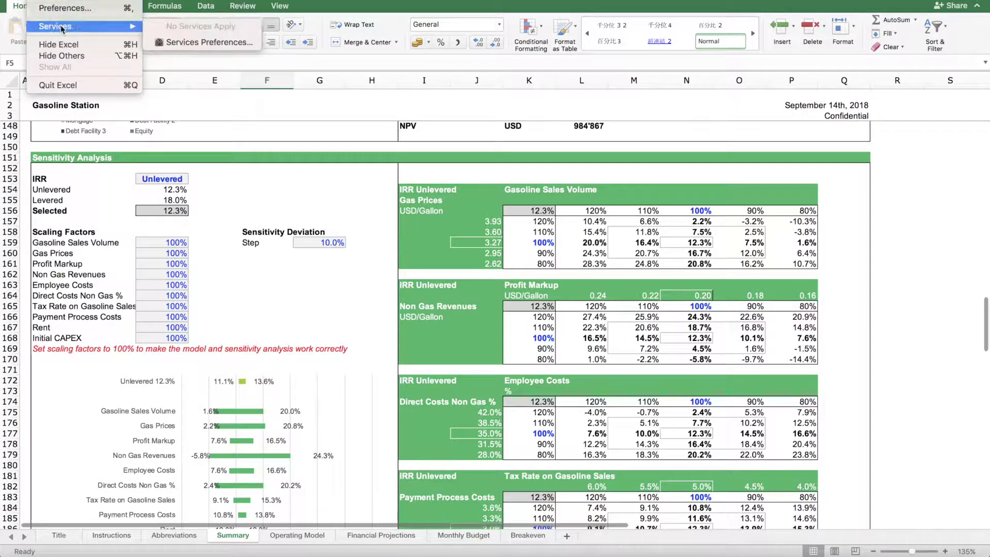
left_click(72, 6)
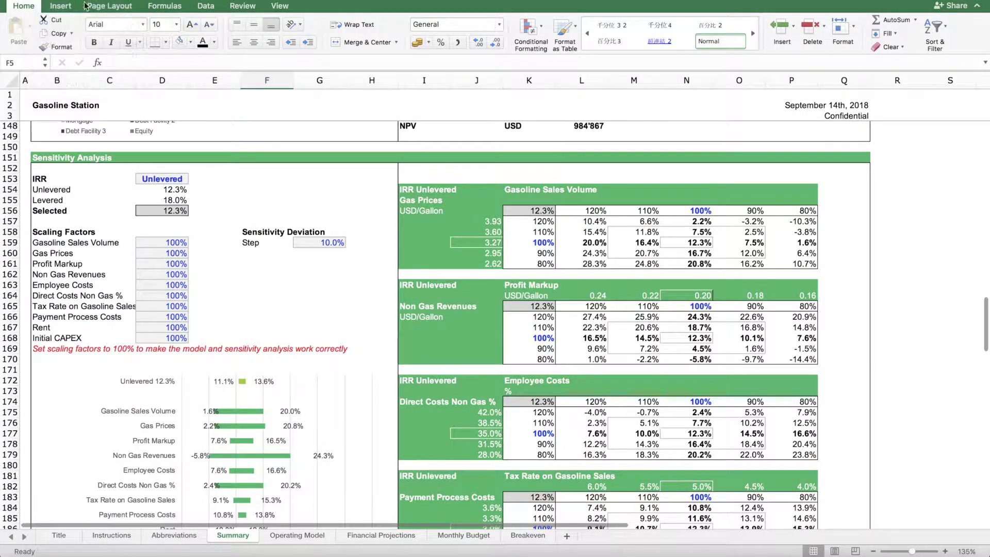
left_click(346, 135)
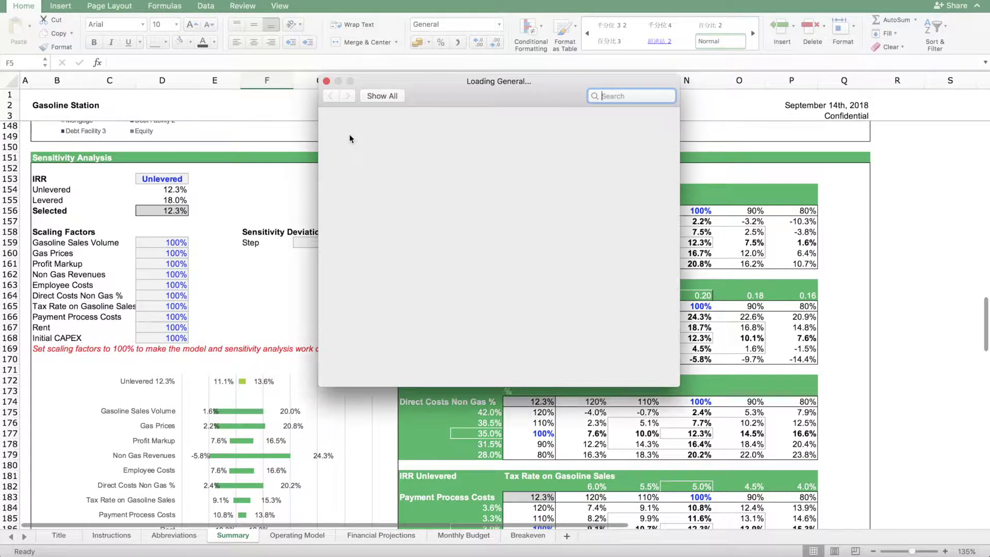
left_click(330, 96)
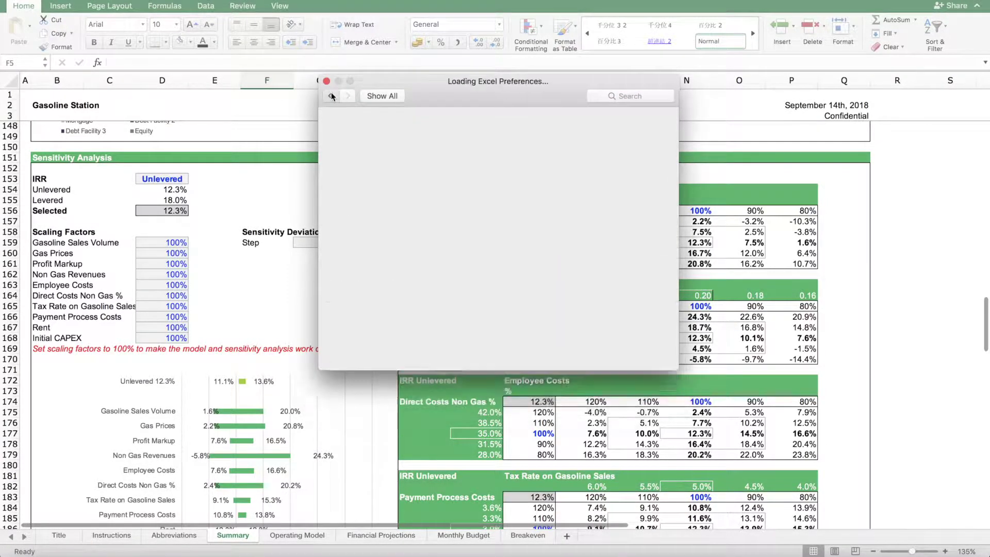
left_click(355, 180)
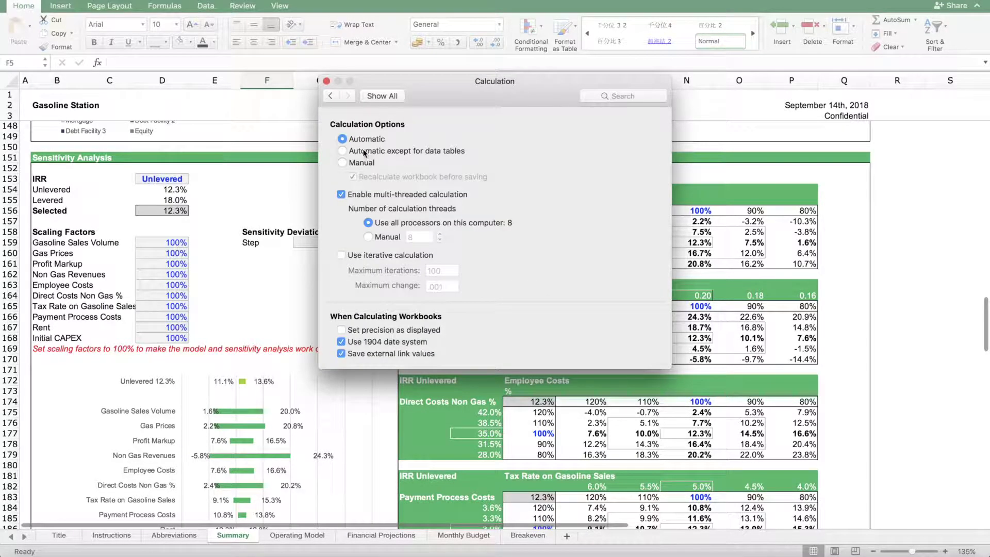
left_click(364, 151)
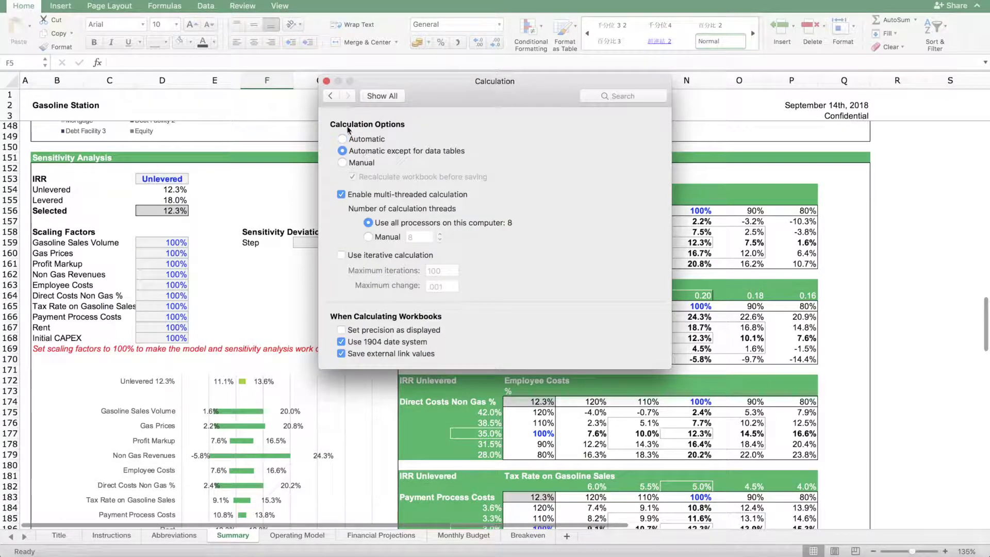
left_click(327, 81)
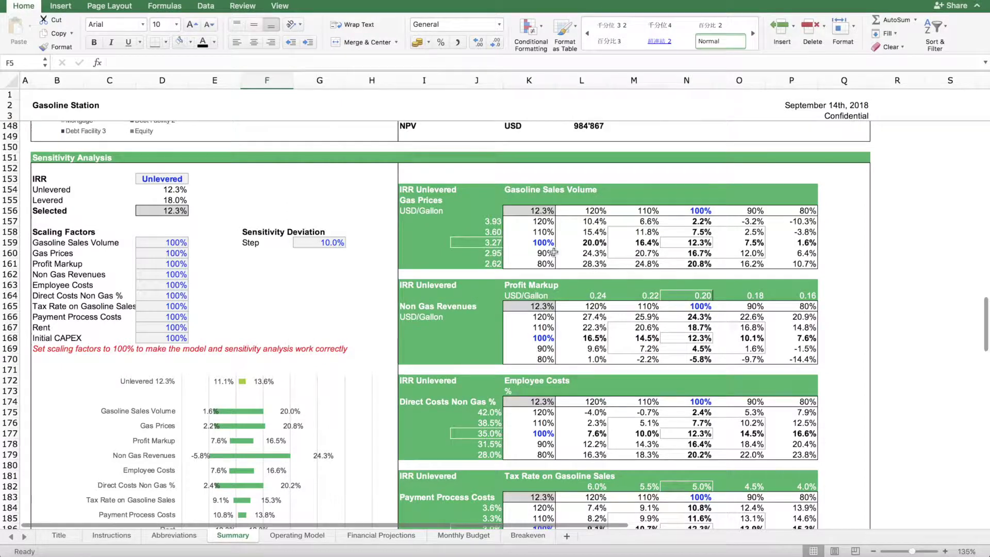
- Scroll to the Assumptions sales split (50% Regular, 20% Super, 30% Diesel), then back to Profit Sharing
scroll(607, 316, "up", 5)
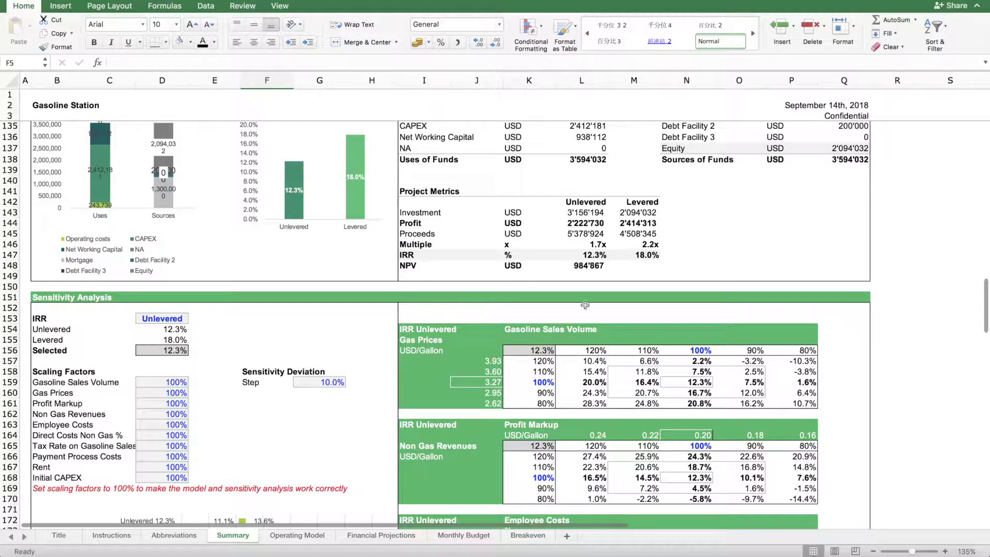
scroll(585, 305, "up", 4)
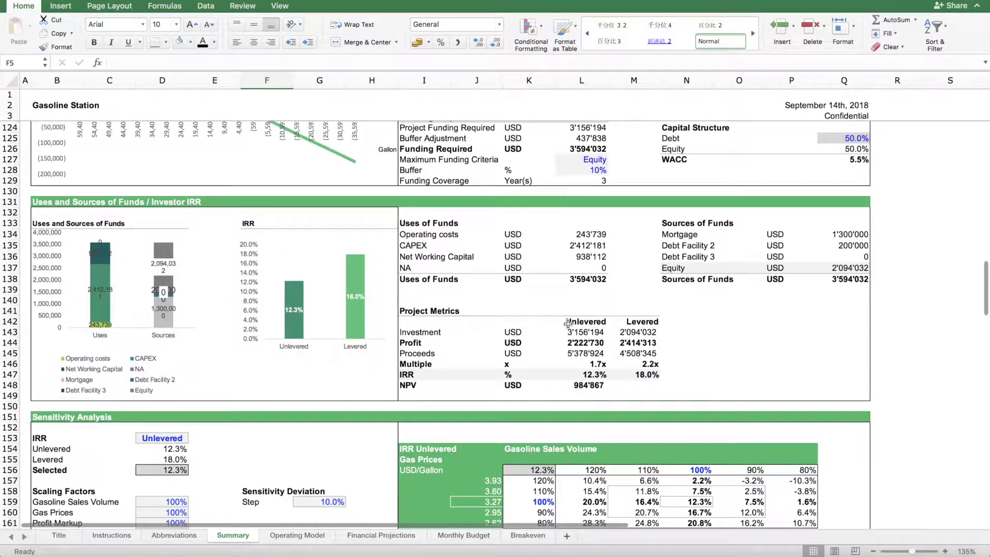
scroll(568, 322, "down", 20)
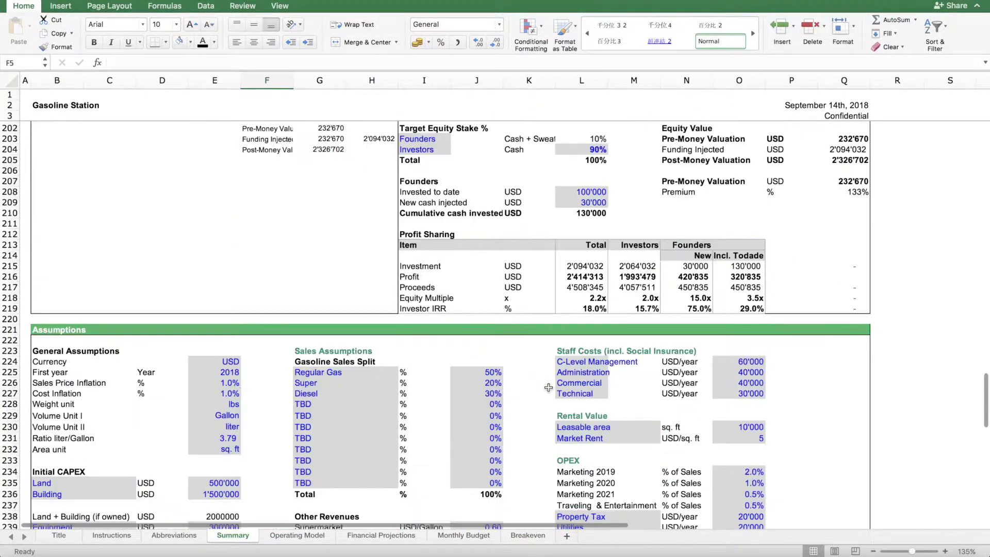
scroll(548, 388, "down", 7)
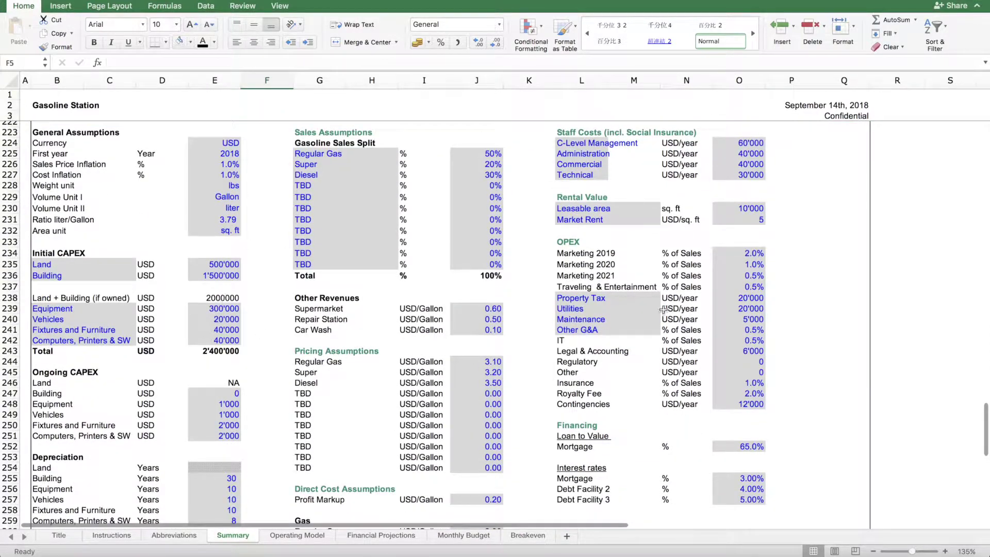
scroll(240, 330, "down", 9)
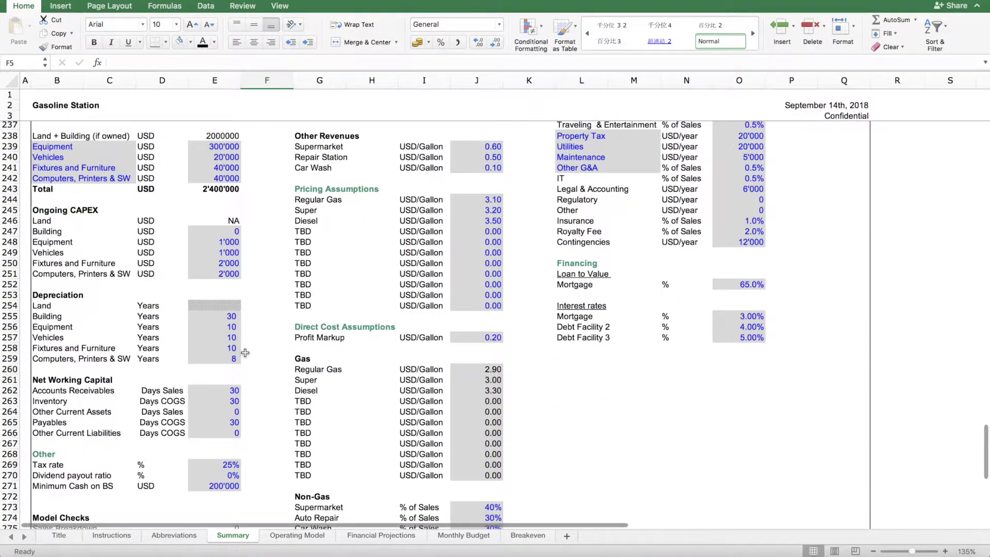
scroll(328, 302, "up", 16)
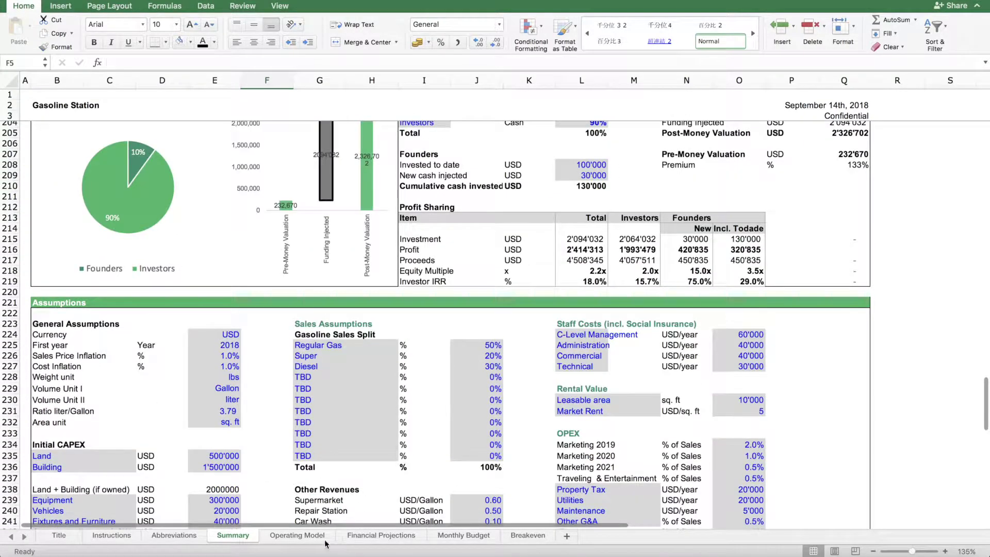
- On the Operating Model sheet, expand the grouped Jan–Dec monthly columns F–Q beside the 2019 F totals
left_click(297, 535)
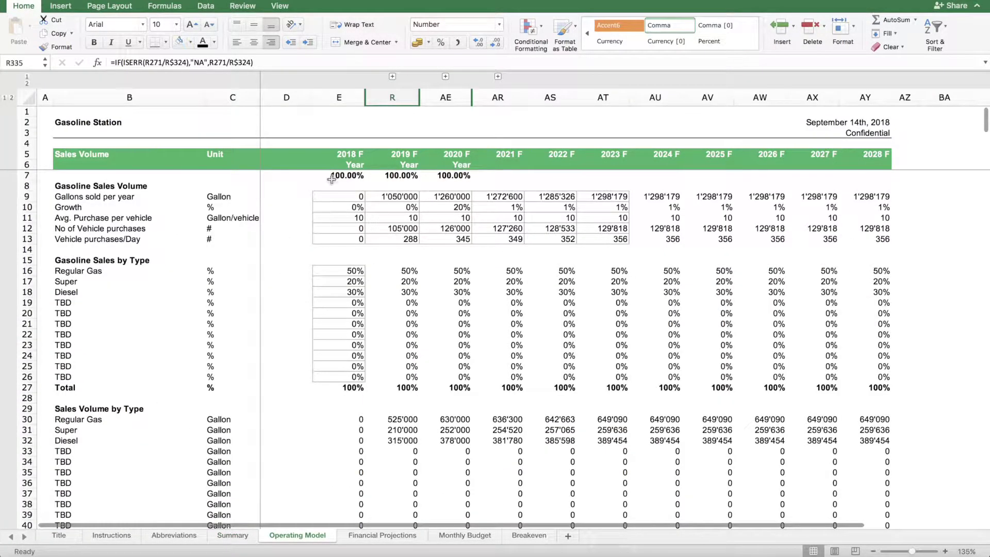
scroll(391, 261, "down", 14)
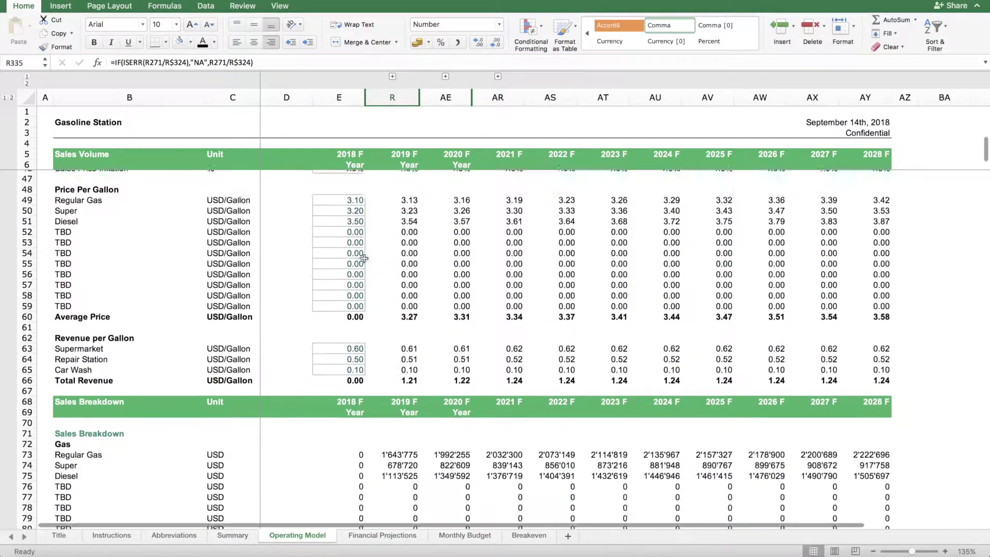
scroll(322, 348, "up", 14)
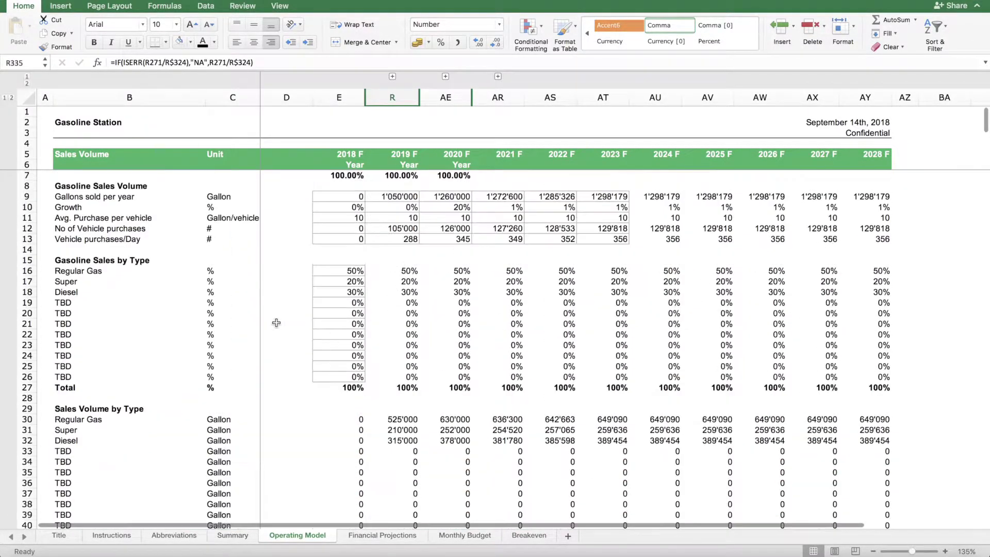
scroll(118, 324, "down", 11)
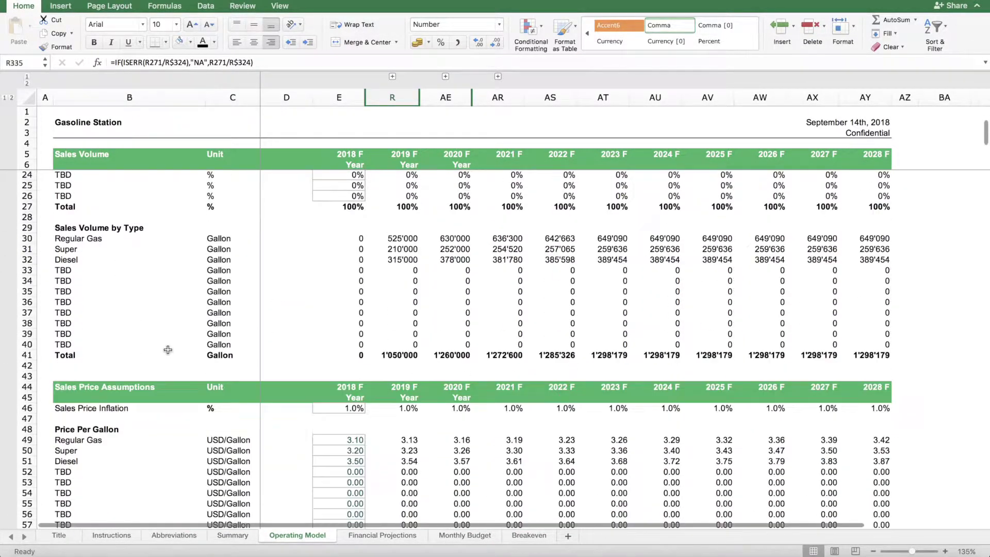
scroll(167, 349, "down", 20)
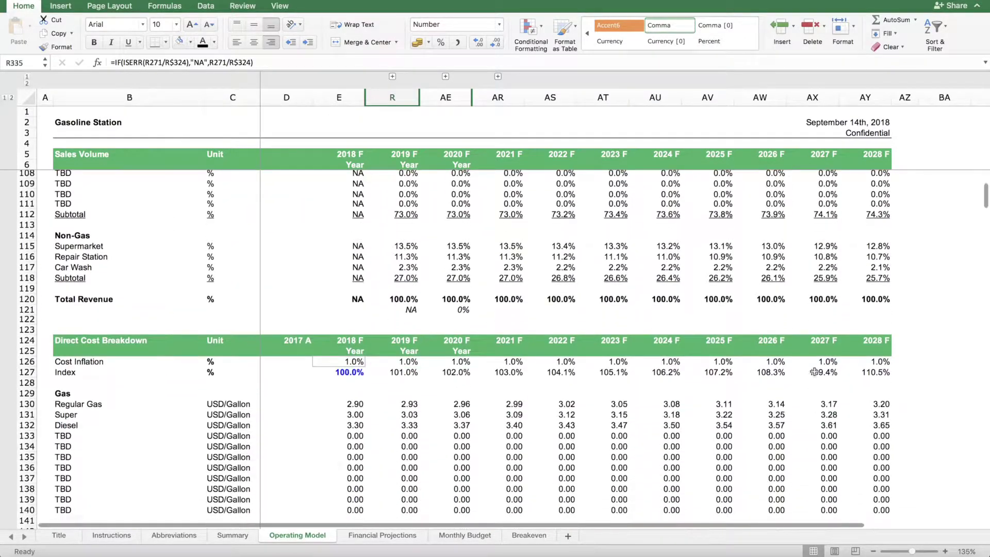
scroll(312, 465, "down", 16)
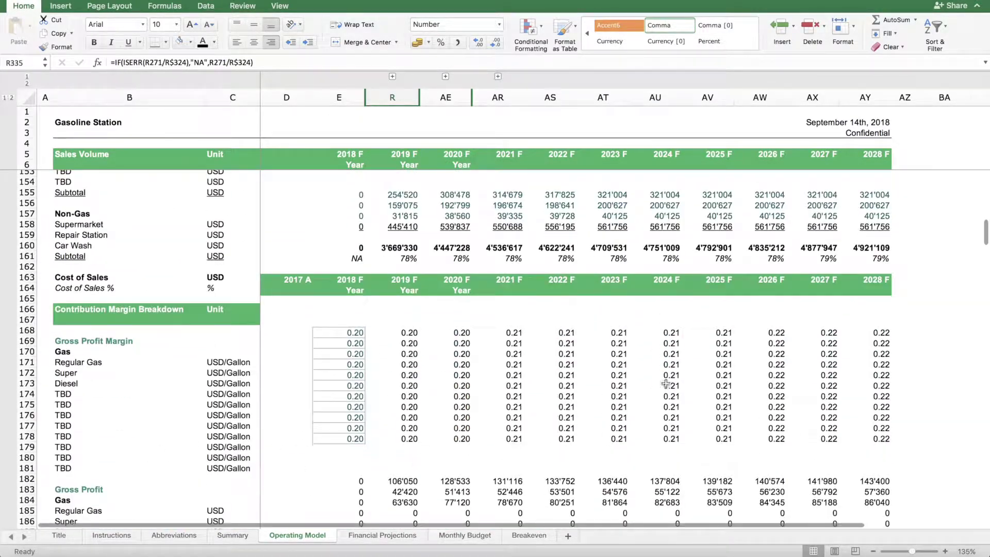
scroll(257, 388, "down", 12)
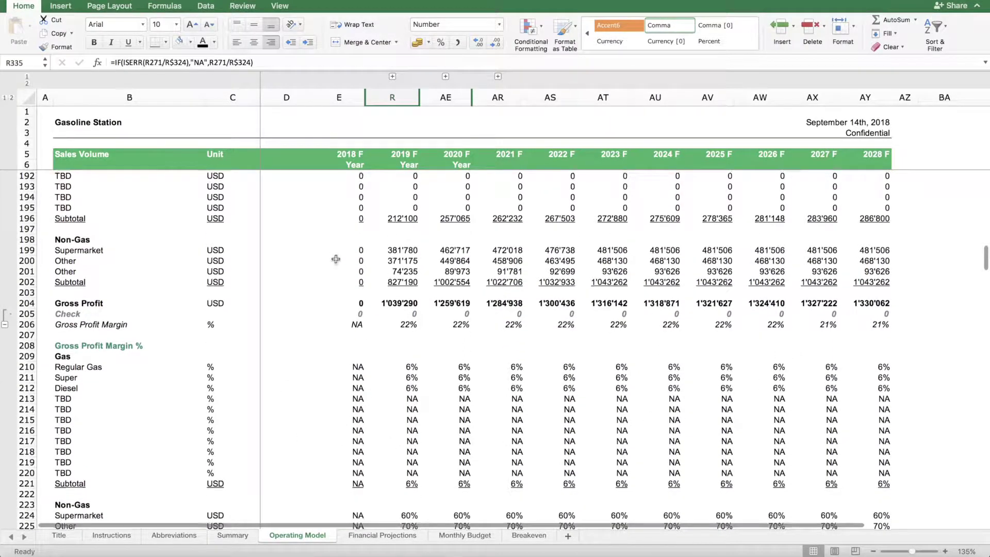
scroll(332, 258, "up", 20)
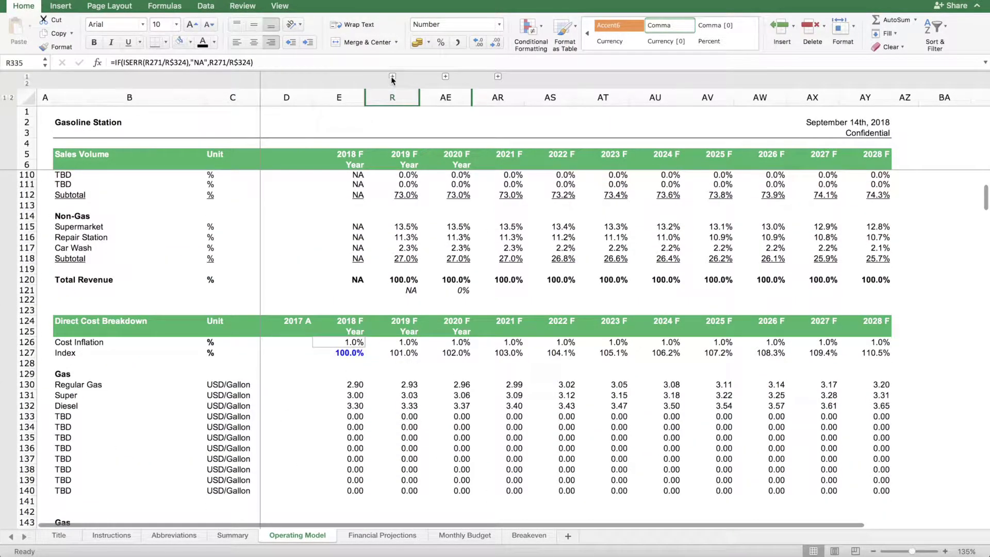
left_click(393, 77)
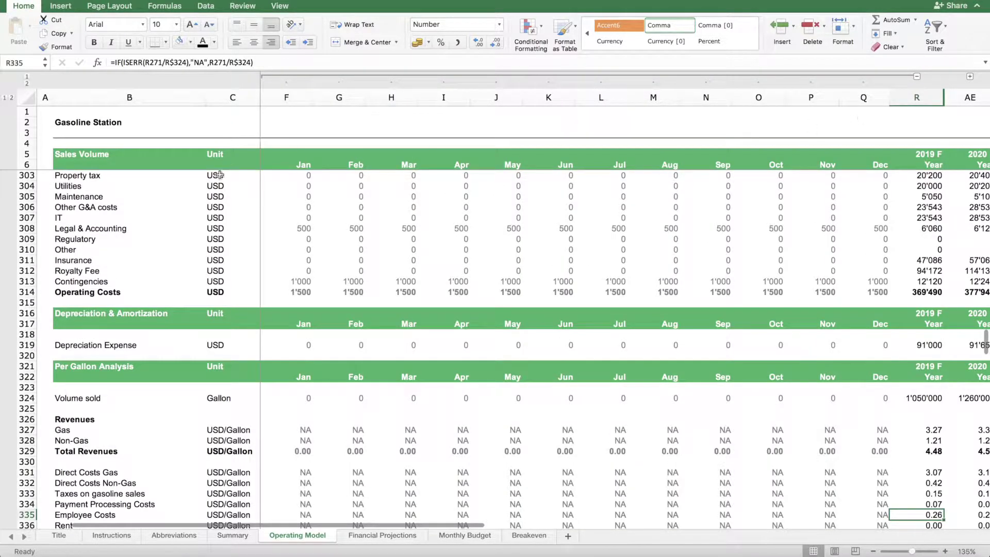
- Expand the grouped 2020 monthly columns between the 2019 F and 2020 F totals
scroll(373, 215, "left", 2)
scroll(373, 216, "up", 1)
scroll(374, 215, "up", 15)
scroll(374, 216, "left", 2)
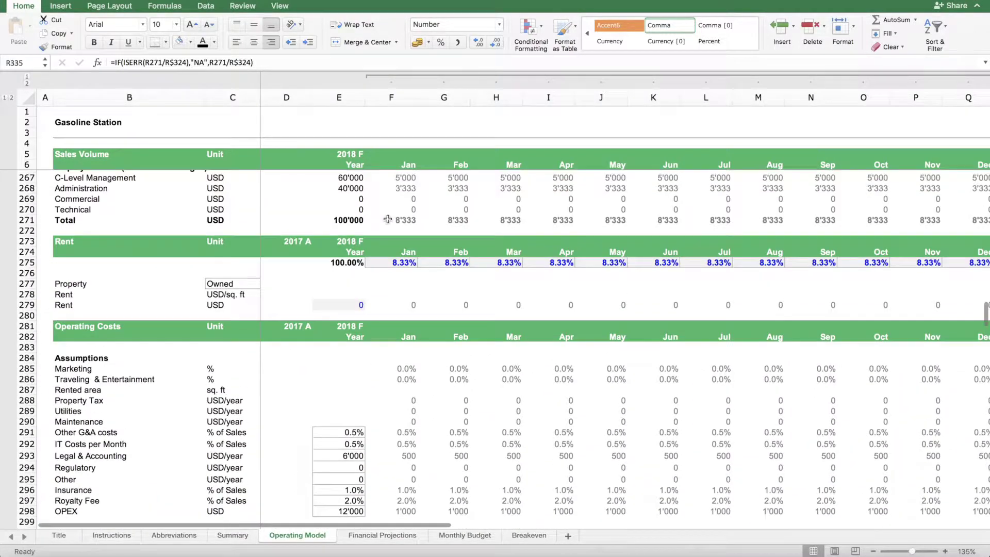
scroll(388, 220, "up", 20)
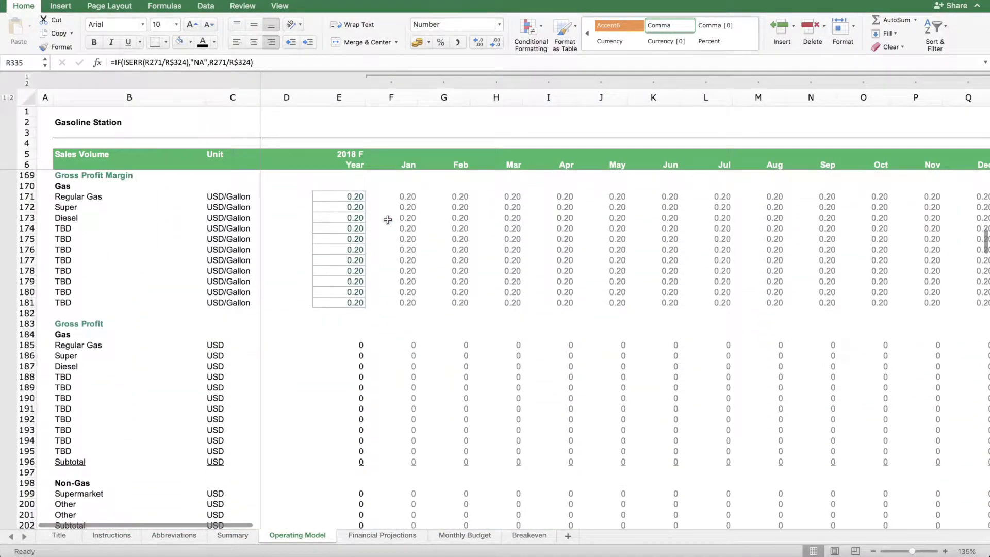
scroll(381, 220, "right", 10)
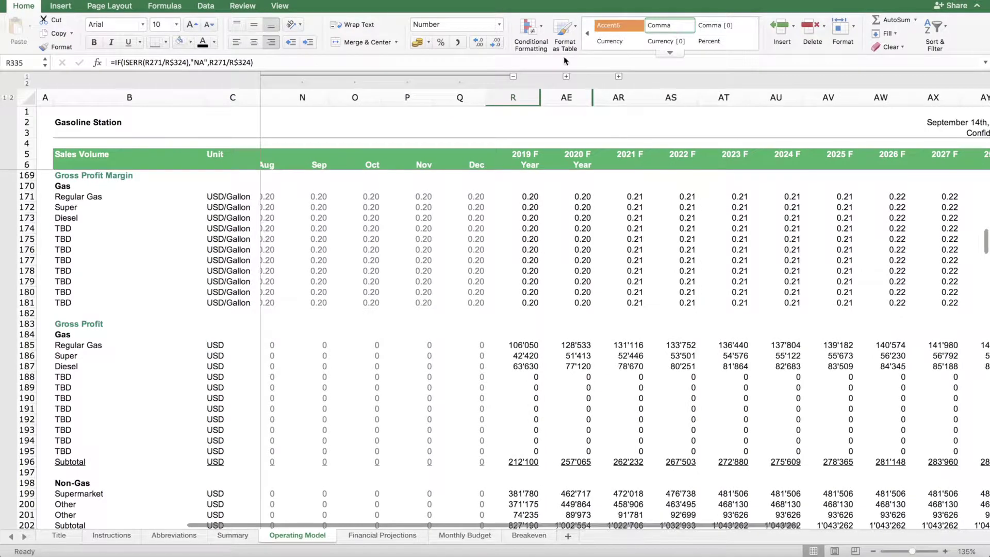
left_click(566, 77)
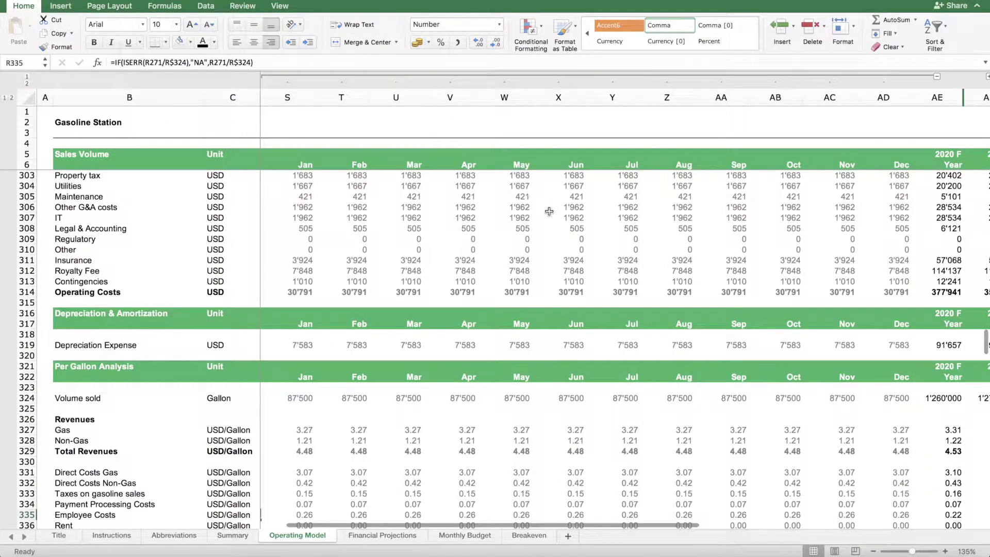
- Scroll through the Operating Model rows to the 2019 F employee costs of 272'700 USD for 7.0 FTE
scroll(567, 209, "left", 10)
scroll(567, 210, "up", 10)
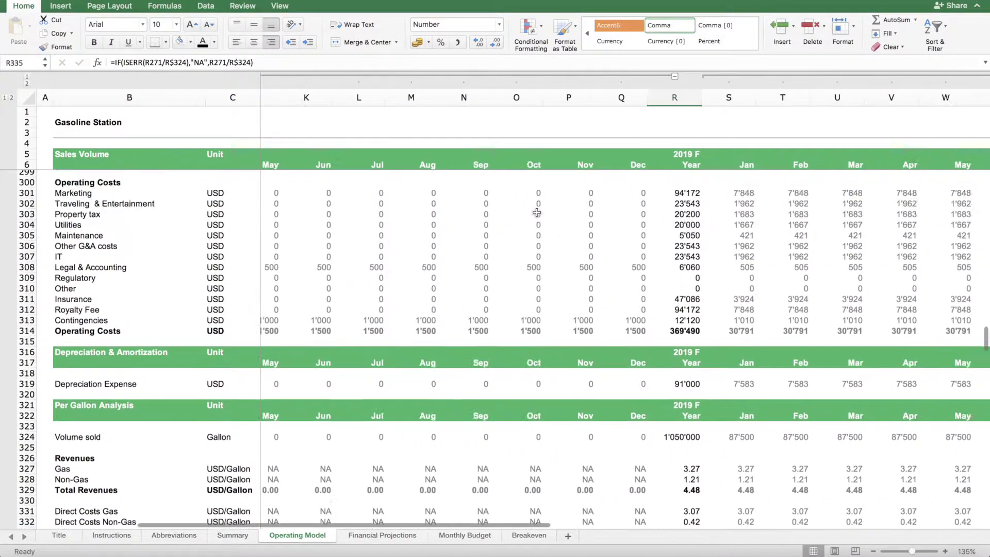
scroll(537, 212, "right", 8)
scroll(537, 212, "up", 5)
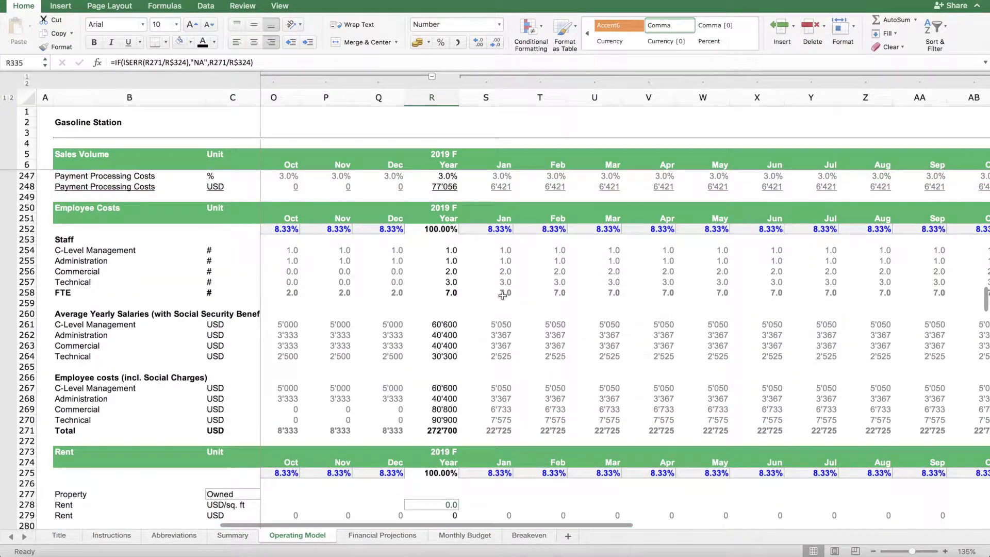
scroll(518, 298, "up", 5)
scroll(518, 298, "up", 8)
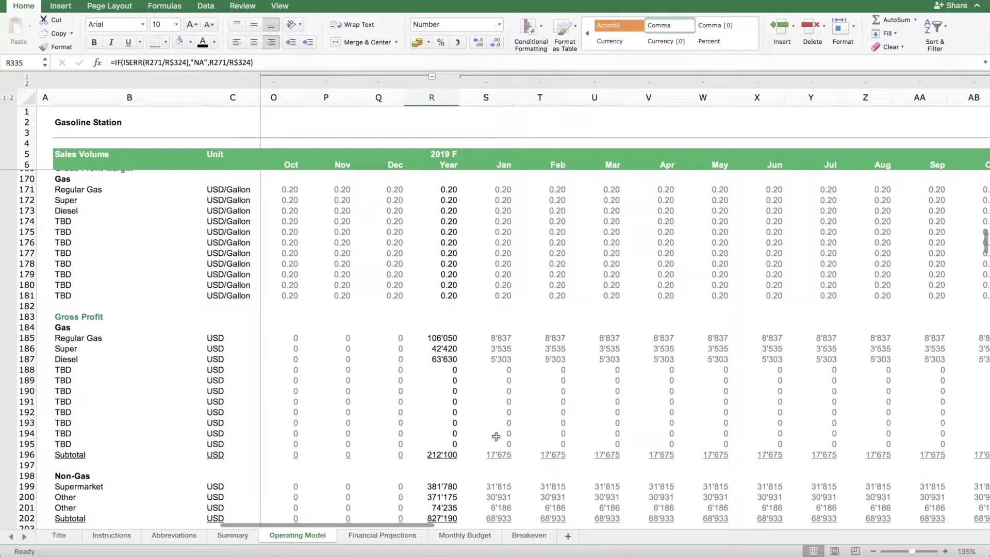
scroll(494, 435, "down", 6)
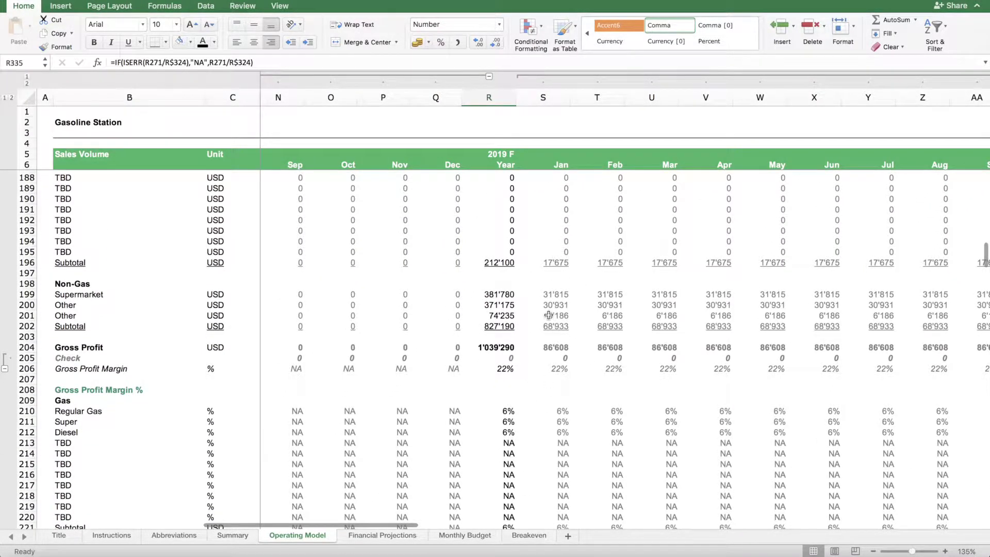
scroll(548, 315, "down", 15)
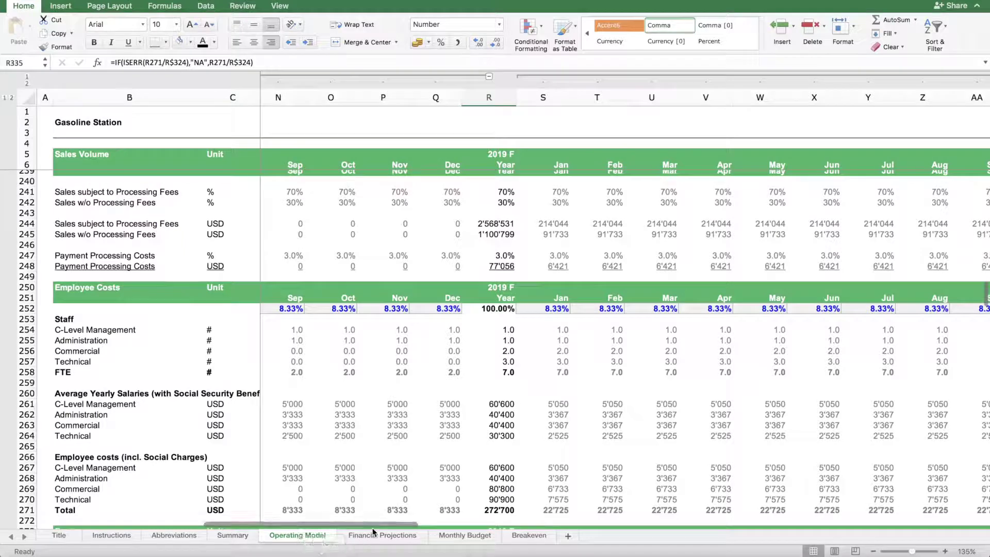
- Open Financial Projections and scroll down to Funding Required: 3'156'194 USD project, 2'094'032 USD equity
left_click(376, 536)
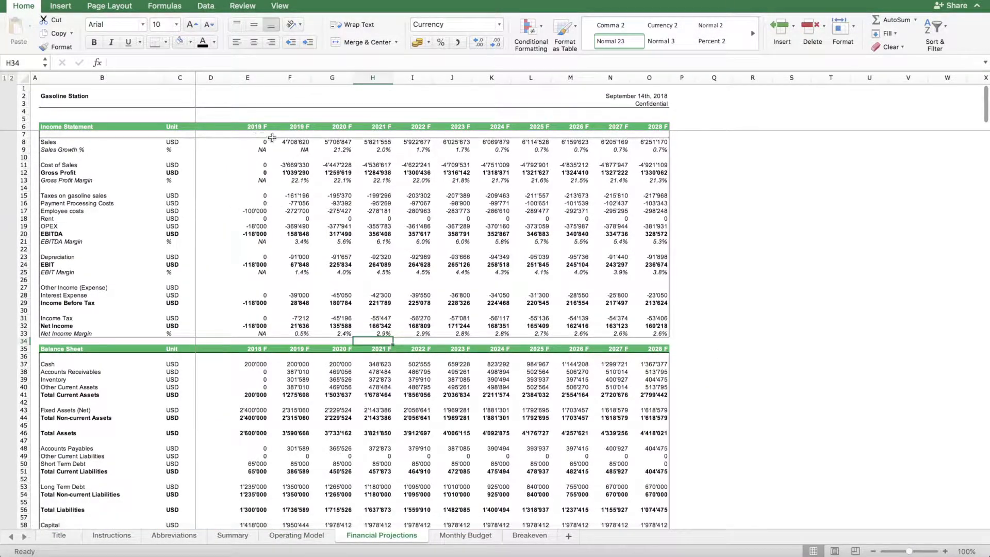
scroll(66, 145, "down", 1)
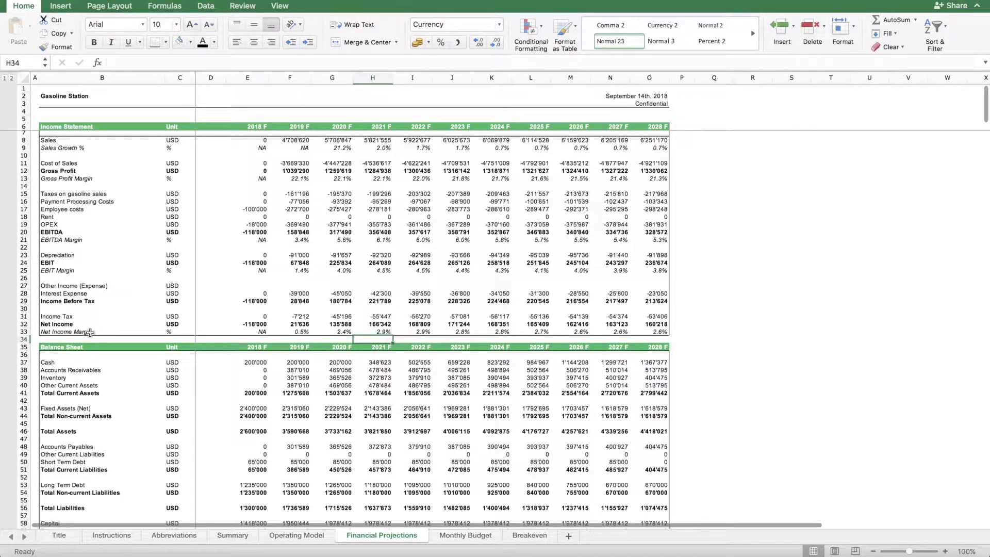
scroll(90, 333, "down", 5)
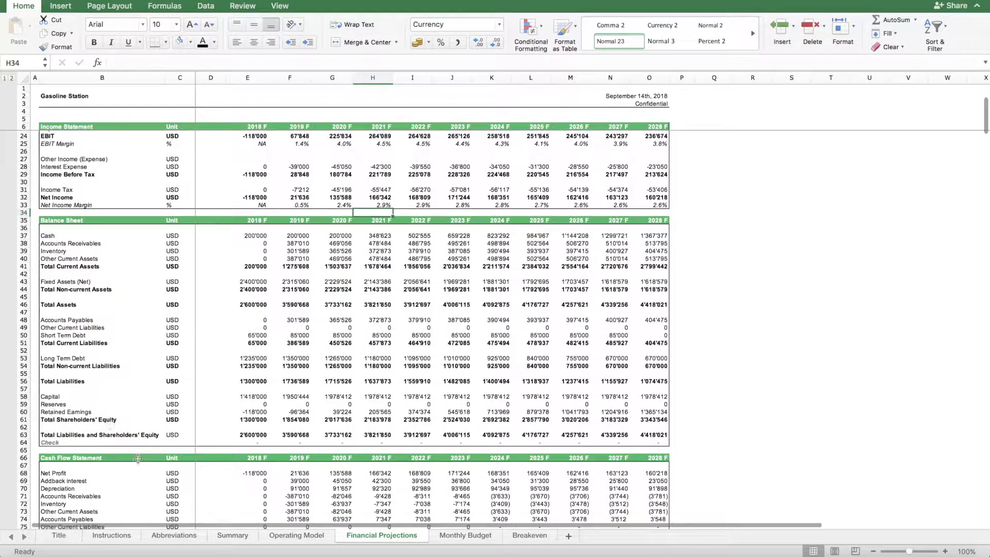
scroll(194, 474, "down", 8)
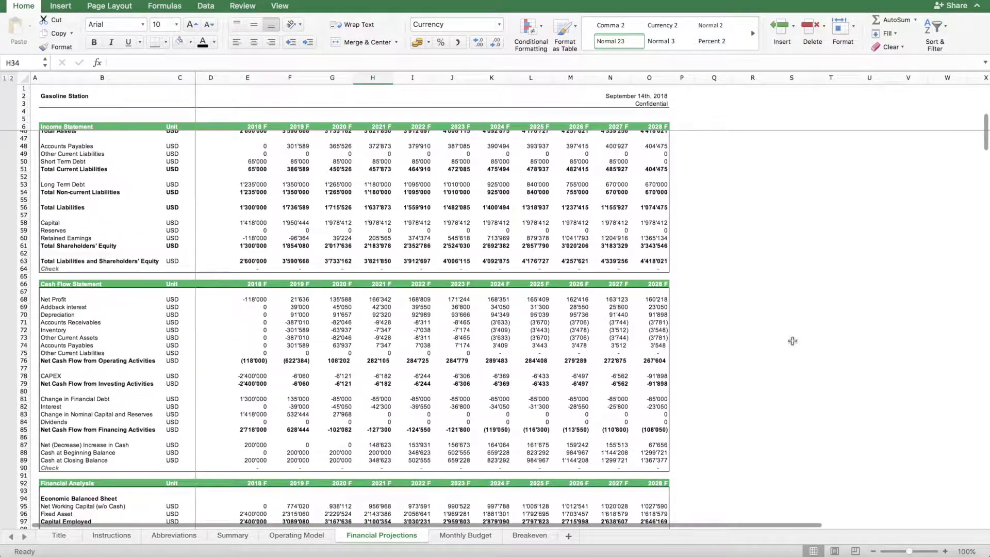
scroll(338, 380, "down", 9)
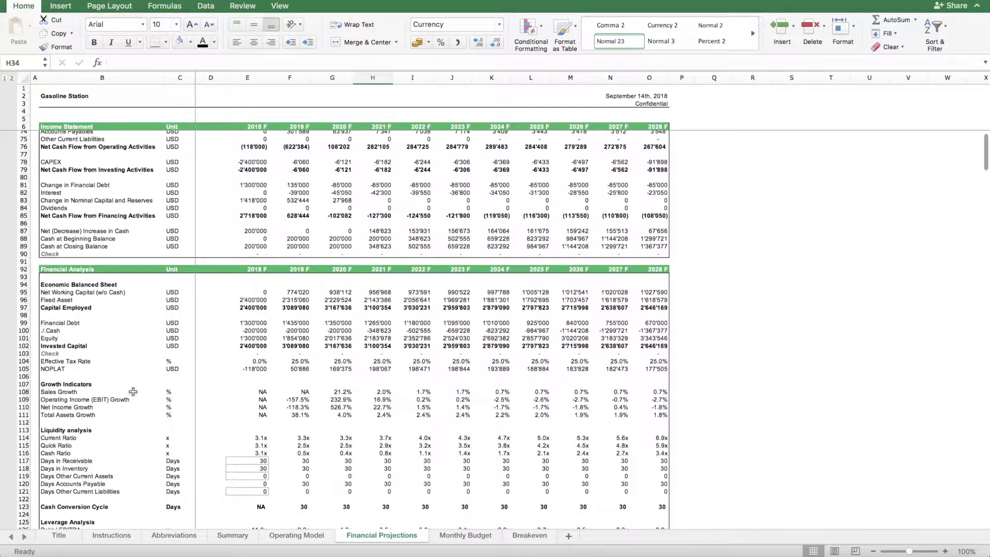
scroll(382, 416, "down", 20)
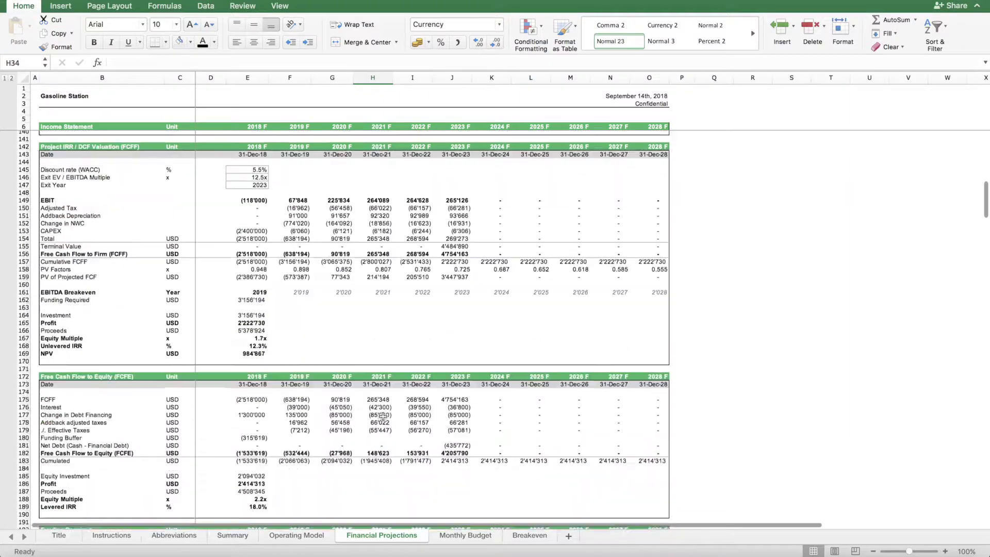
scroll(383, 415, "up", 3)
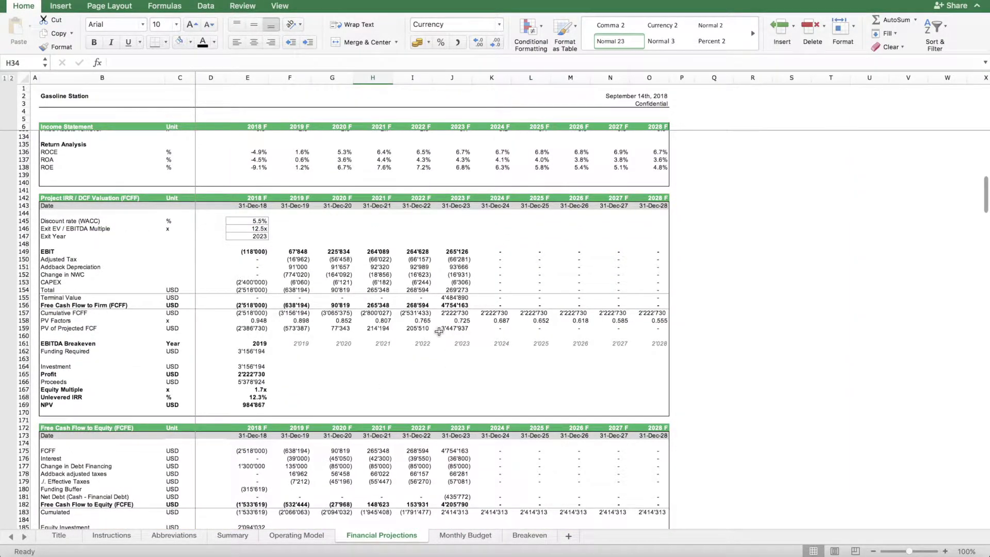
scroll(274, 330, "down", 8)
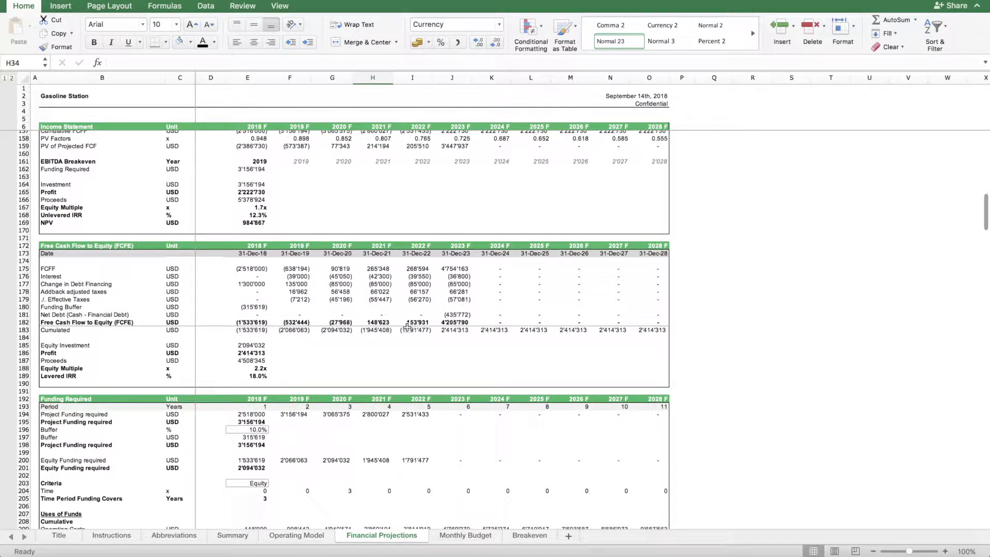
scroll(408, 327, "down", 20)
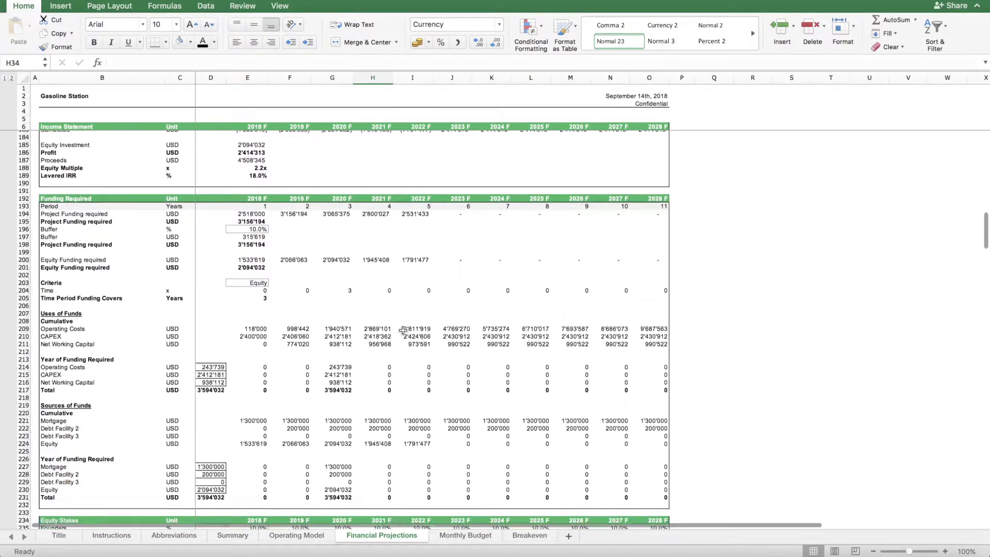
- Open the Monthly Budget sheet, then collapse and re-expand its monthly column group
left_click(466, 537)
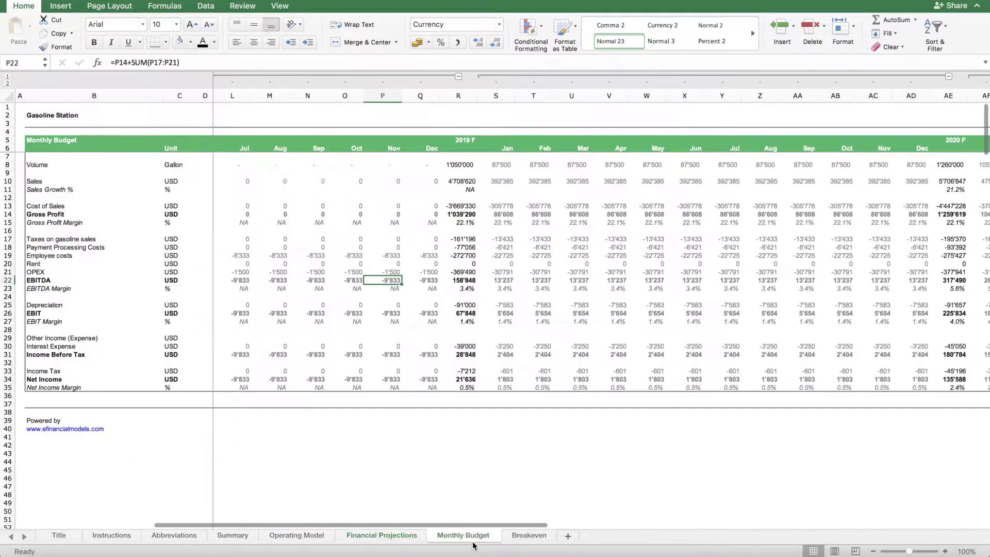
key("Right")
key("Right")
key("Right")
key("Right")
key("Right")
scroll(406, 237, "left", 2)
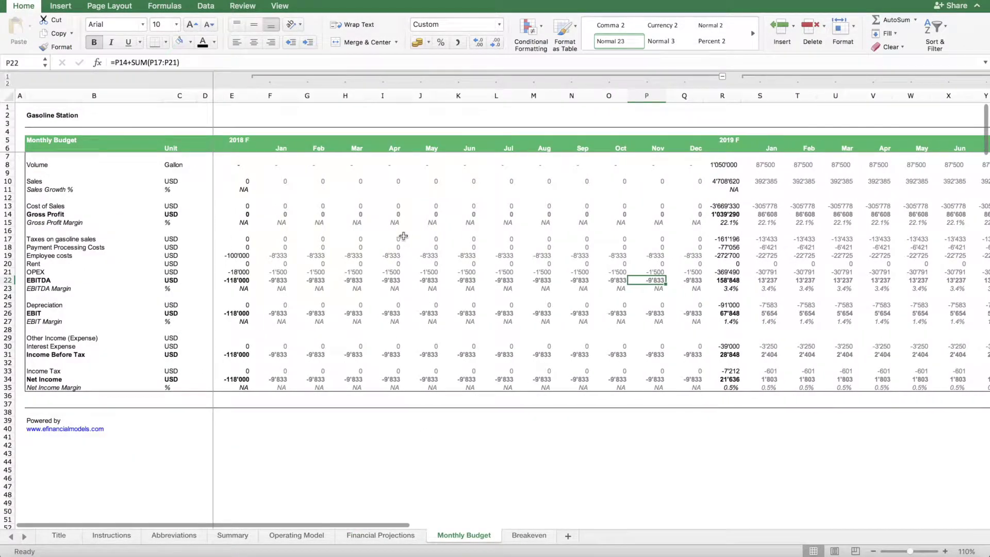
left_click(720, 76)
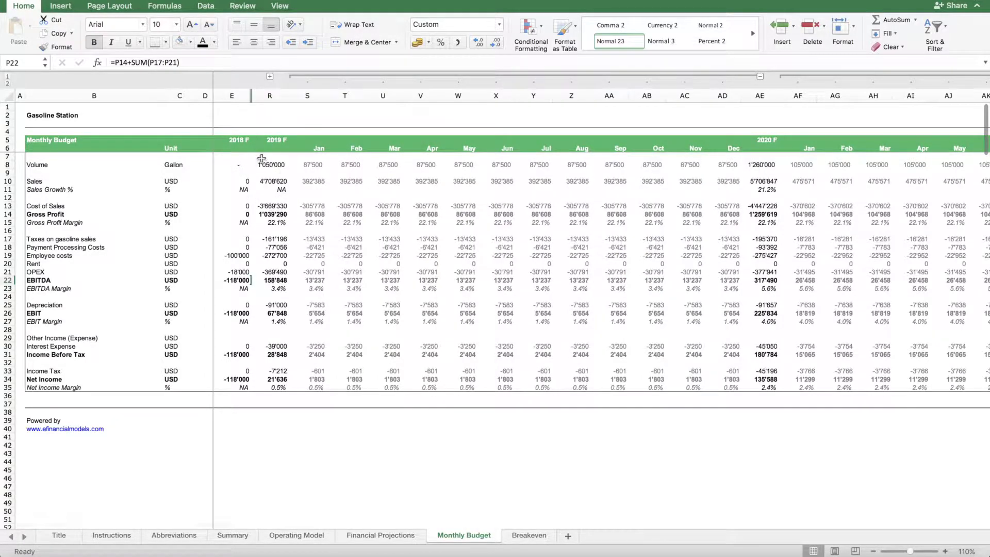
left_click(267, 76)
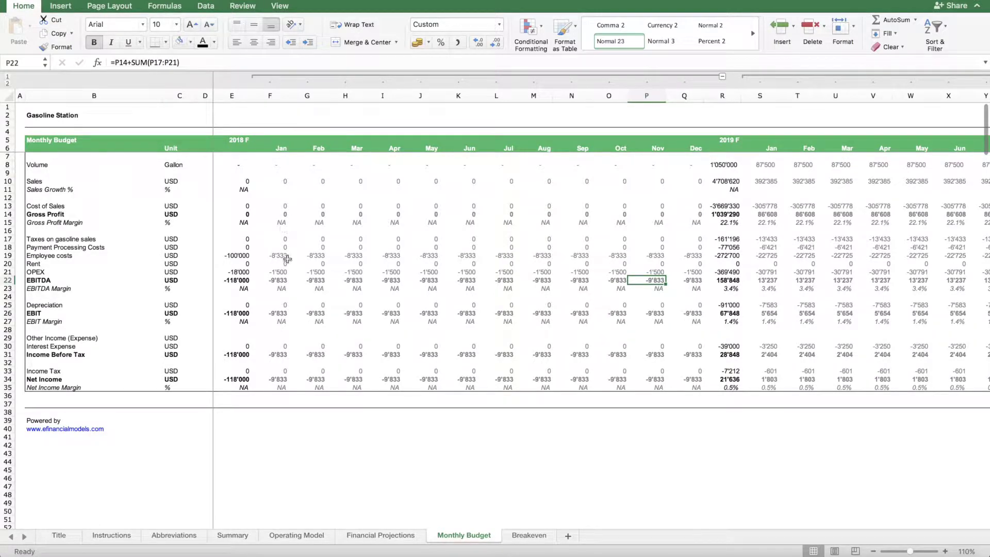
- Scroll across the 2019–2020 monthly figures, then move to the Breakeven sheet
scroll(292, 227, "right", 1)
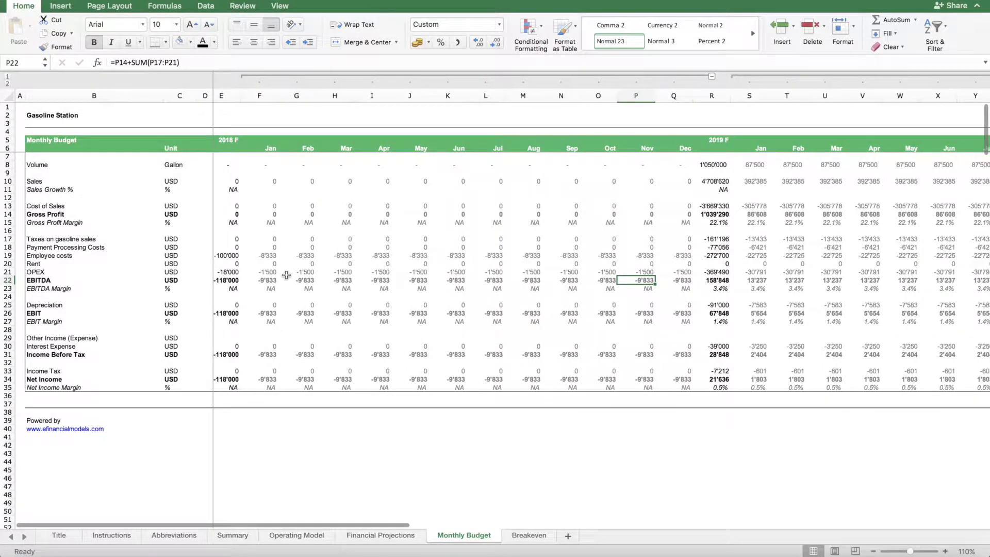
scroll(340, 274, "right", 10)
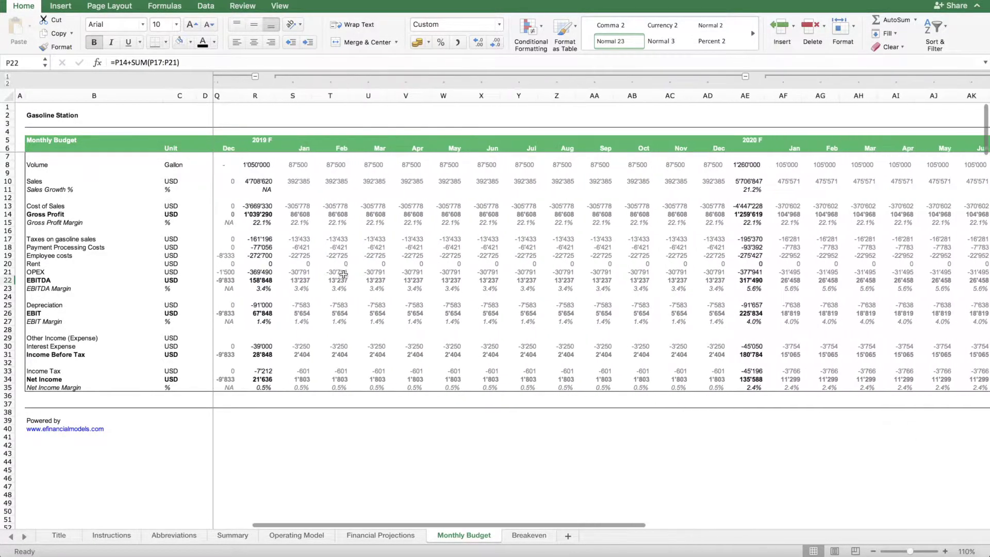
scroll(343, 275, "left", 1)
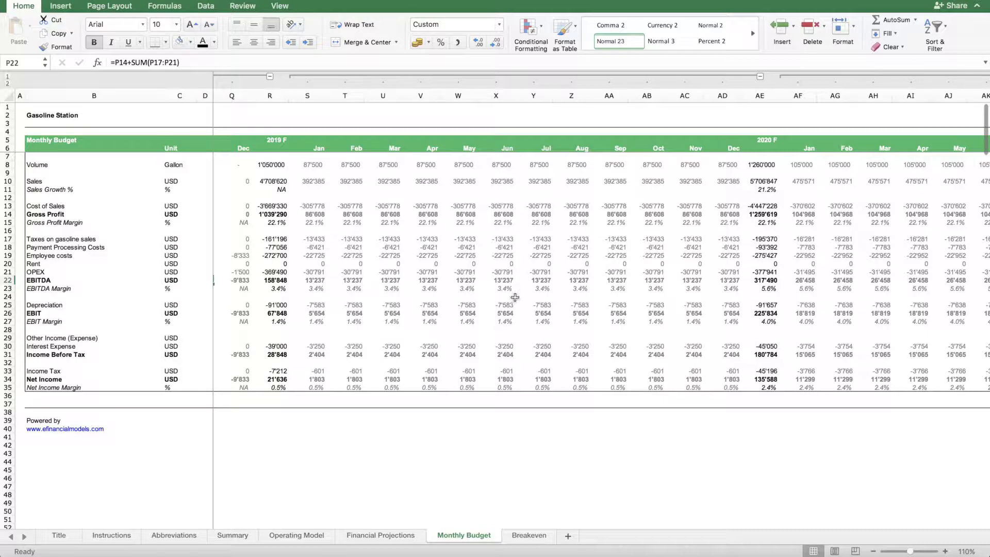
left_click(530, 536)
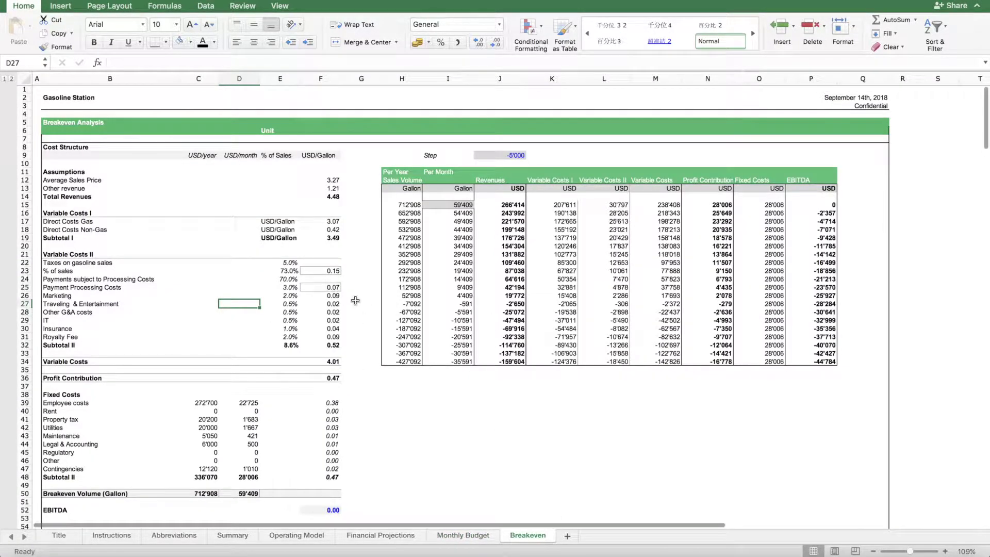
- Inspect the Breakeven Volume formula in C50: 336'070 fixed costs ÷ 0.47 per gallon = 712'908 gallons
scroll(355, 300, "down", 3)
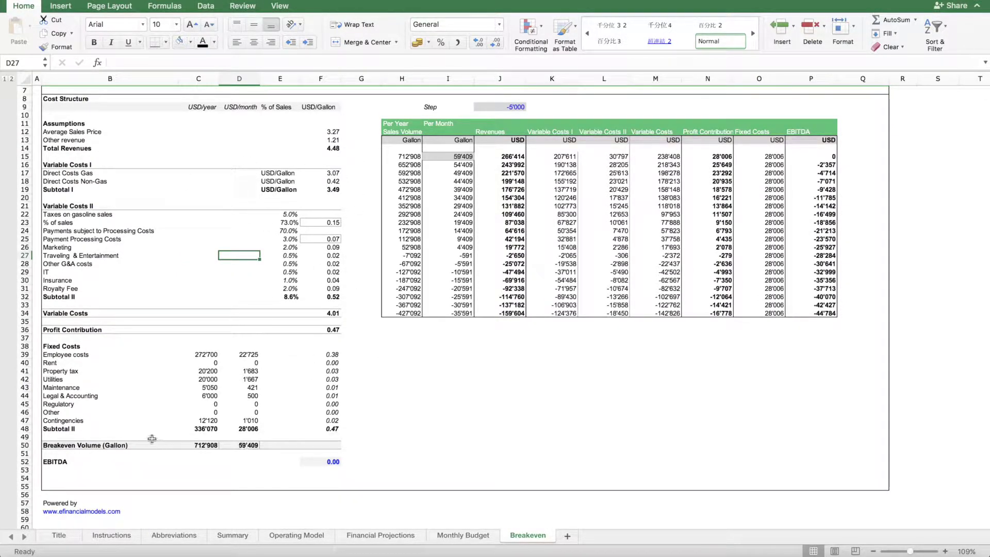
left_click(60, 447)
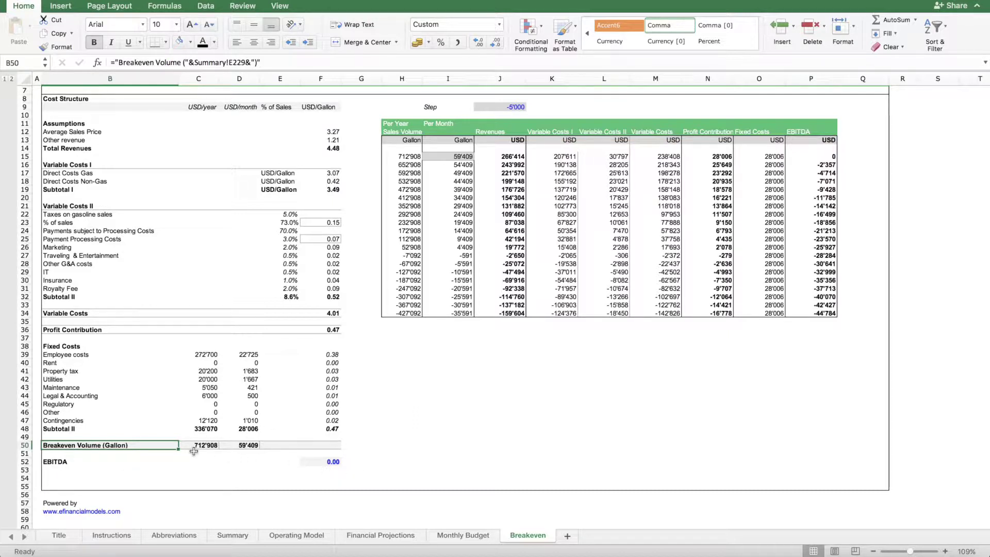
left_click(197, 447)
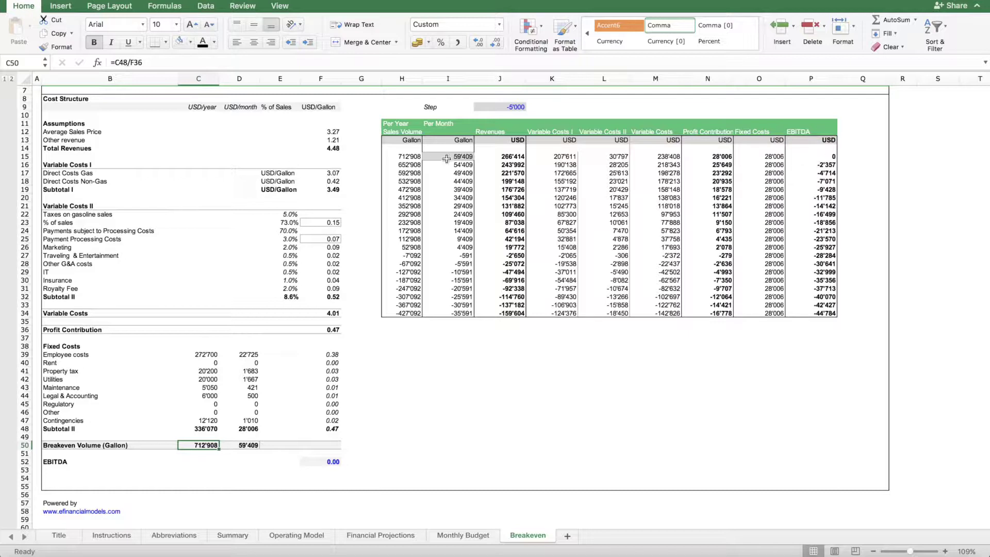
scroll(457, 199, "right", 1)
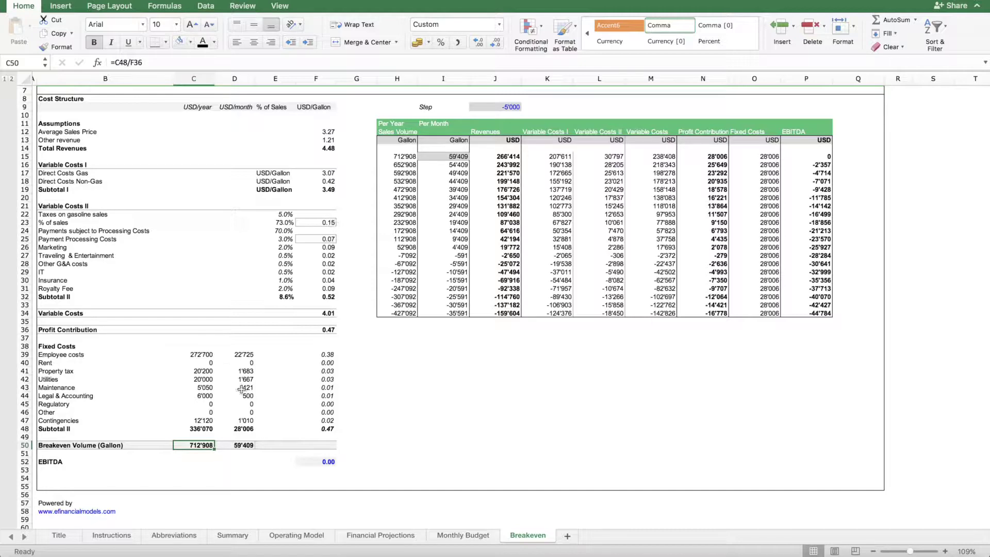
- Return to the top of the Summary sheet and begin replacing 1'050'000 gallons sold in M33
left_click(227, 537)
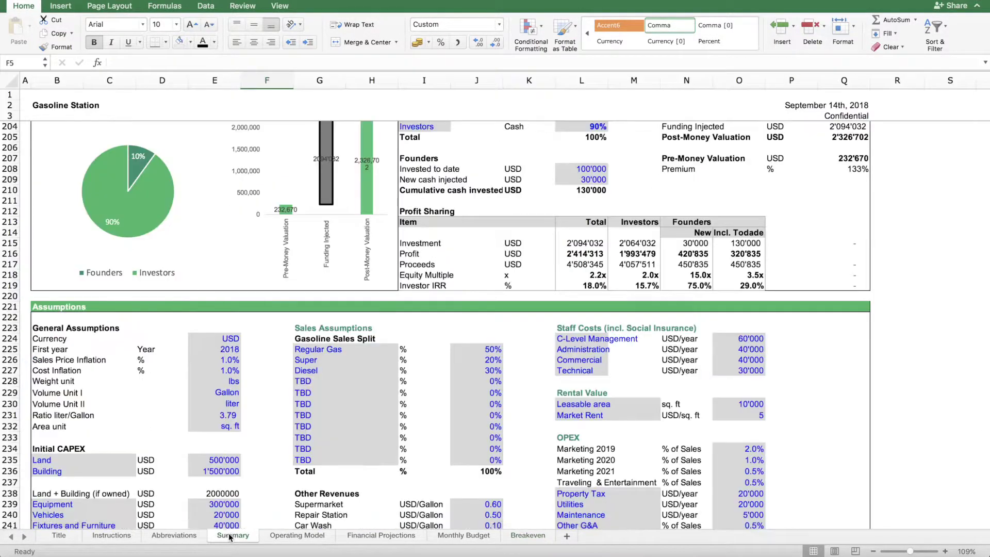
scroll(459, 356, "up", 15)
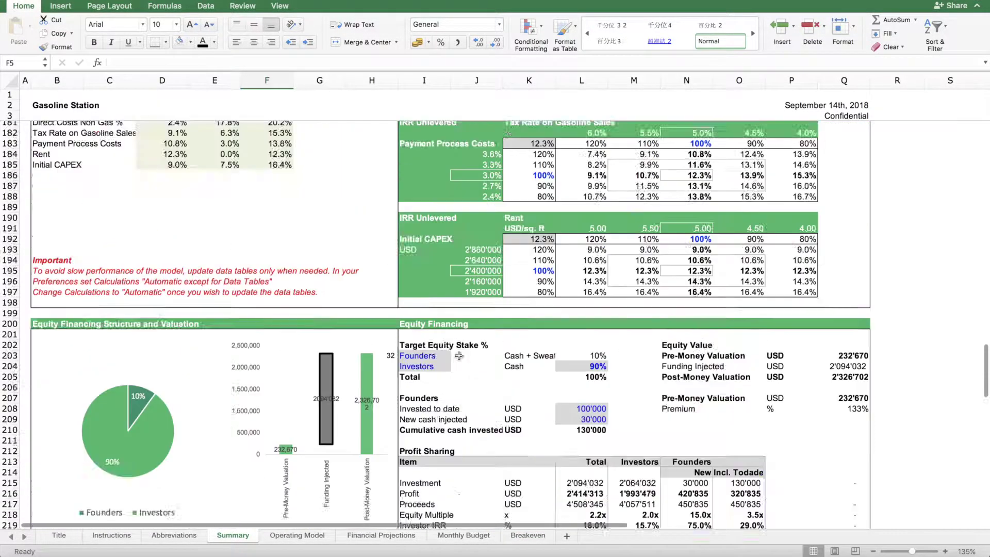
scroll(459, 355, "up", 5)
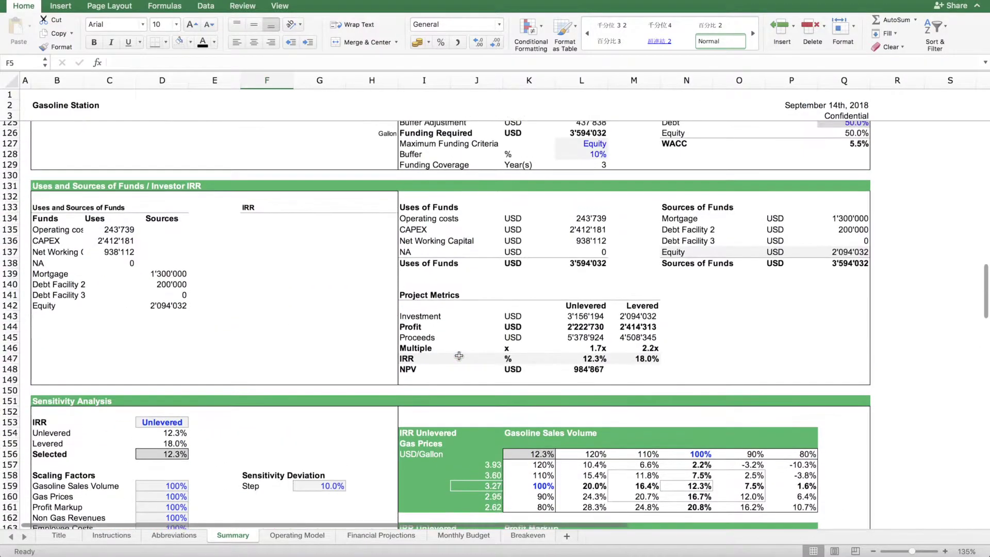
scroll(459, 356, "up", 20)
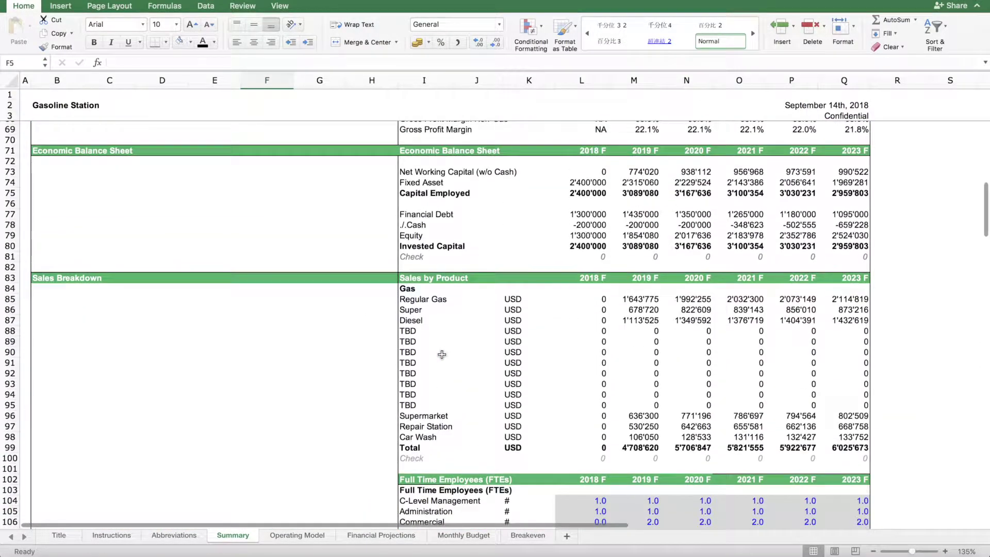
scroll(441, 354, "up", 10)
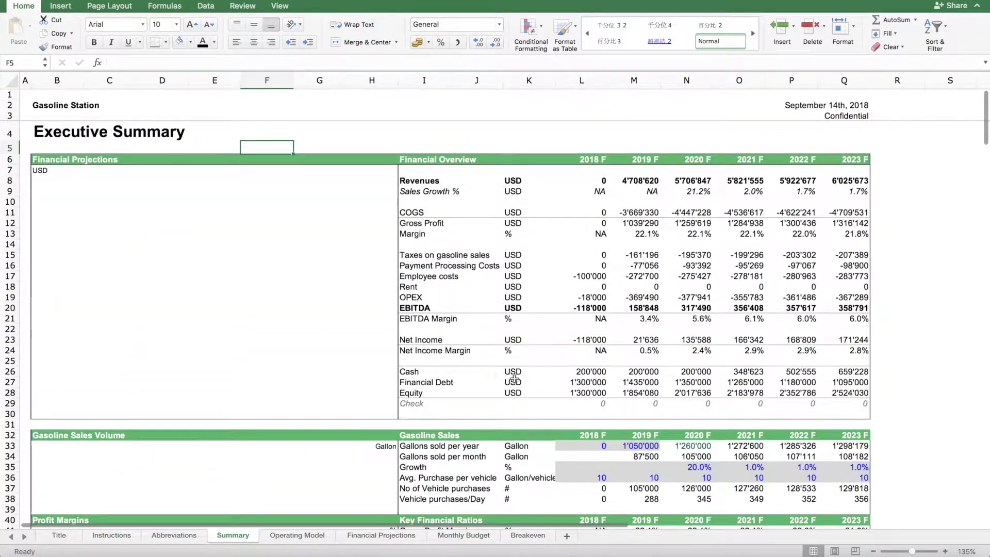
left_click(643, 451)
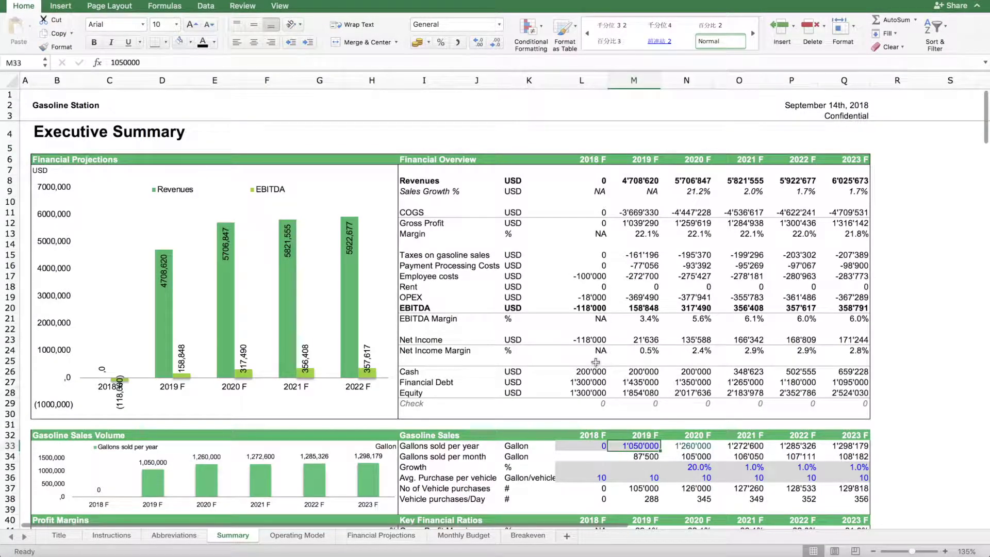
scroll(597, 363, "down", 3)
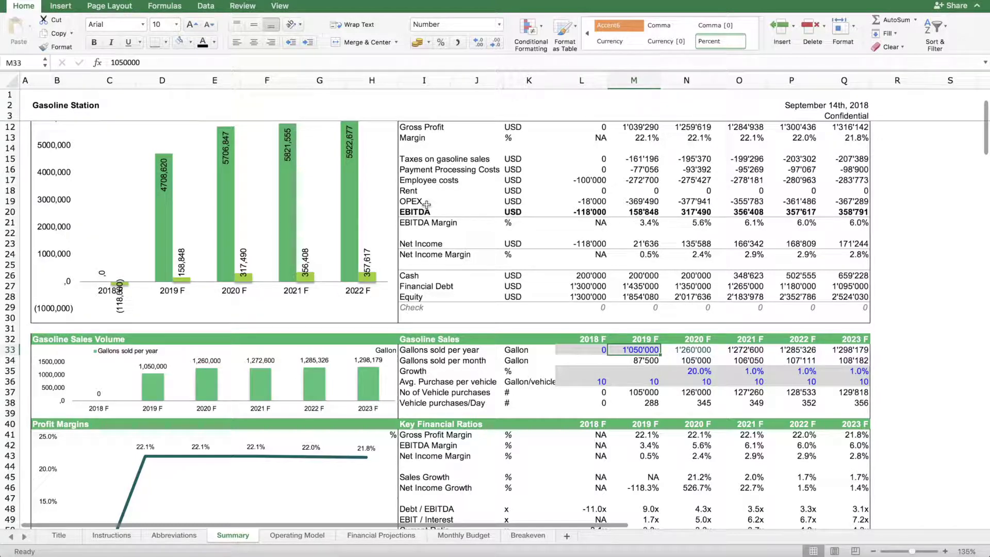
type("900000")
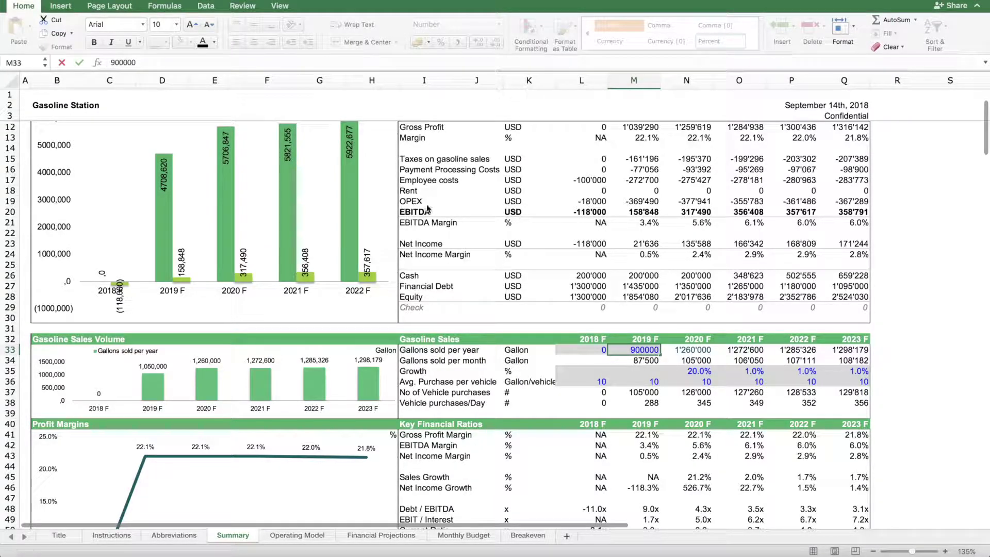
- Confirm 900'000 gallons for 2019 F and review the recalculated EBITDA 88'137 and net income -41'863
key("Return")
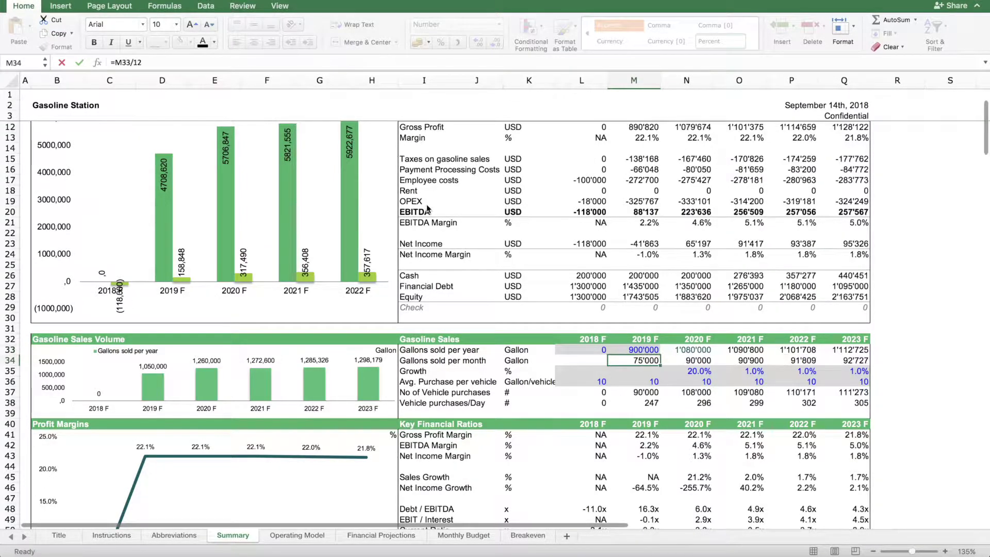
key("Return")
key("Return")
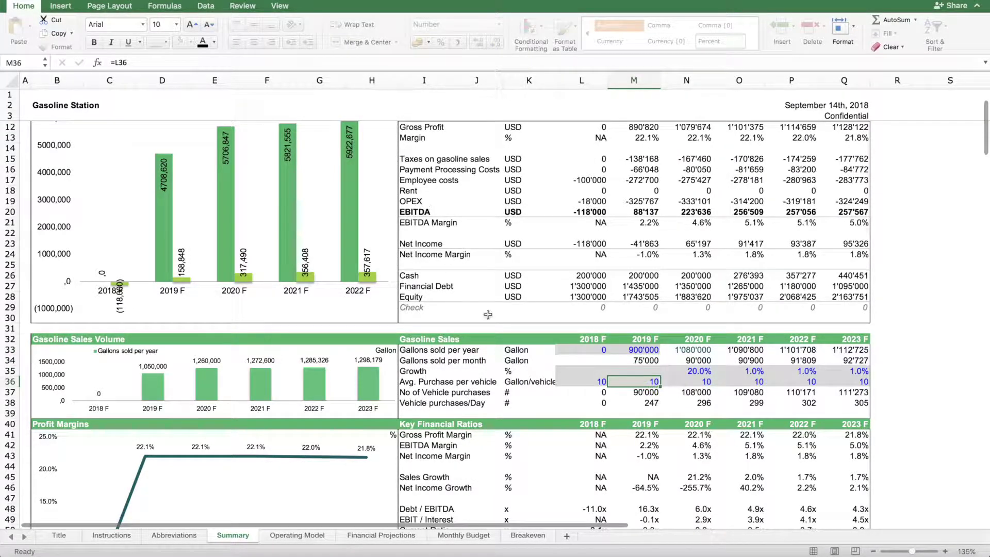
scroll(608, 291, "up", 3)
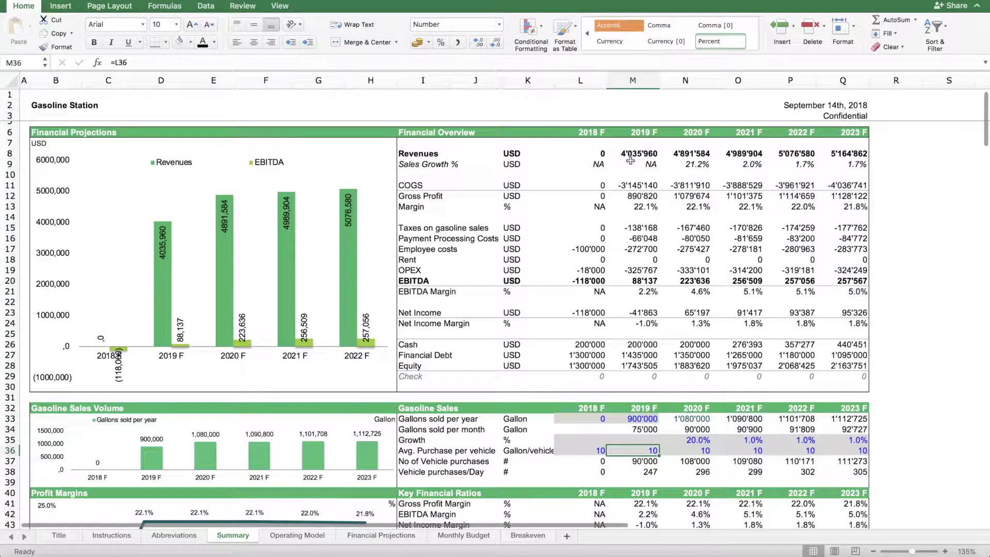
scroll(550, 439, "down", 20)
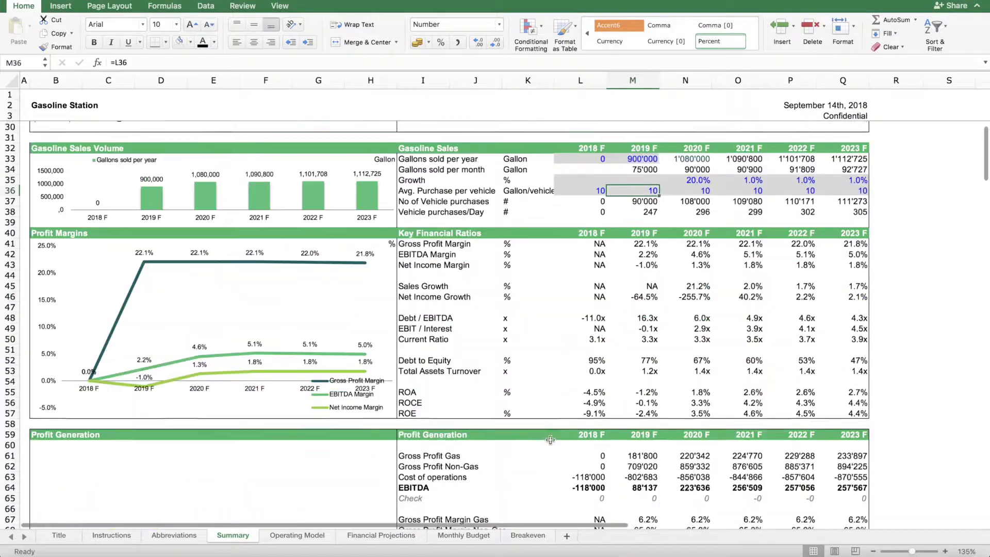
scroll(550, 440, "down", 3)
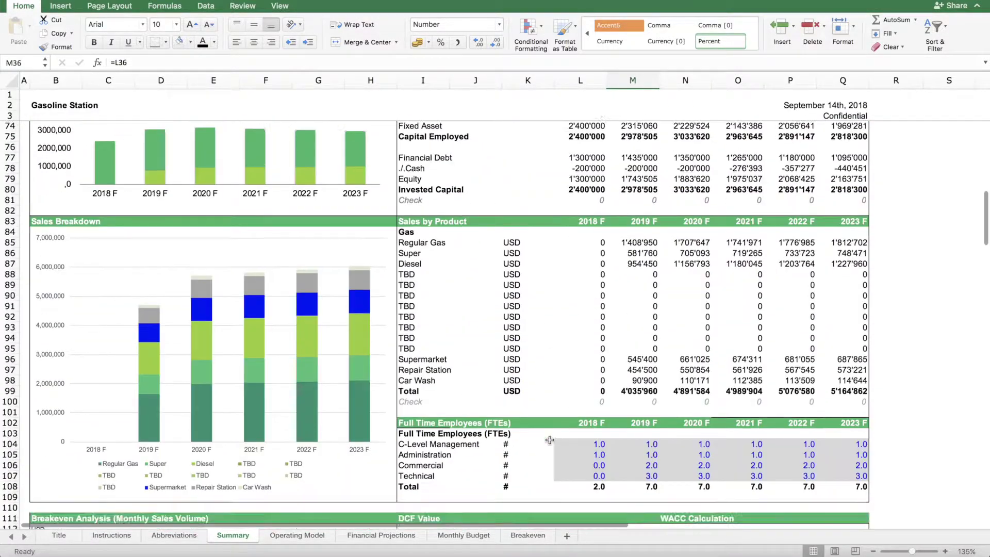
scroll(552, 430, "up", 14)
scroll(551, 430, "up", 8)
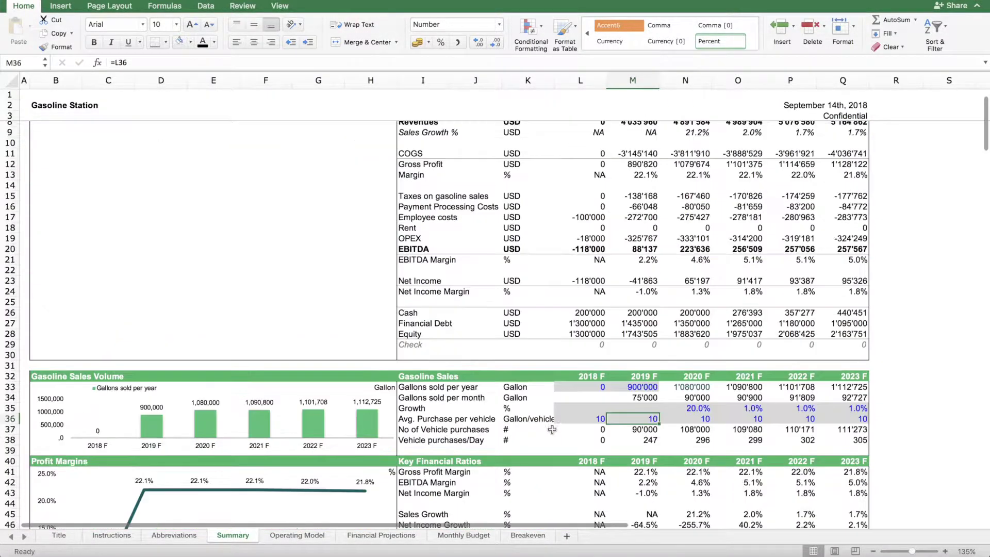
- Switch to the Operating Model sheet and scroll back to its top-left corner
left_click(298, 536)
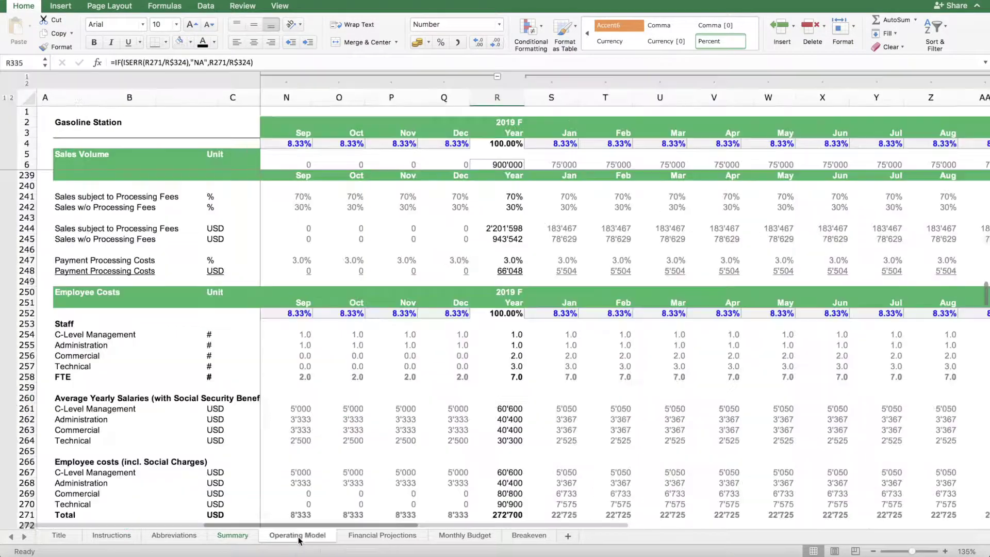
scroll(403, 343, "up", 20)
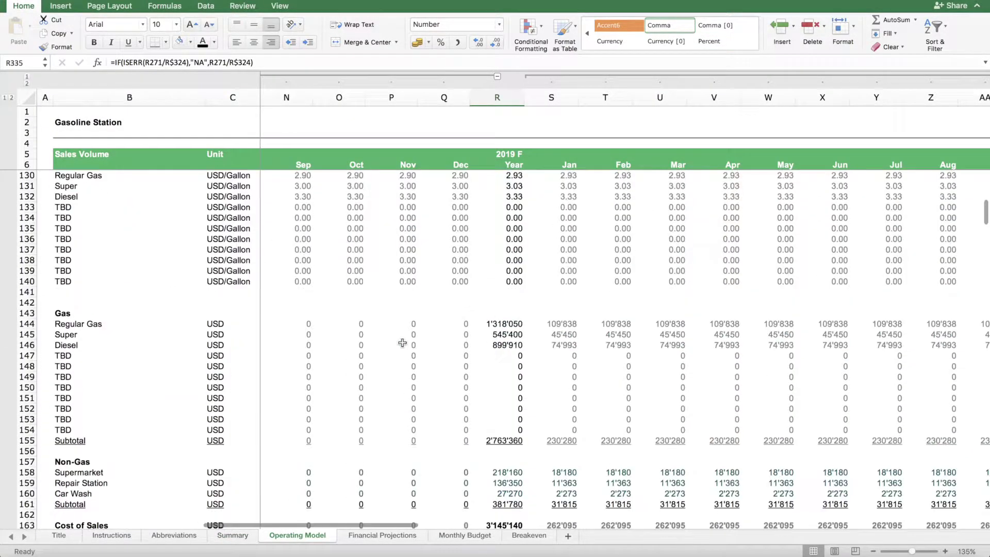
scroll(402, 343, "up", 18)
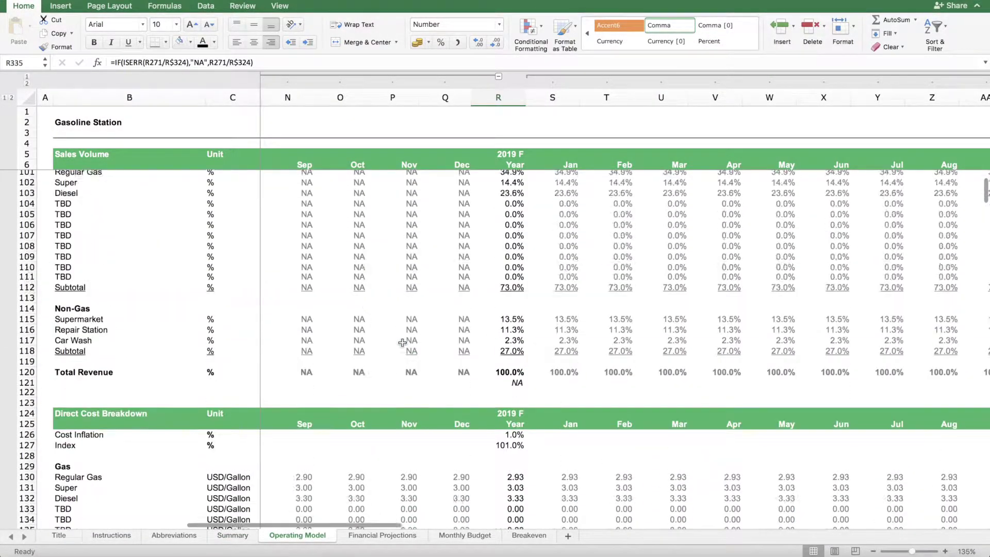
scroll(403, 343, "down", 3)
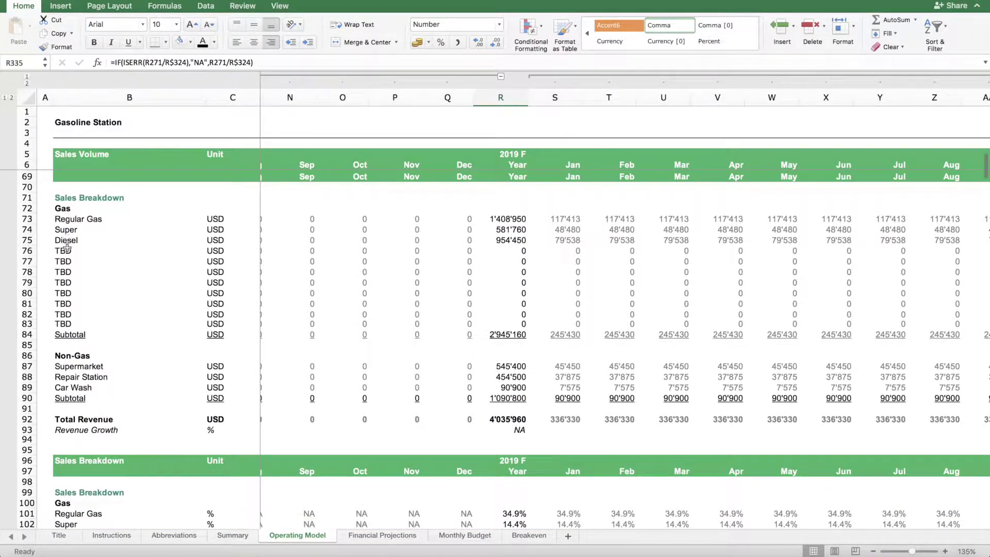
scroll(391, 234, "left", 10)
scroll(391, 237, "up", 13)
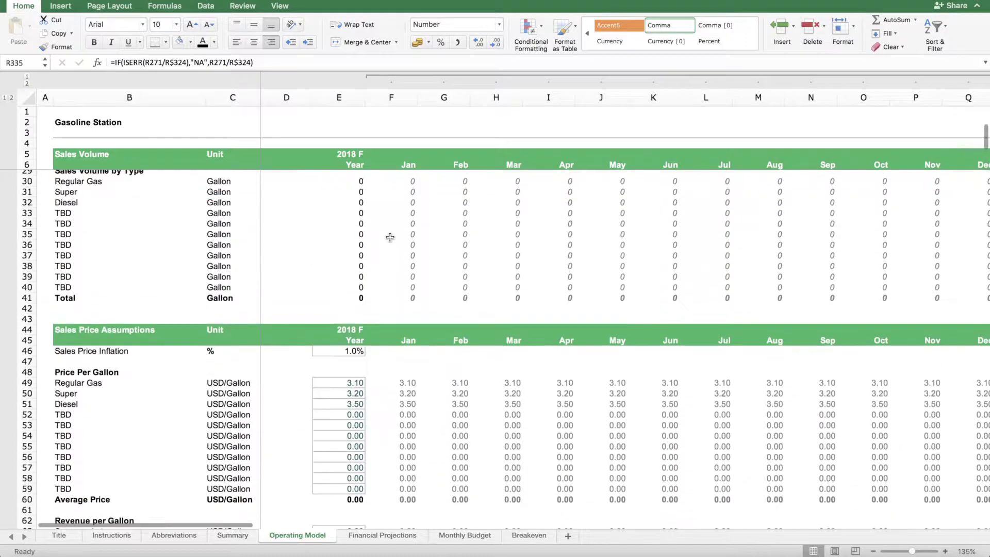
scroll(391, 237, "up", 7)
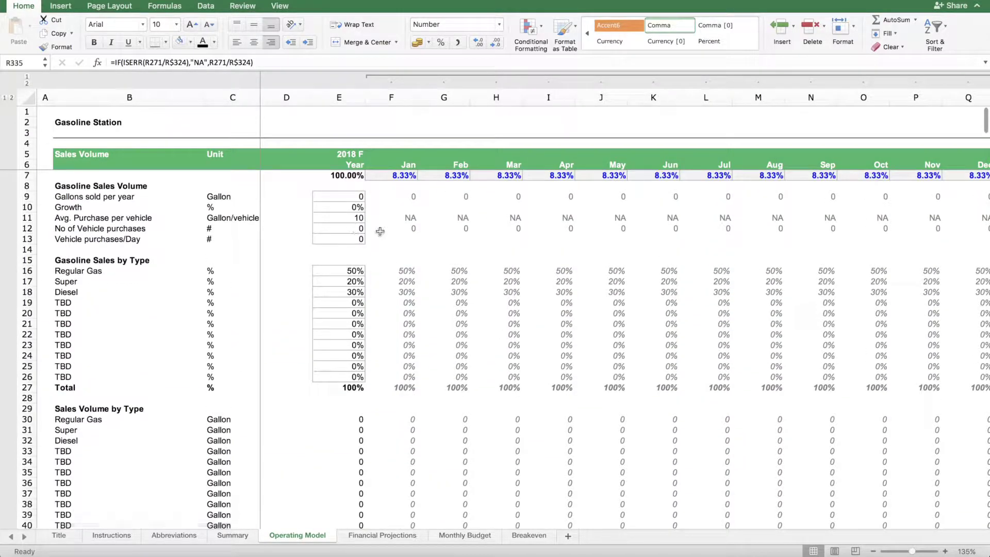
- Inspect the Regular Gas share in E16 and browse the yearly 2018 F–2028 F columns
left_click(343, 273)
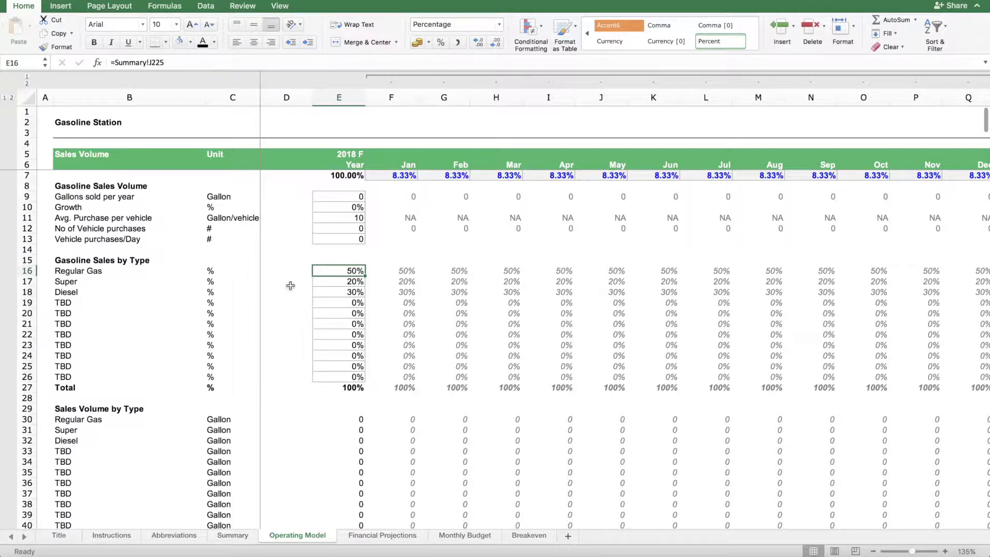
scroll(296, 284, "right", 7)
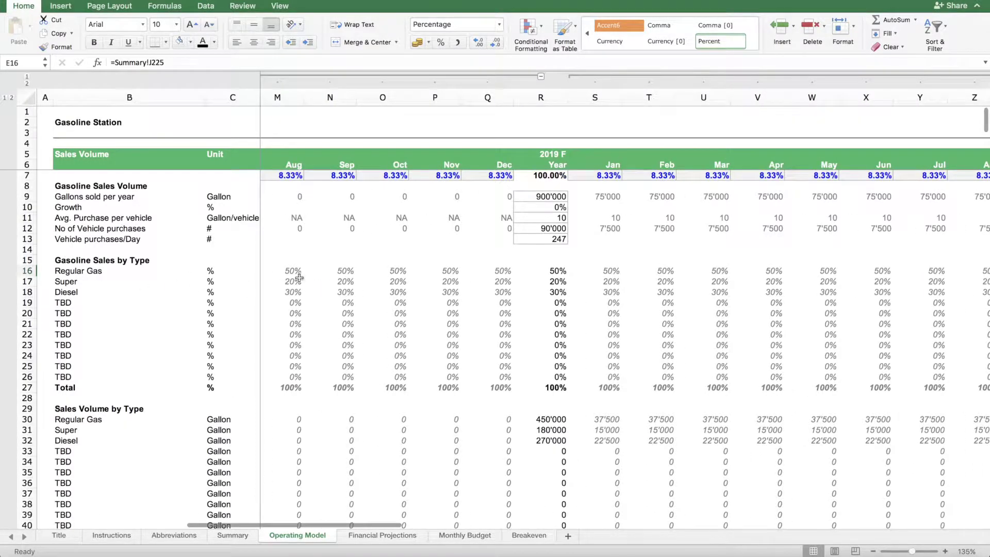
scroll(371, 293, "left", 7)
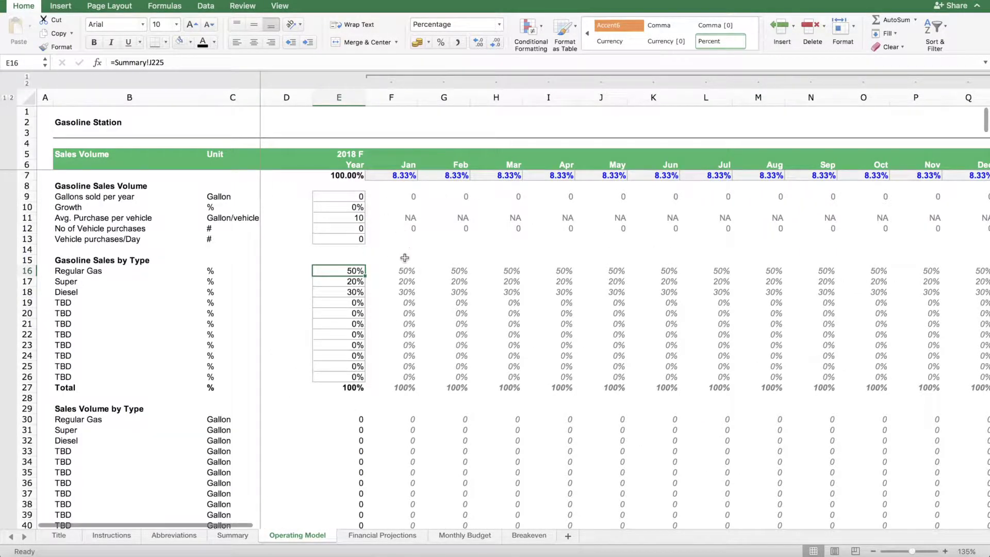
scroll(525, 242, "right", 4)
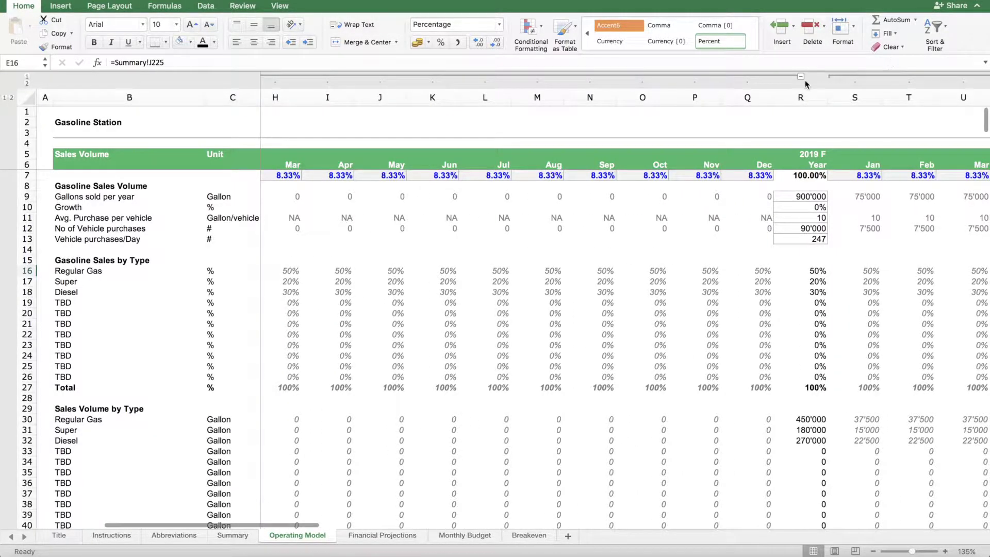
scroll(800, 75, "right", 12)
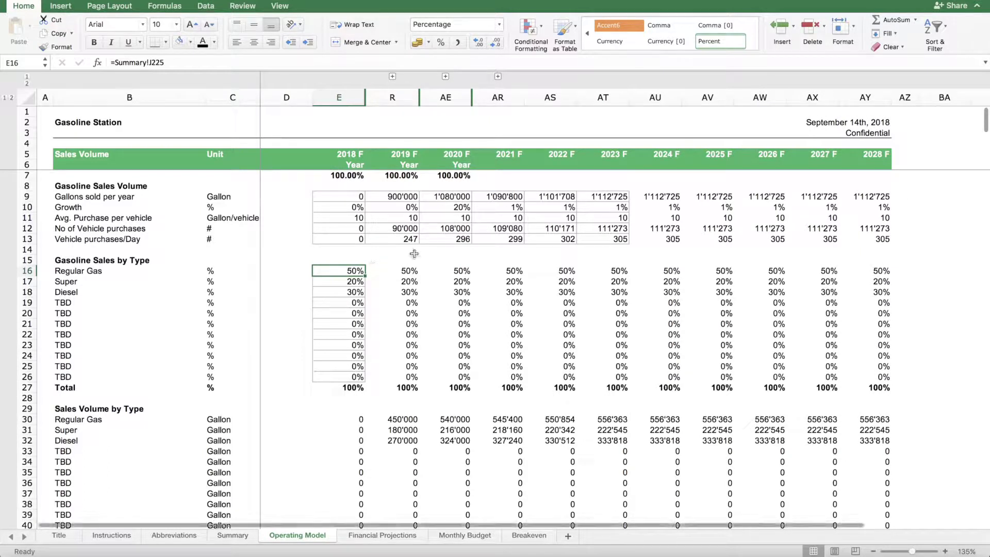
- Confirm R9's 2019 gallons (900'000) links to Summary!M33, then return to the Summary sheet
left_click(394, 198)
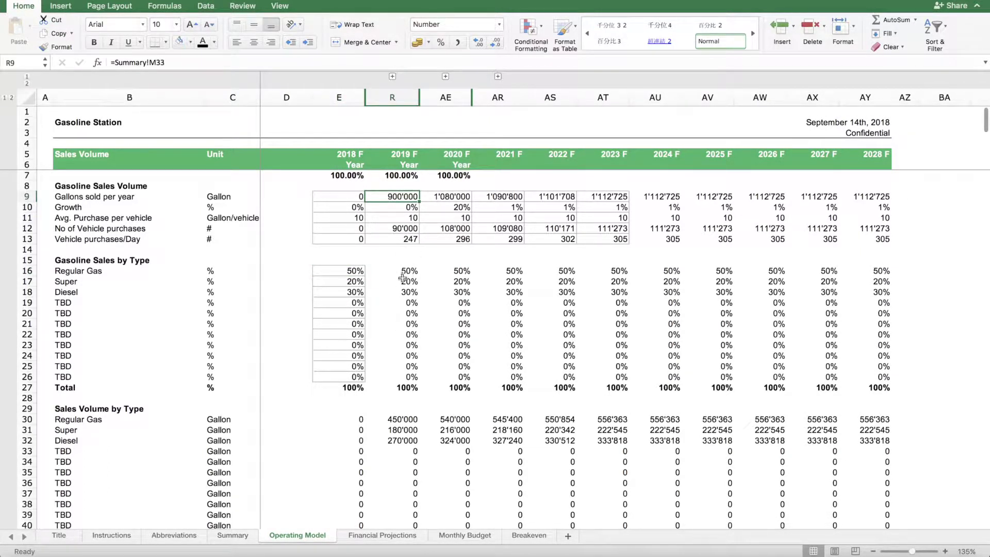
scroll(396, 426, "down", 12)
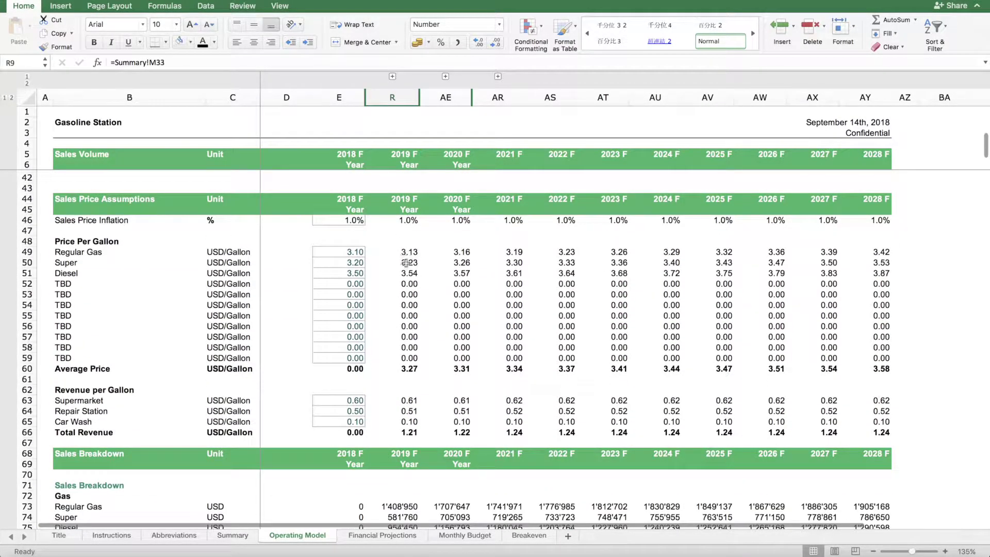
scroll(406, 263, "up", 9)
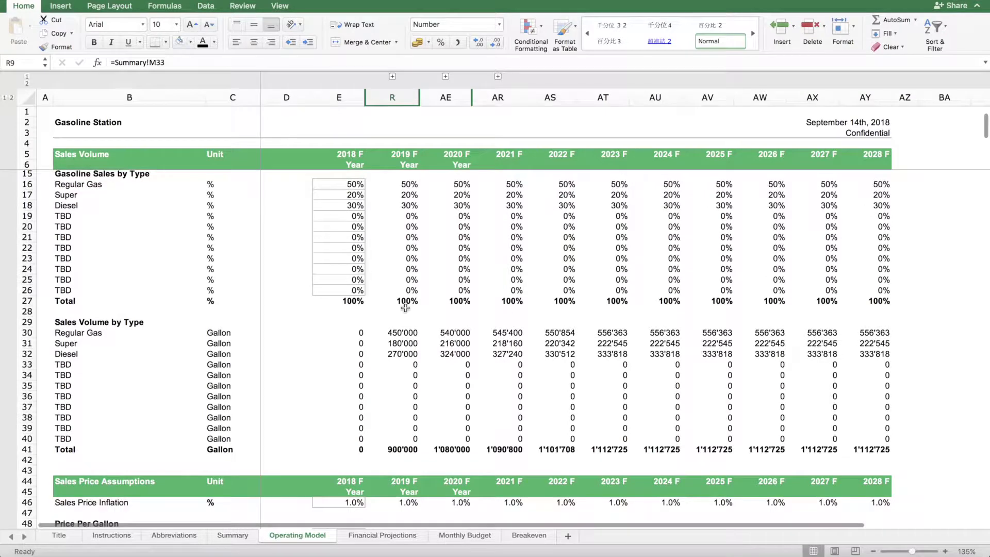
scroll(405, 308, "down", 12)
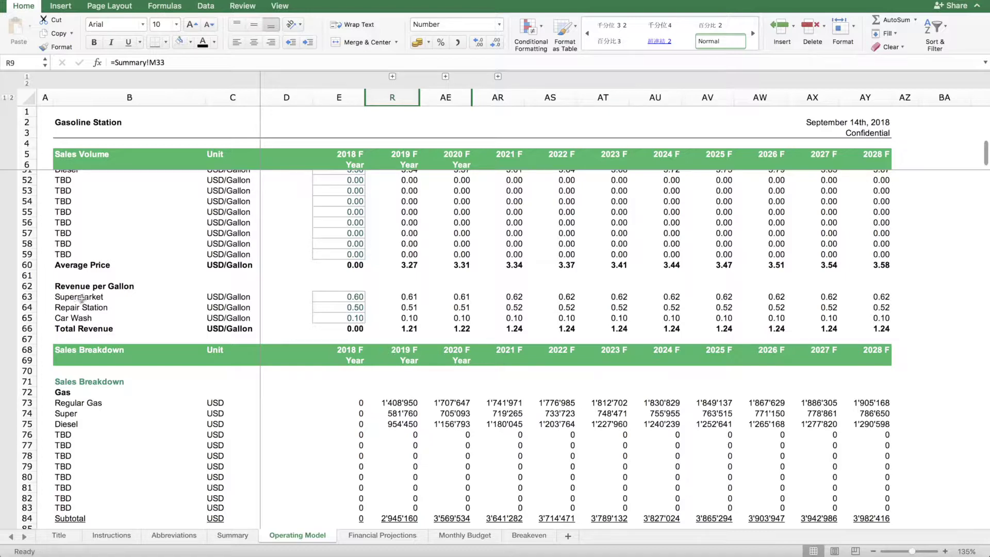
scroll(327, 357, "down", 5)
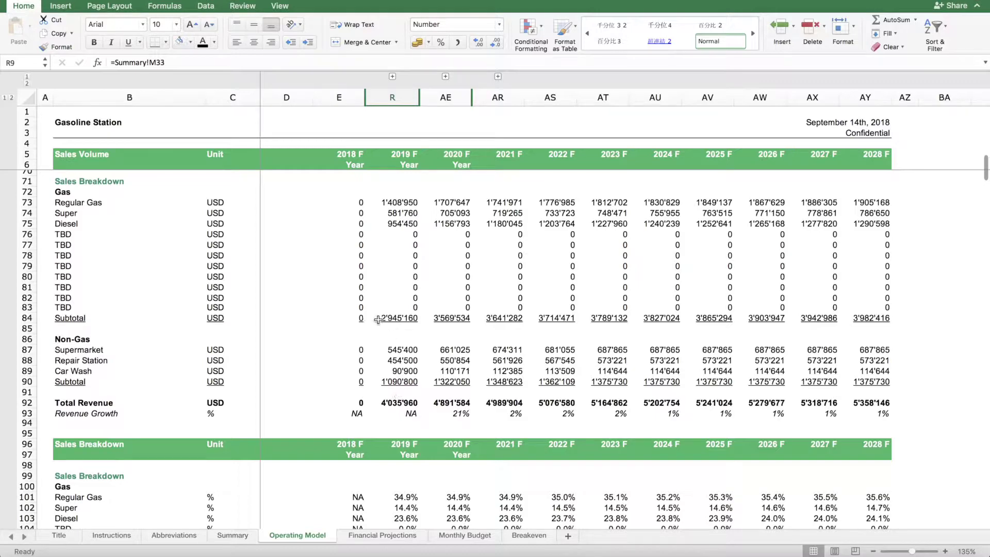
left_click(232, 535)
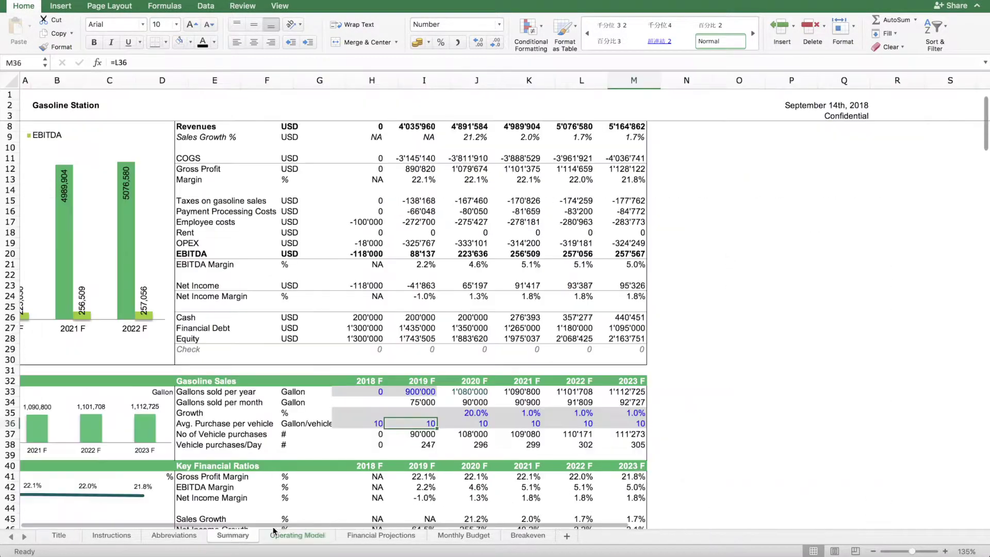
scroll(405, 453, "down", 6)
- Inspect the Supermarket revenue input in J239, set at 0.60 USD/Gallon
scroll(405, 454, "down", 20)
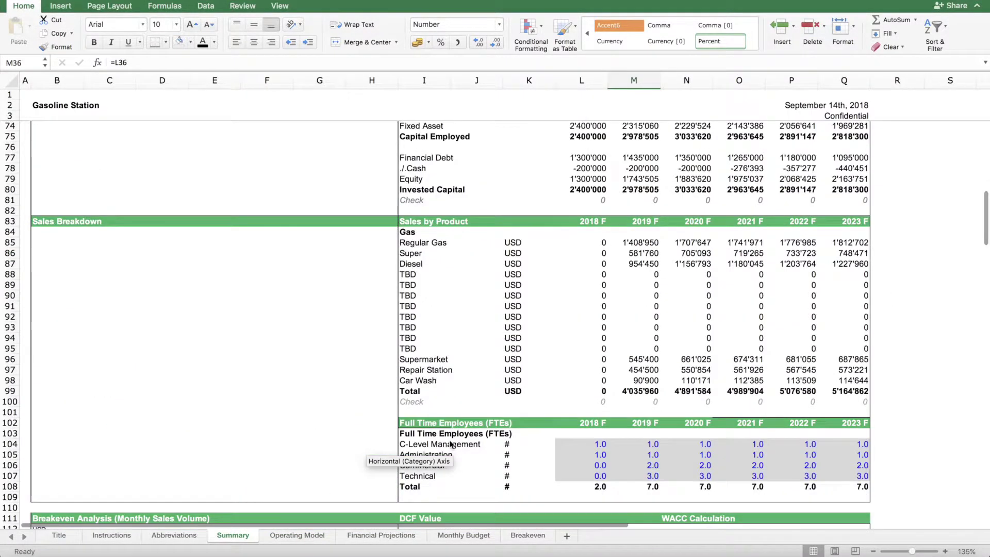
scroll(456, 427, "up", 20)
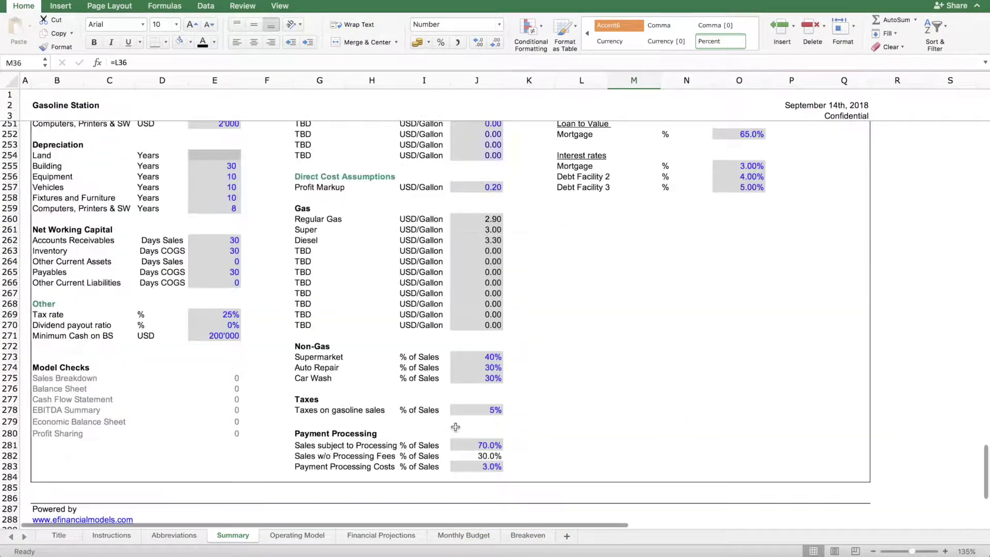
scroll(456, 427, "up", 3)
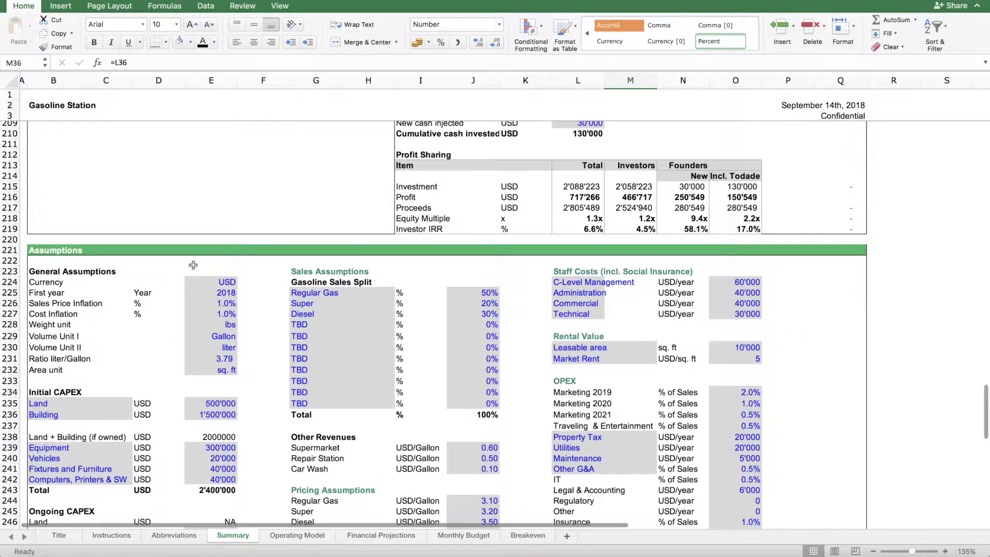
scroll(320, 447, "down", 7)
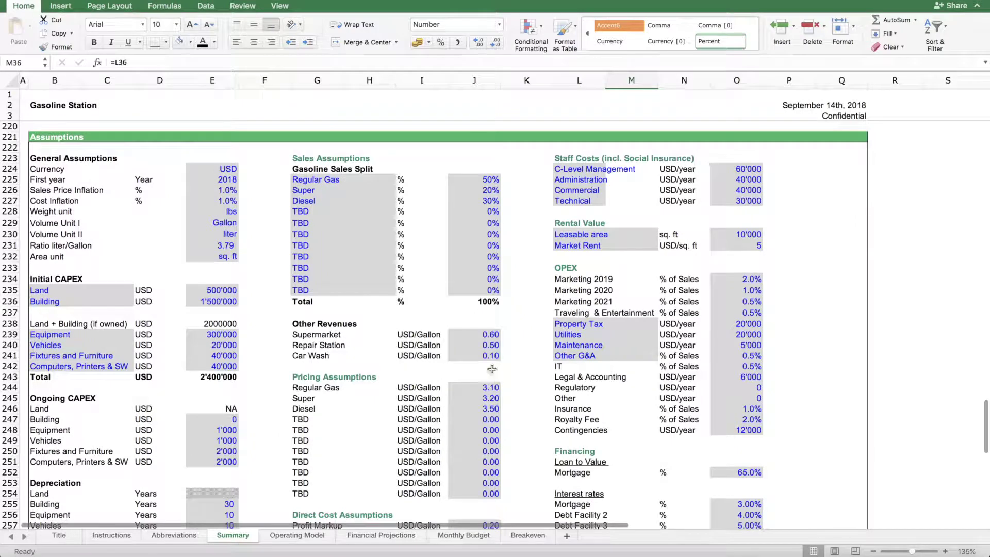
left_click(489, 337)
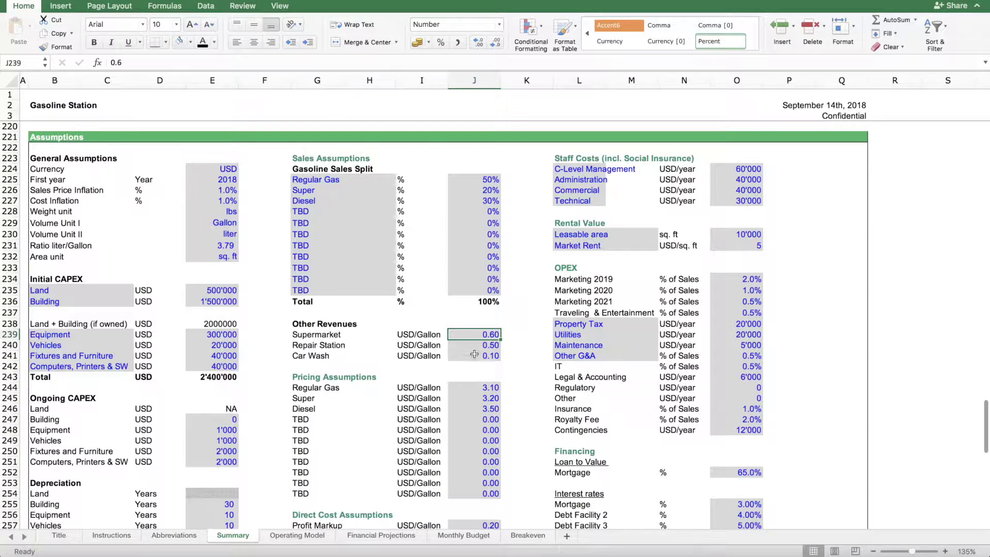
- Inspect the Profit Markup input of 0.20 USD/Gallon beside the gas cost assumptions
scroll(479, 352, "down", 5)
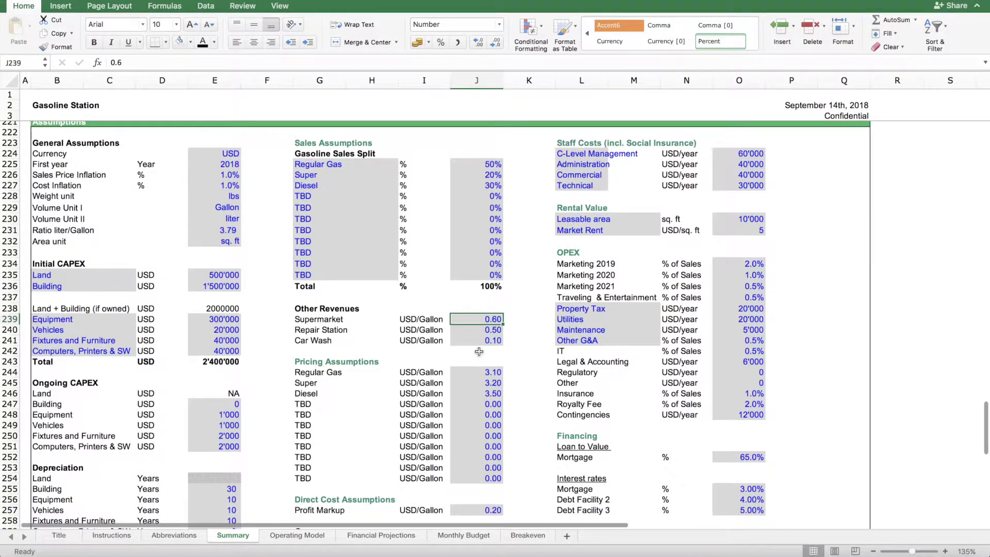
scroll(479, 352, "up", 3)
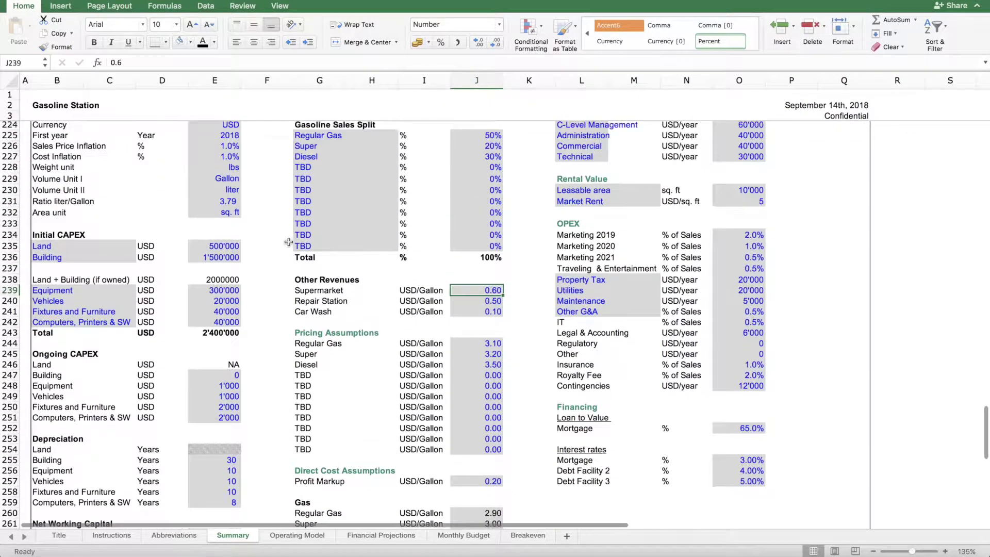
scroll(362, 360, "up", 2)
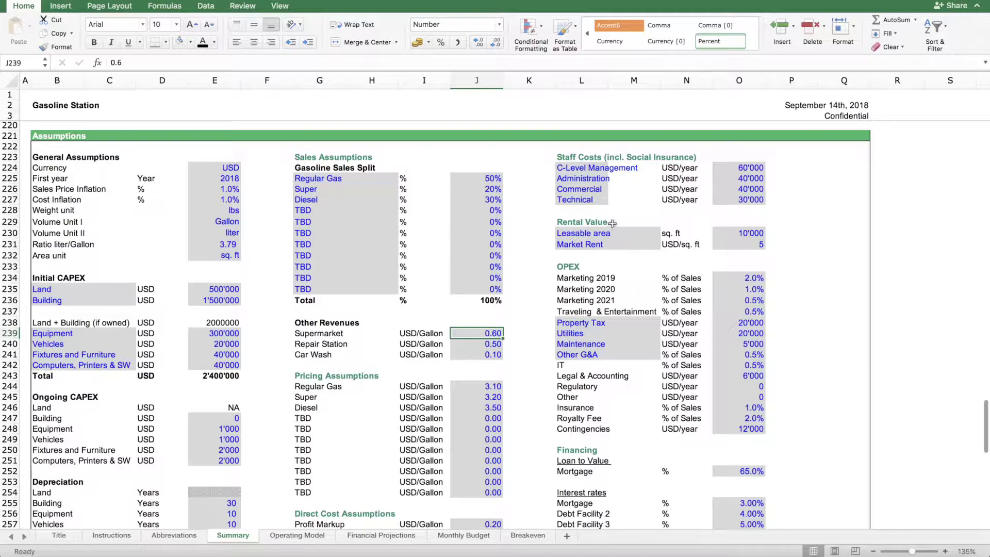
scroll(422, 327, "up", 20)
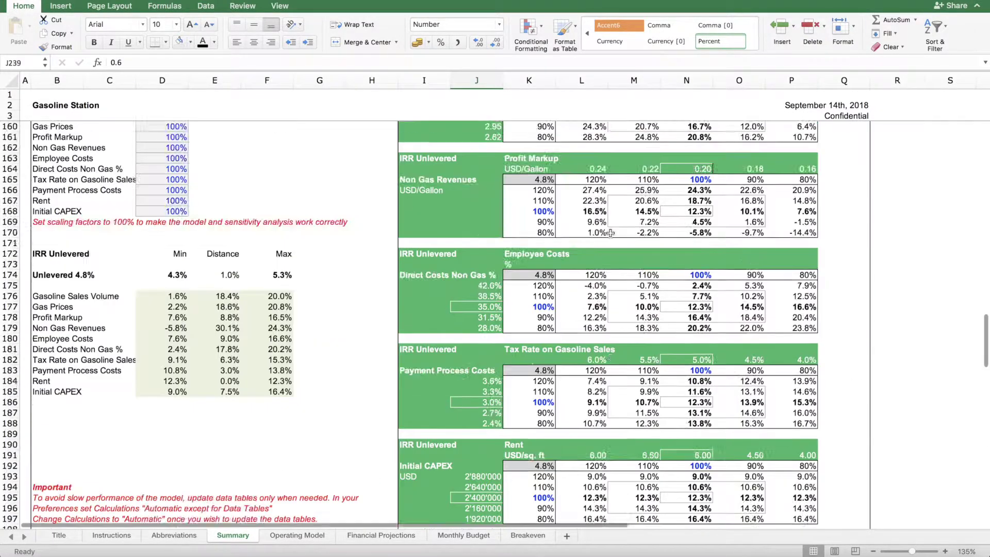
scroll(610, 233, "up", 20)
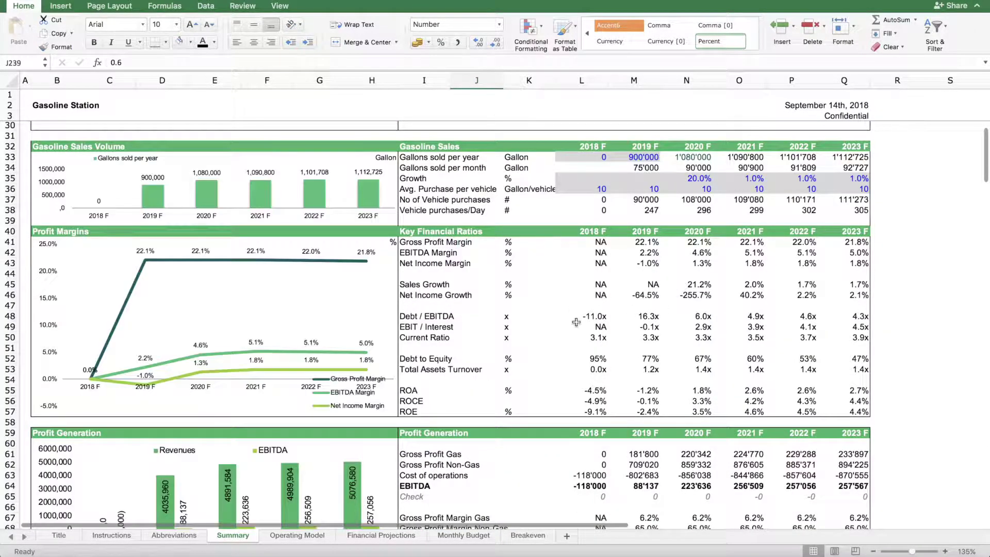
scroll(577, 319, "down", 10)
scroll(577, 319, "down", 20)
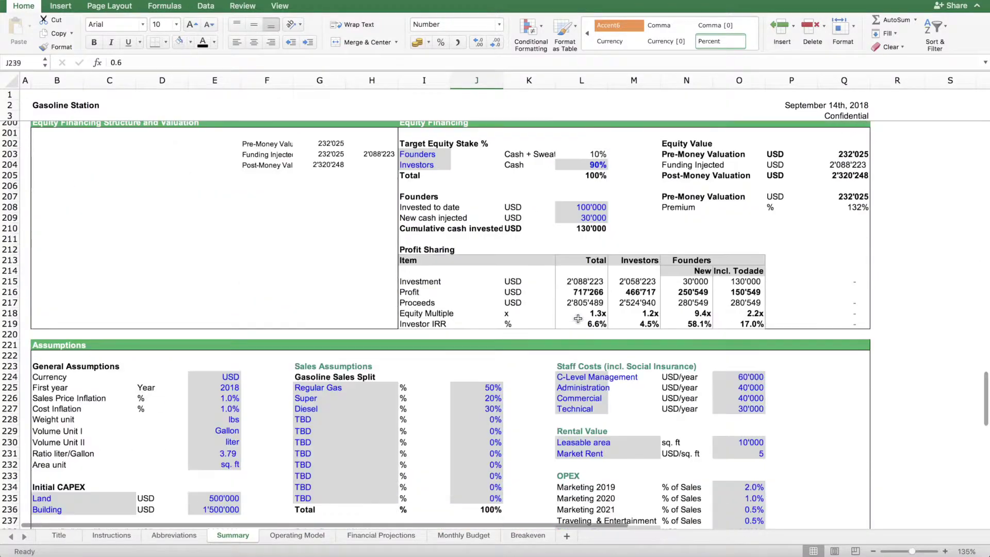
scroll(578, 318, "up", 3)
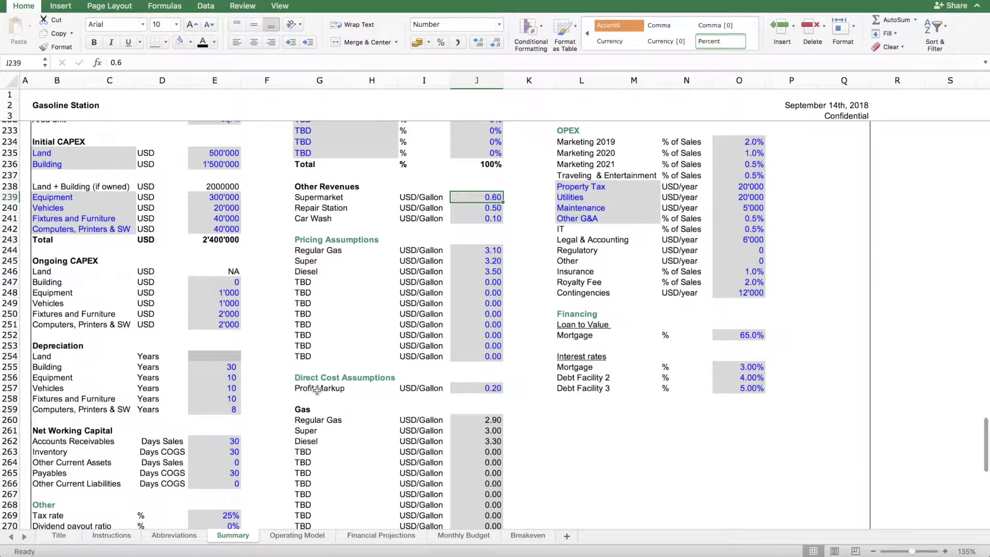
left_click(497, 391)
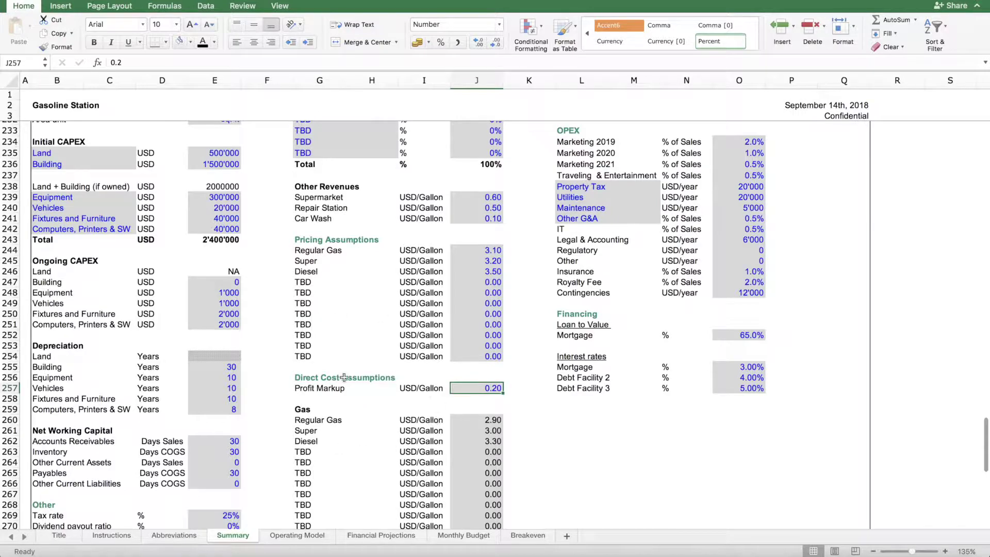
- Bring the DCF Value block into view: NPV -89'218 USD, Project IRR 4.8%
scroll(423, 348, "up", 20)
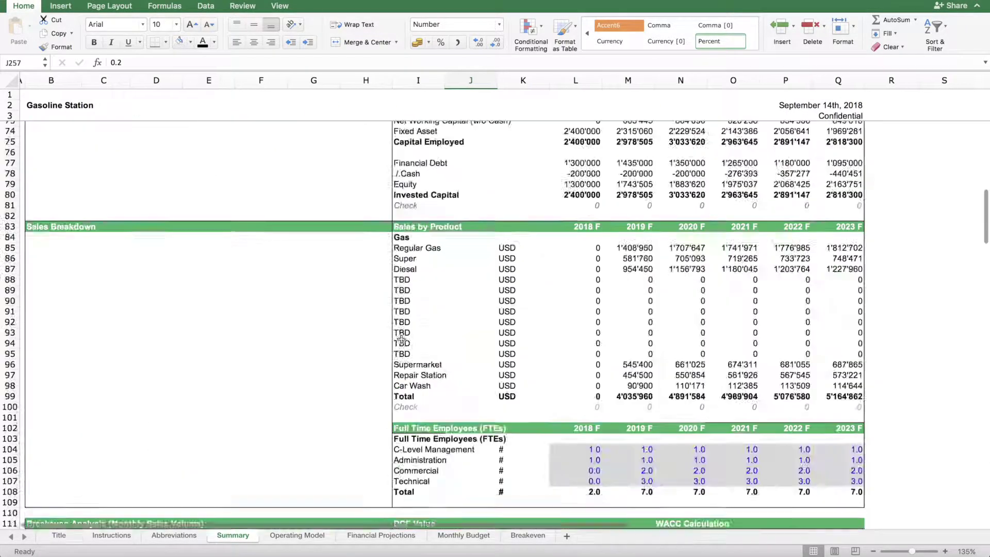
scroll(581, 378, "down", 8)
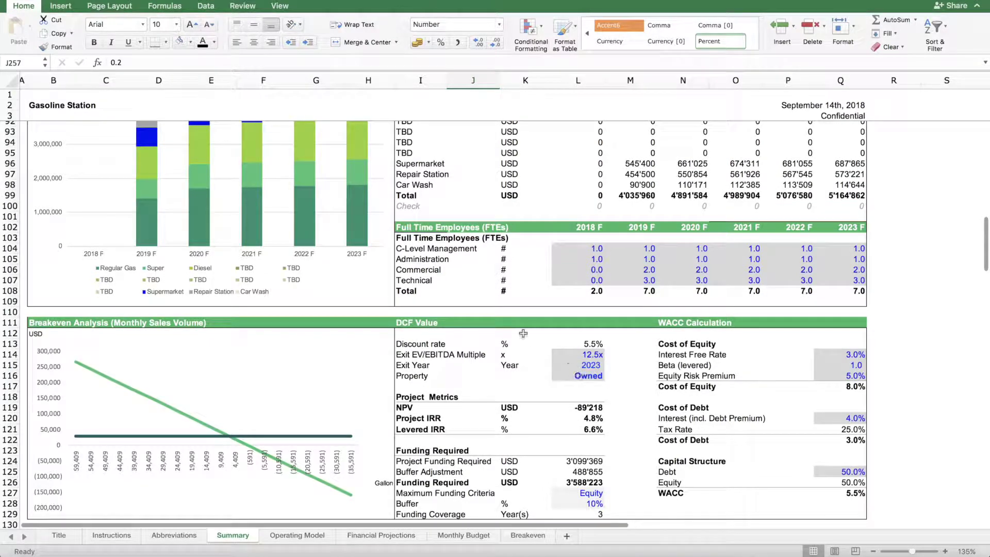
scroll(535, 341, "down", 3)
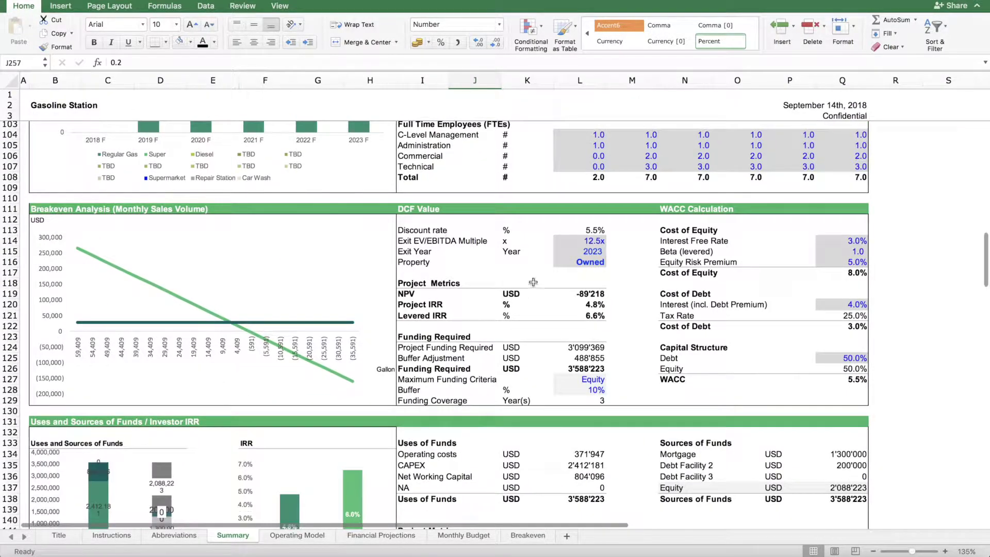
- Change the DCF Value Property setting from Owned to Rented, giving NPV 1'123'172 and IRR 24.7%
left_click(593, 263)
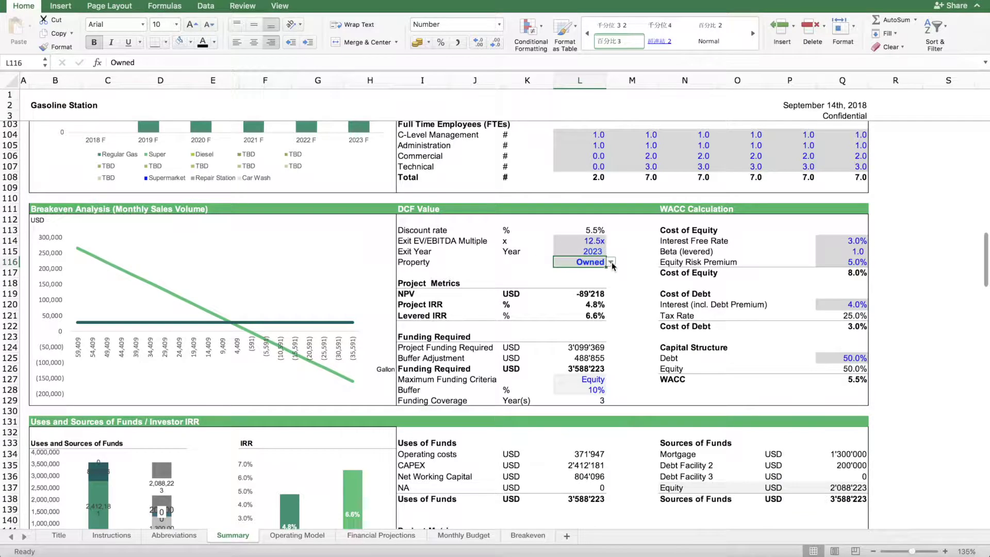
left_click(611, 262)
left_click(576, 278)
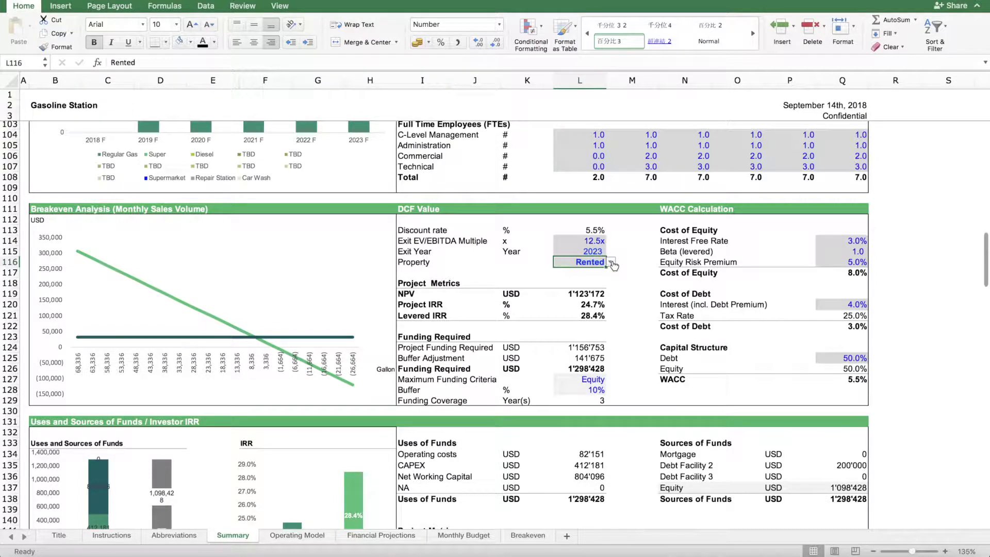
- Inspect the Land + Building formulas in B238 and E238, then go to the Operating Model sheet
scroll(551, 279, "down", 20)
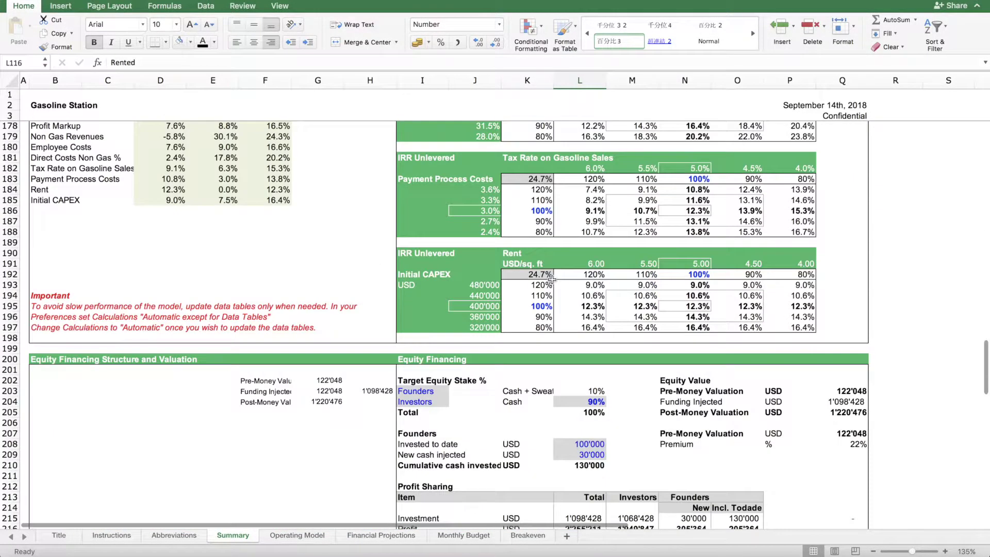
scroll(552, 279, "down", 20)
scroll(268, 250, "up", 10)
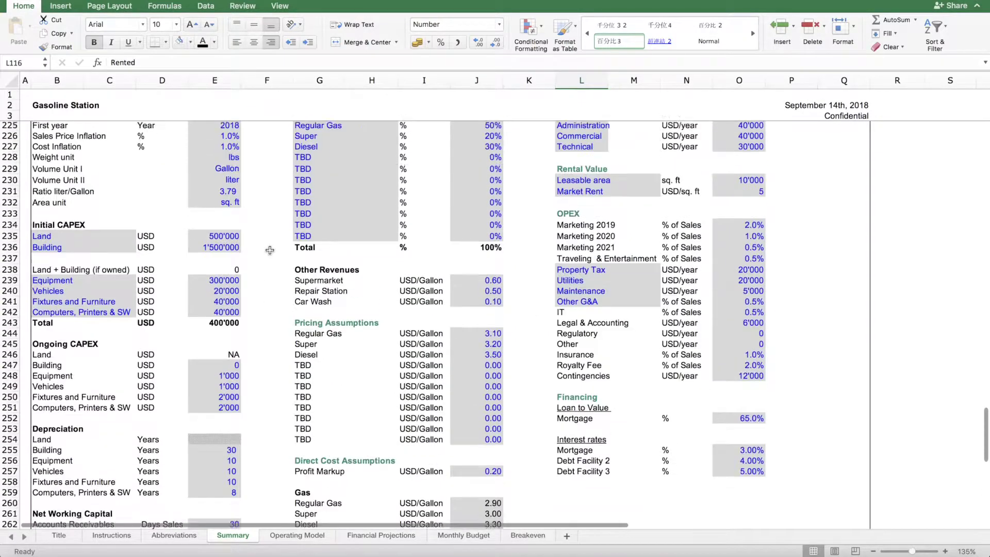
scroll(269, 250, "up", 1)
left_click(46, 276)
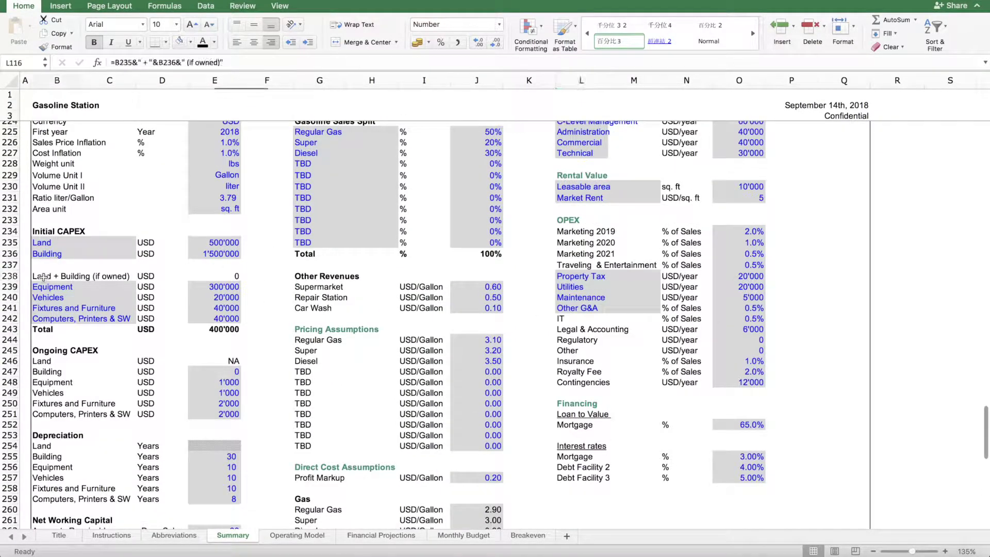
left_click(236, 278)
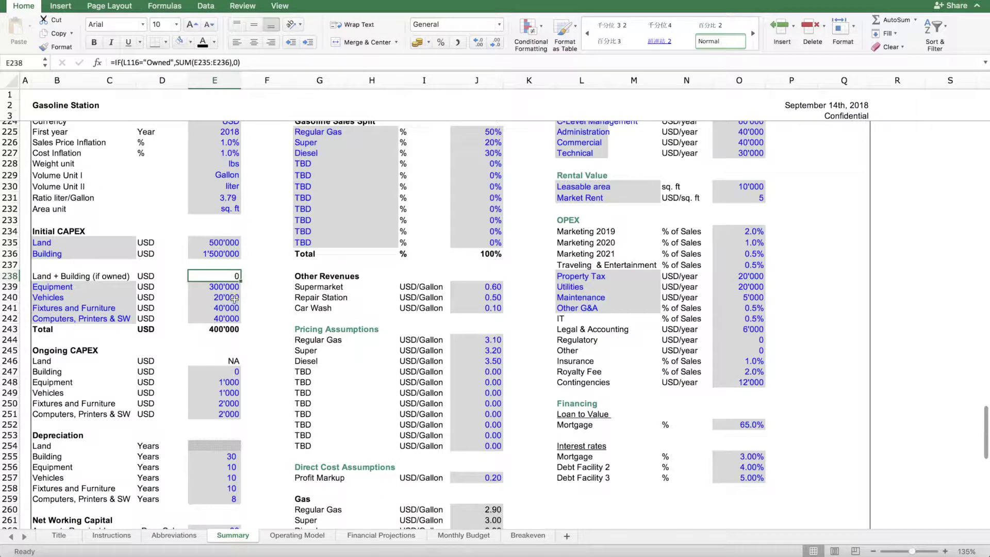
left_click(288, 536)
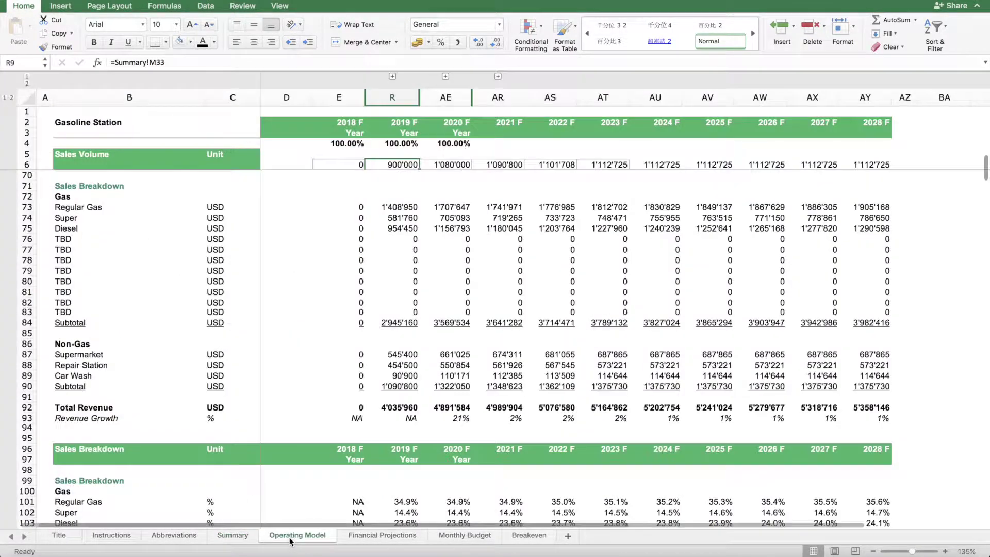
- Review the Rent row (row 18) on the Financial Projections sheet
left_click(375, 539)
scroll(246, 271, "down", 10)
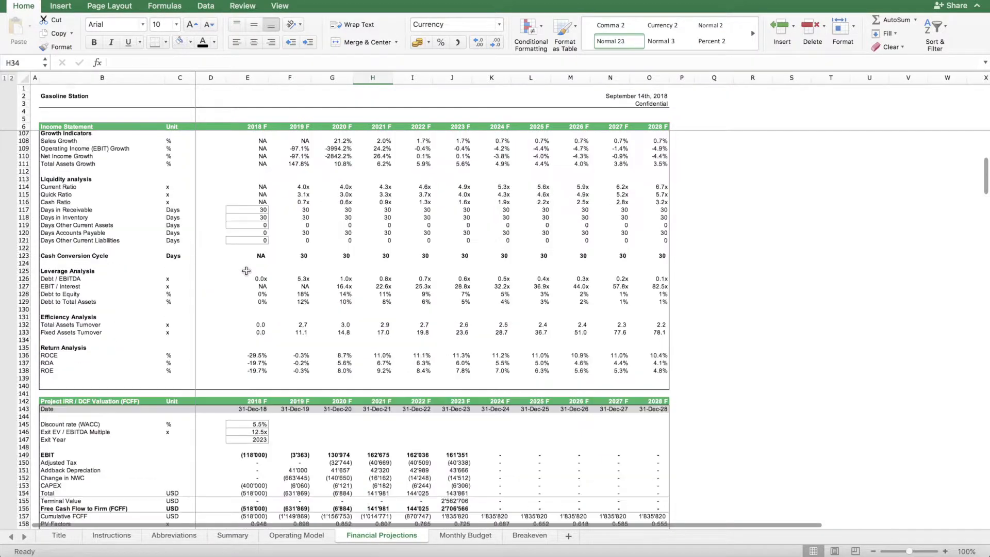
scroll(246, 270, "up", 10)
left_click(23, 218)
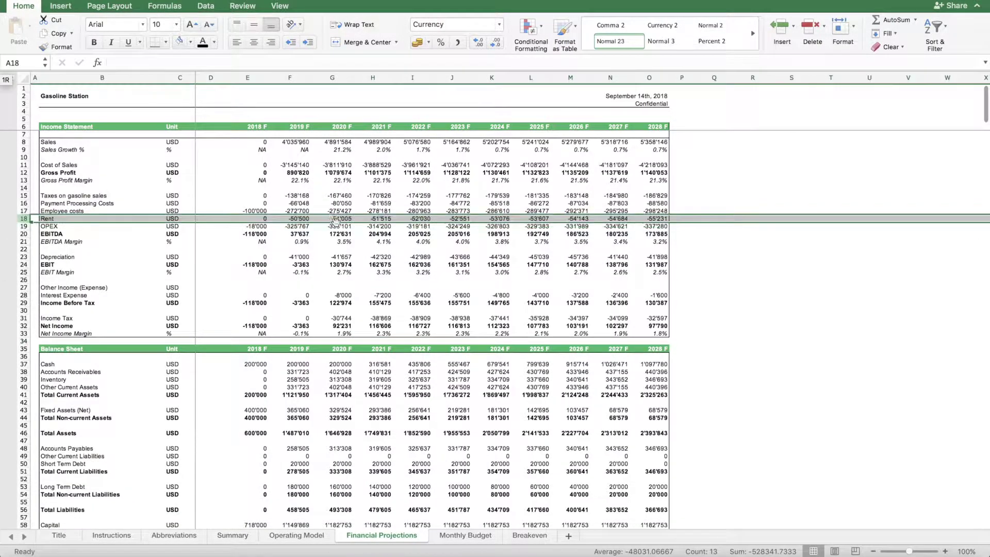
- Return to the Summary sheet and select the Property setting, still Rented
left_click(232, 535)
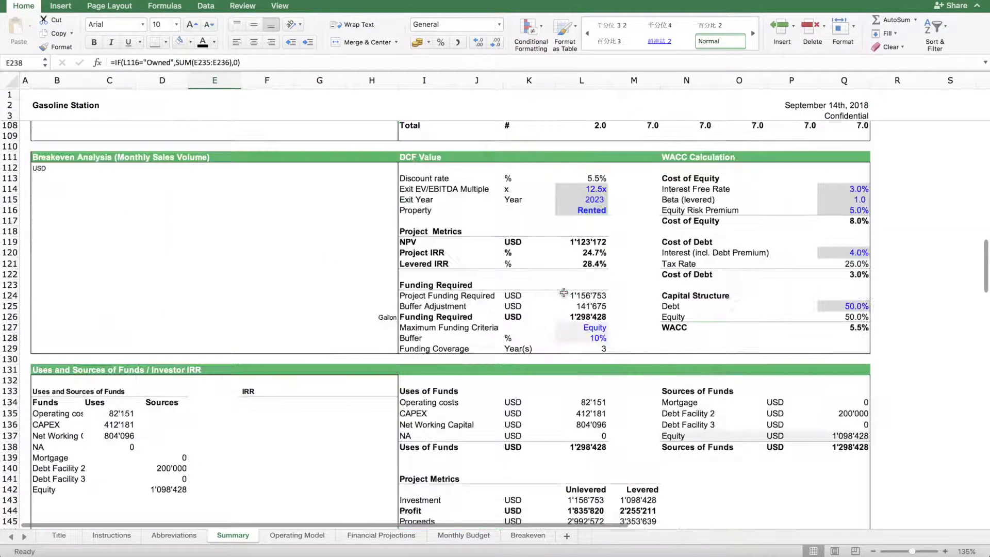
scroll(563, 292, "up", 20)
scroll(562, 337, "down", 15)
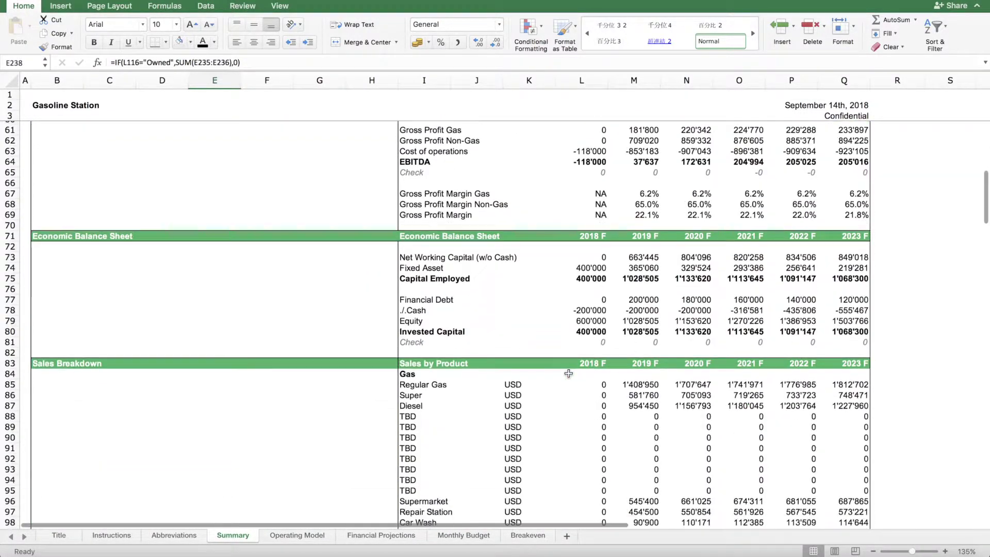
scroll(568, 373, "down", 15)
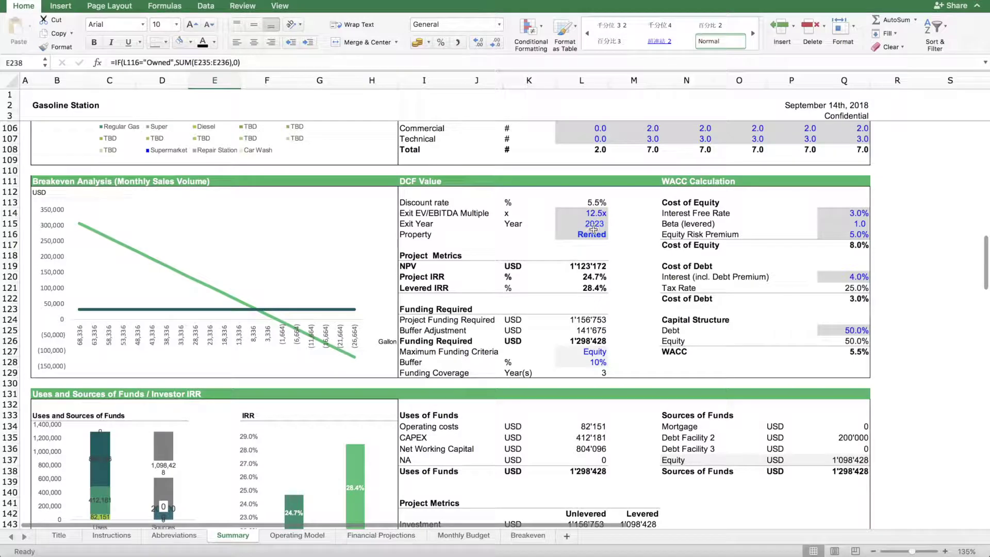
left_click(578, 235)
- Switch the Property setting back to Owned
key("alt+Down")
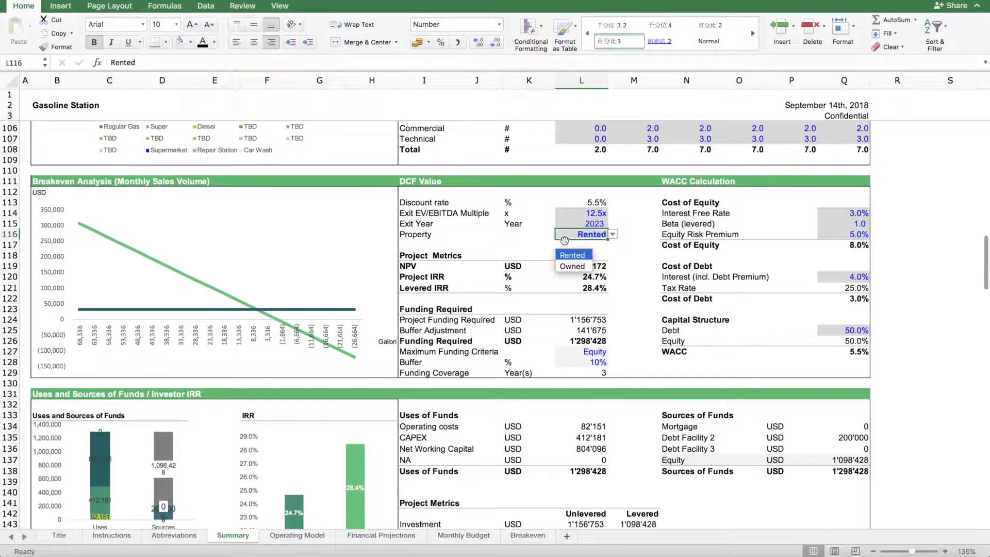
left_click(571, 266)
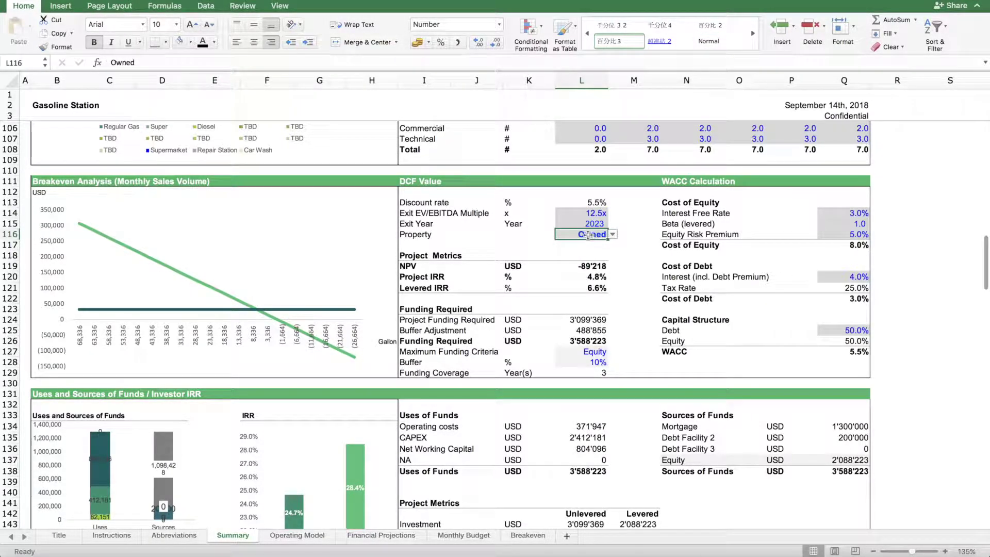
scroll(406, 341, "down", 20)
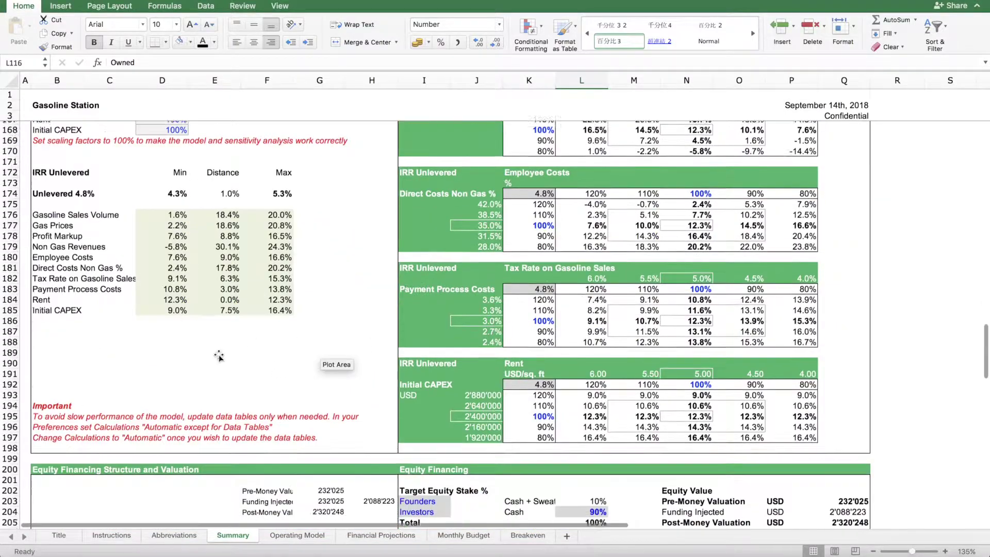
scroll(223, 356, "down", 7)
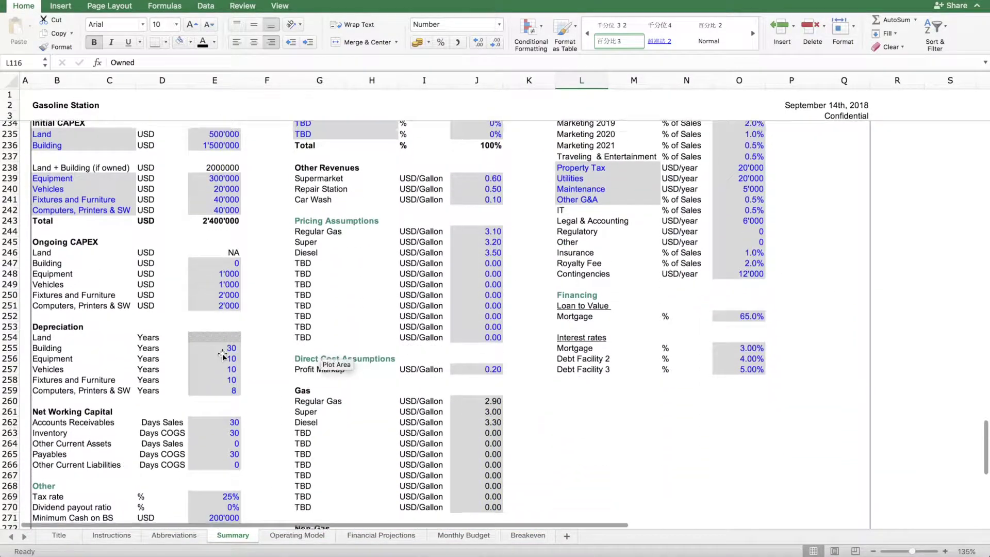
- Scroll up to the top, then down to the IRR sensitivity tables and tornado chart
scroll(223, 356, "up", 4)
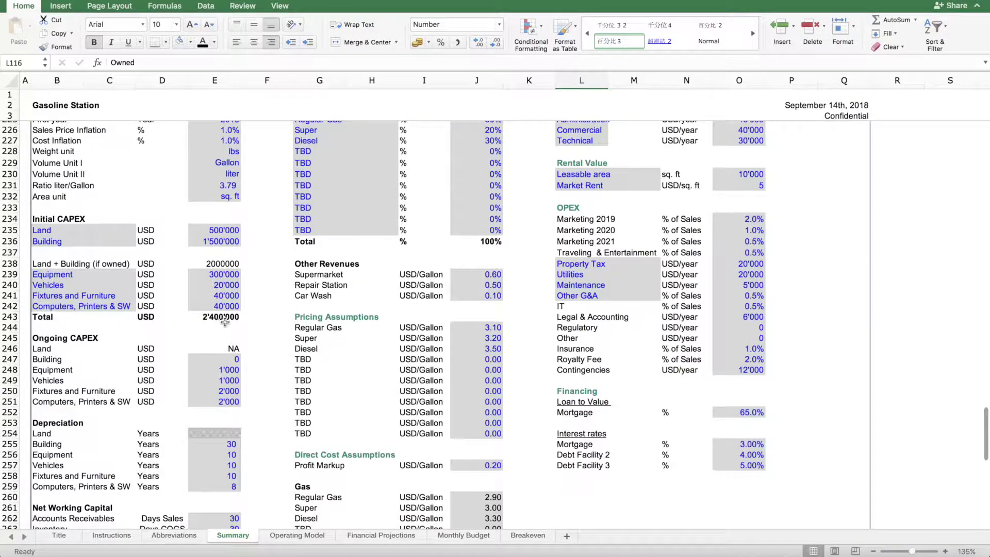
scroll(695, 250, "up", 20)
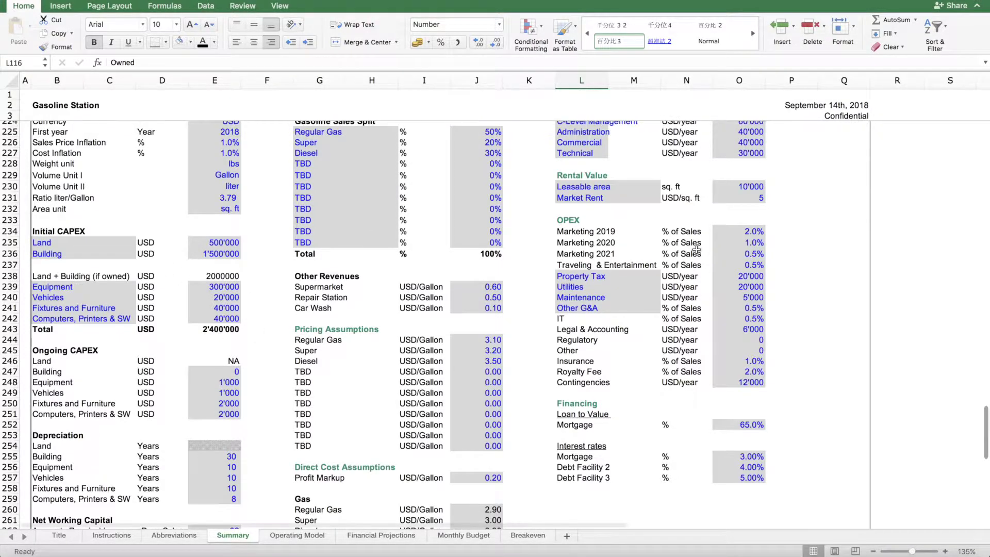
scroll(694, 250, "up", 20)
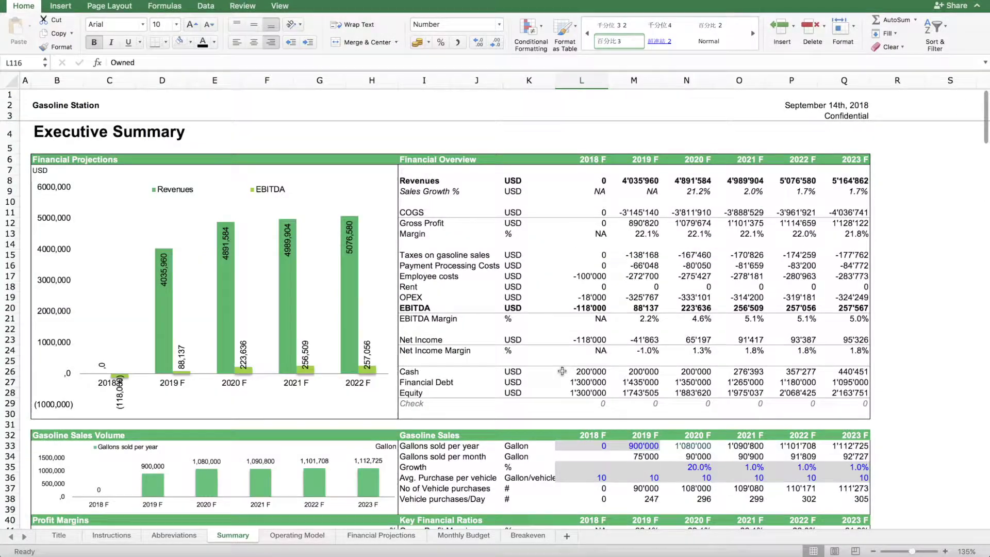
scroll(562, 372, "down", 6)
scroll(562, 371, "down", 20)
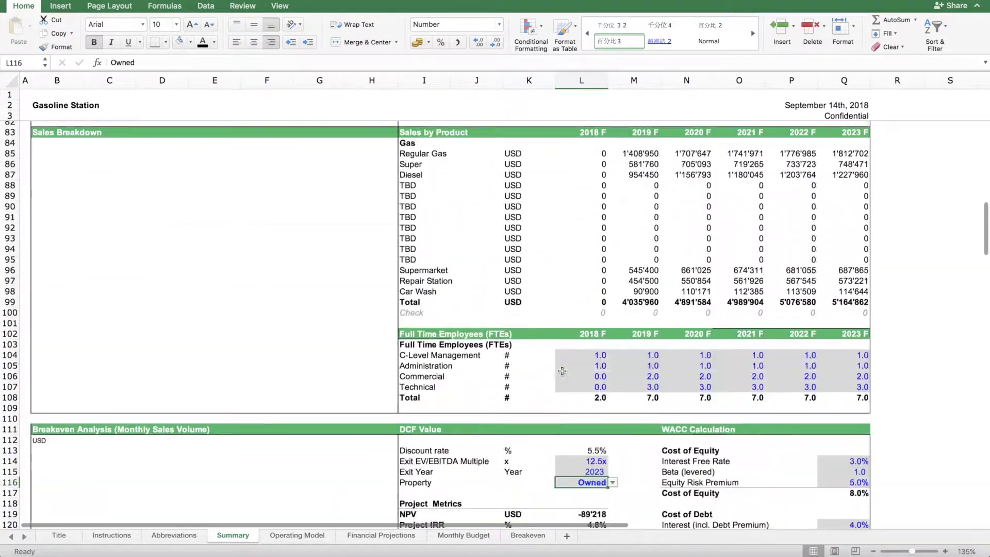
scroll(562, 372, "down", 3)
scroll(400, 385, "right", 1)
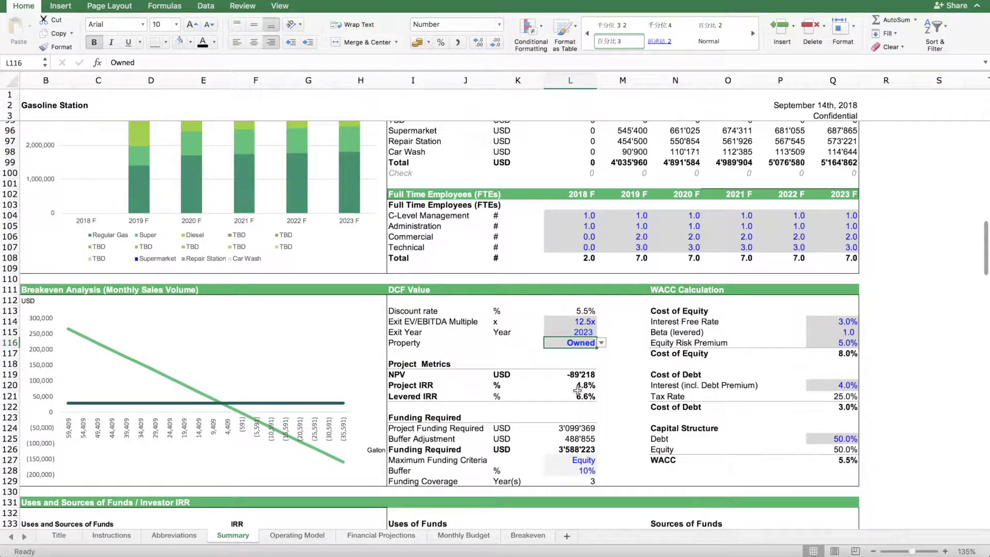
scroll(567, 390, "down", 18)
scroll(500, 384, "left", 1)
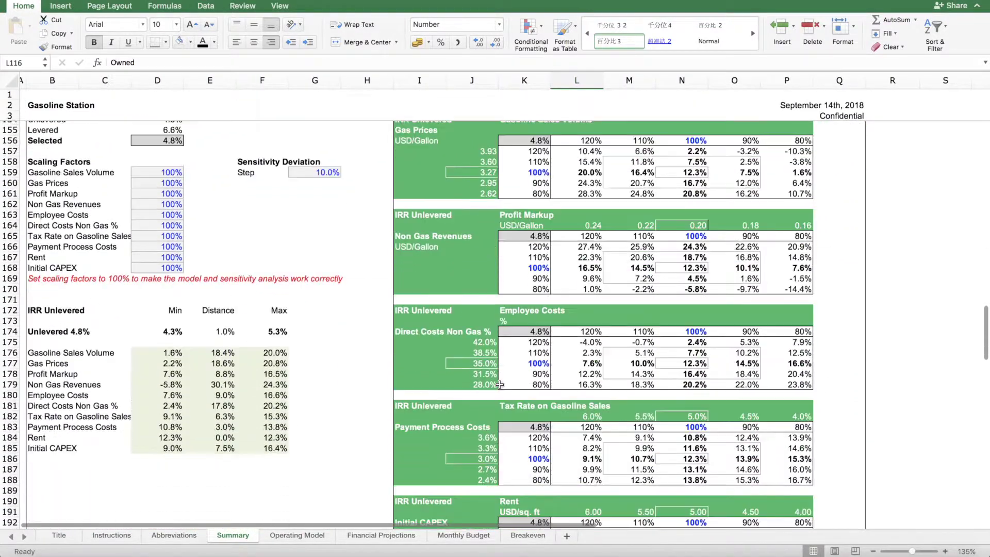
scroll(500, 385, "down", 5)
scroll(500, 384, "left", 1)
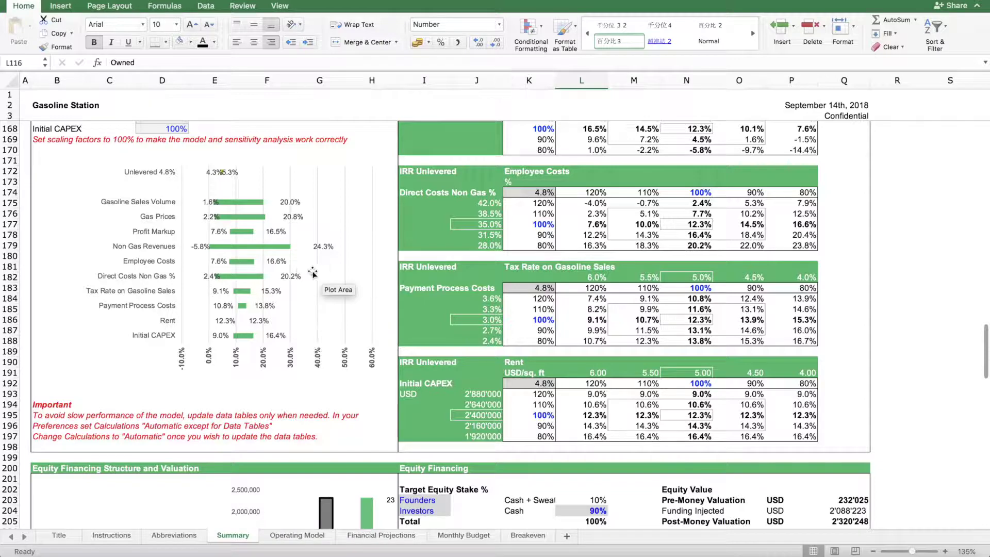
- Change Excel's calculation mode from 'Automatic except for data tables' to fully Automatic
left_click(46, 0)
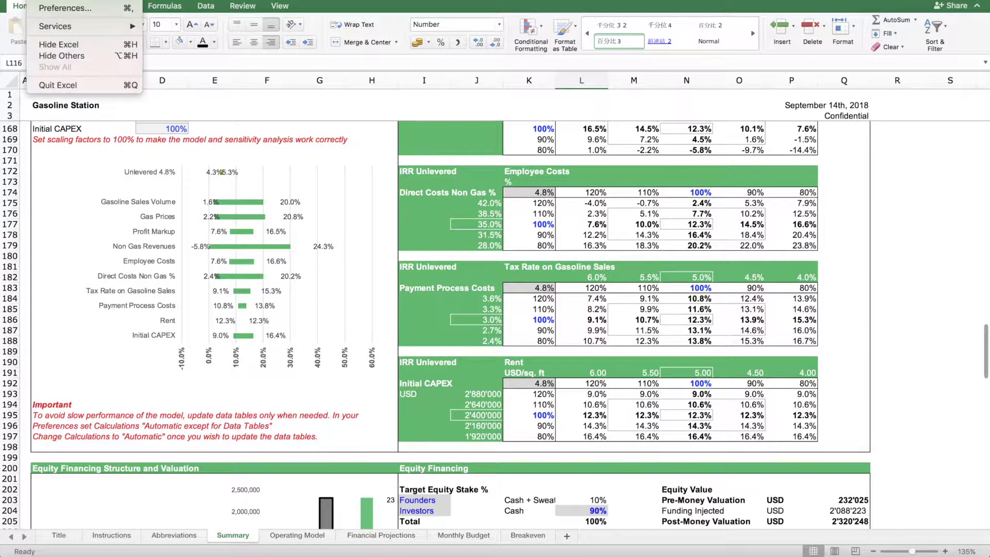
left_click(65, 8)
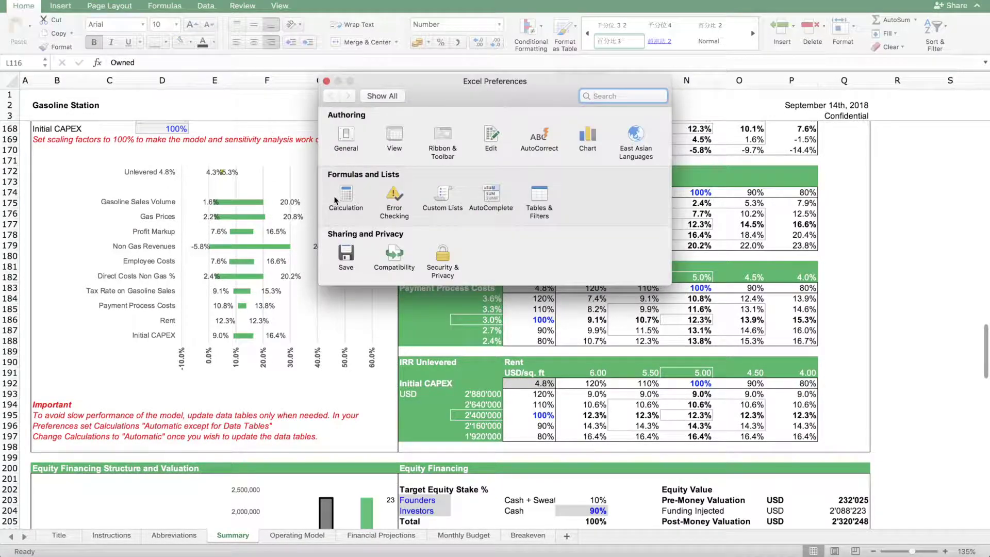
left_click(344, 196)
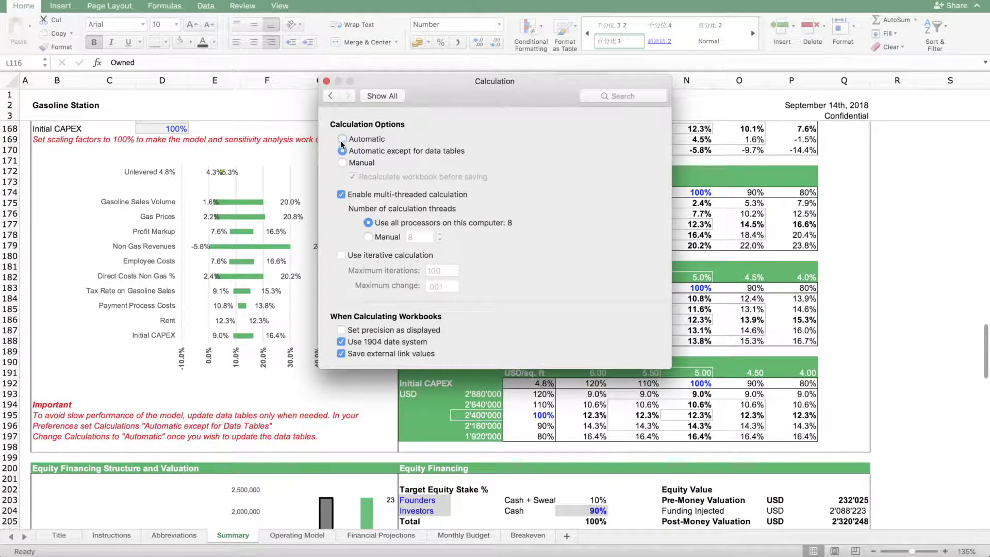
left_click(342, 140)
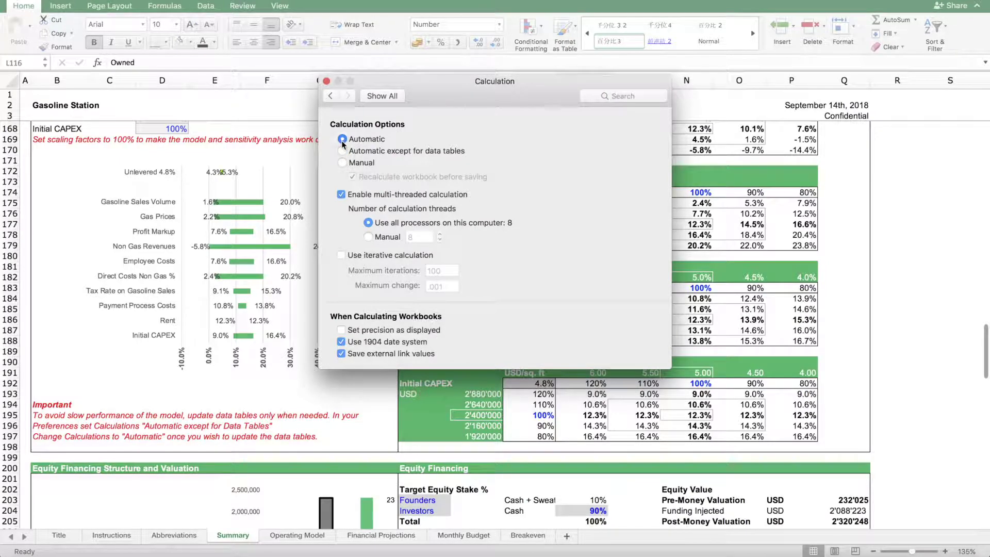
left_click(327, 82)
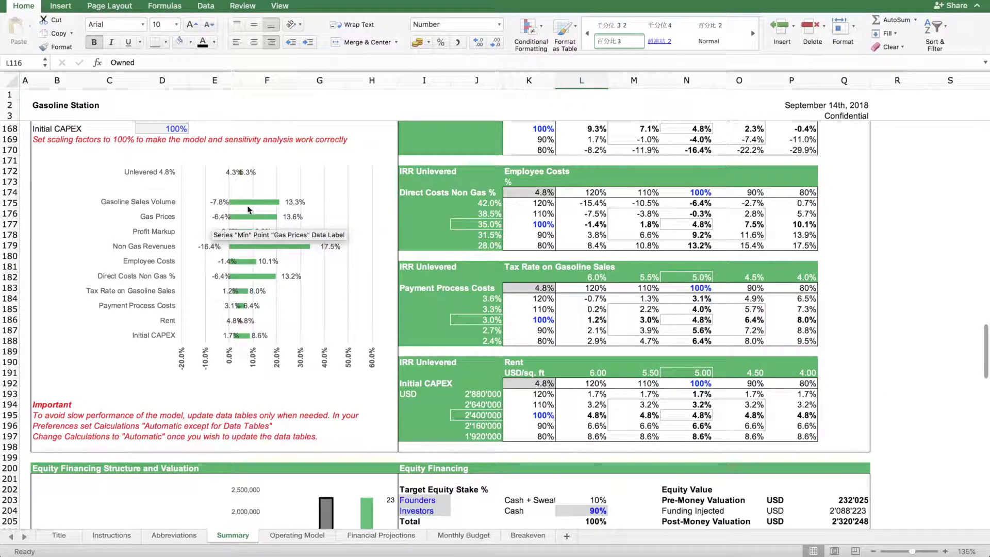
- Read the tornado bar values, then scroll to payment processing (3.0%) and the model checks
mouse_move(257, 207)
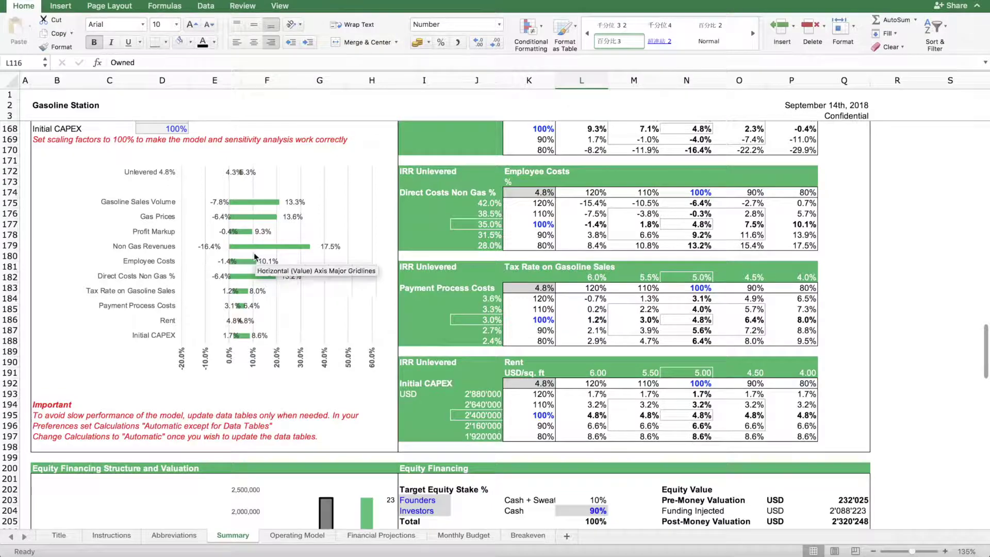
mouse_move(252, 249)
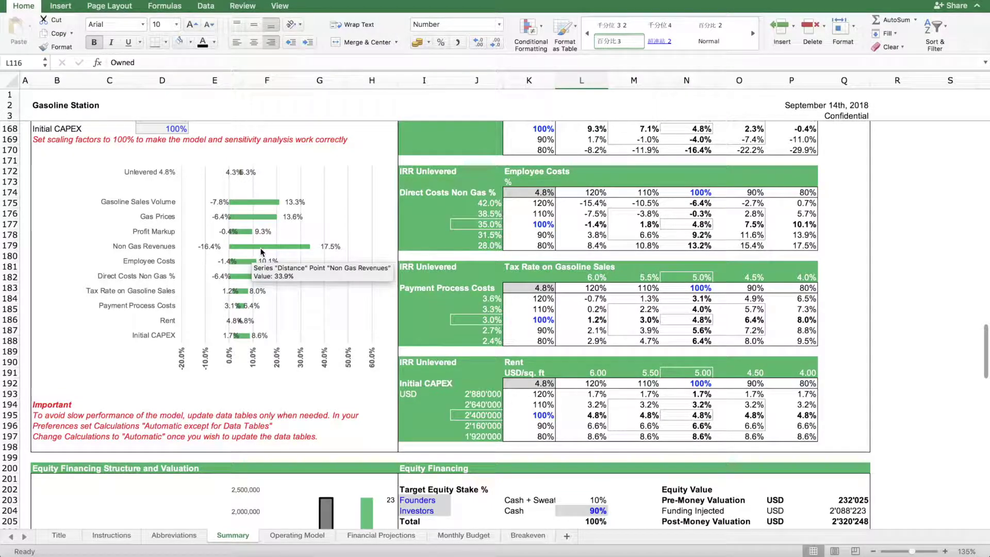
scroll(477, 360, "down", 20)
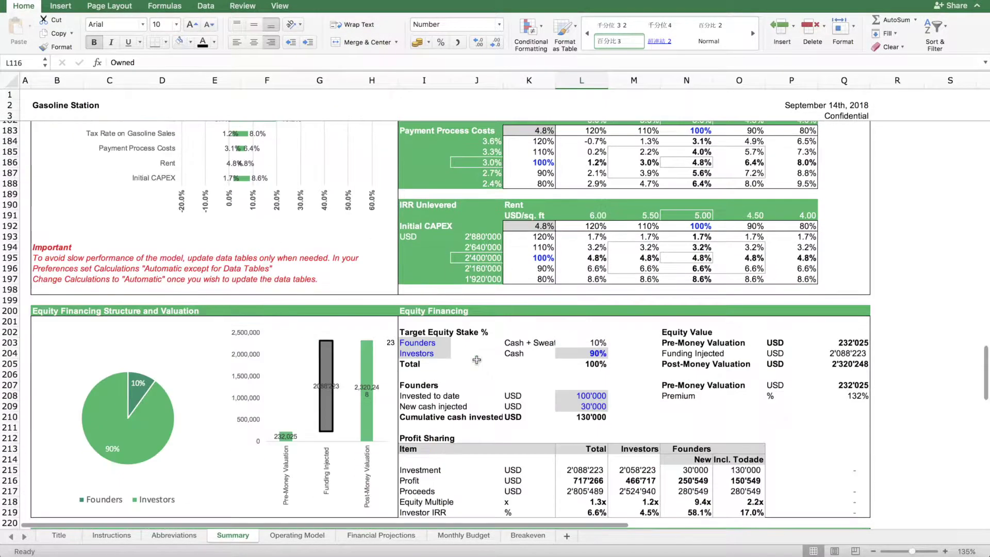
scroll(477, 360, "up", 18)
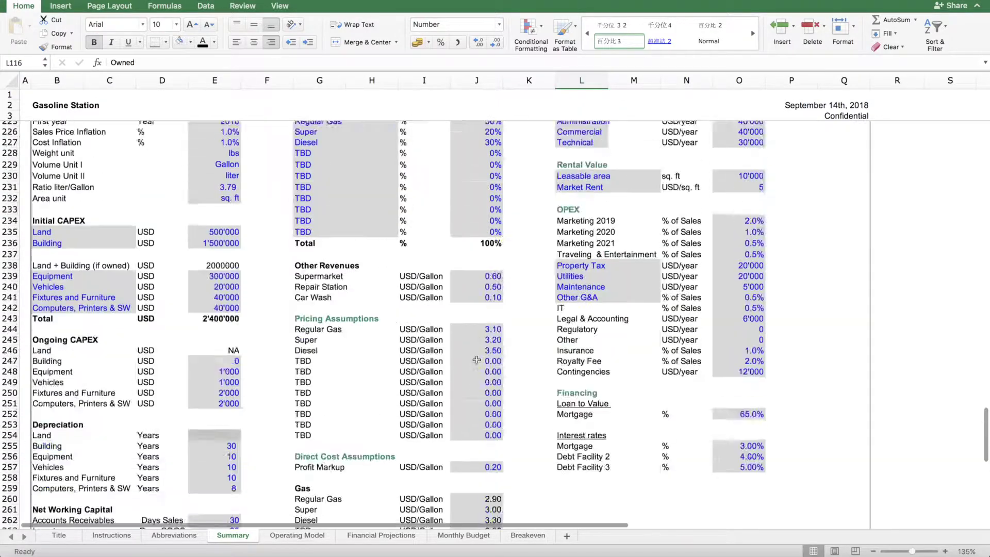
scroll(476, 360, "down", 6)
scroll(477, 360, "up", 1)
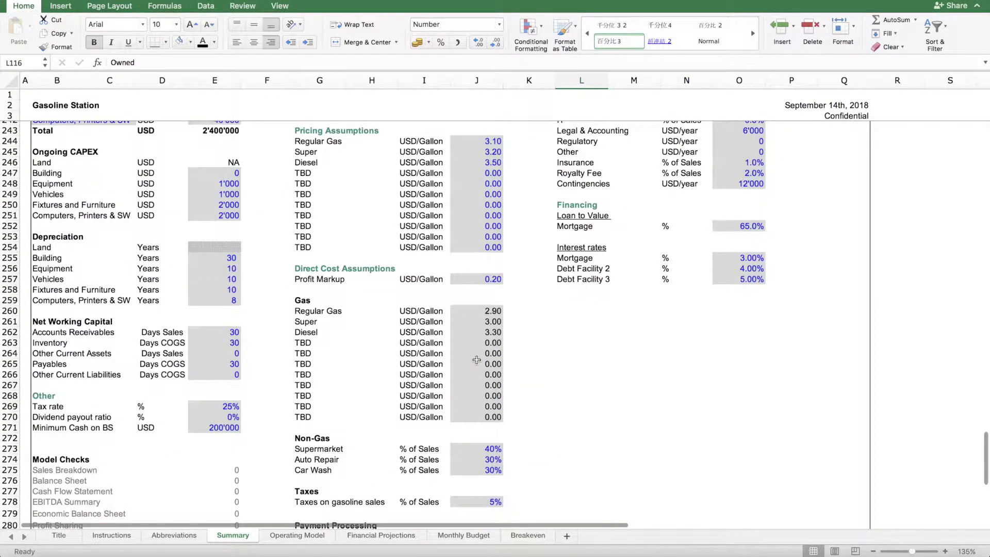
scroll(476, 360, "up", 3)
scroll(476, 360, "down", 7)
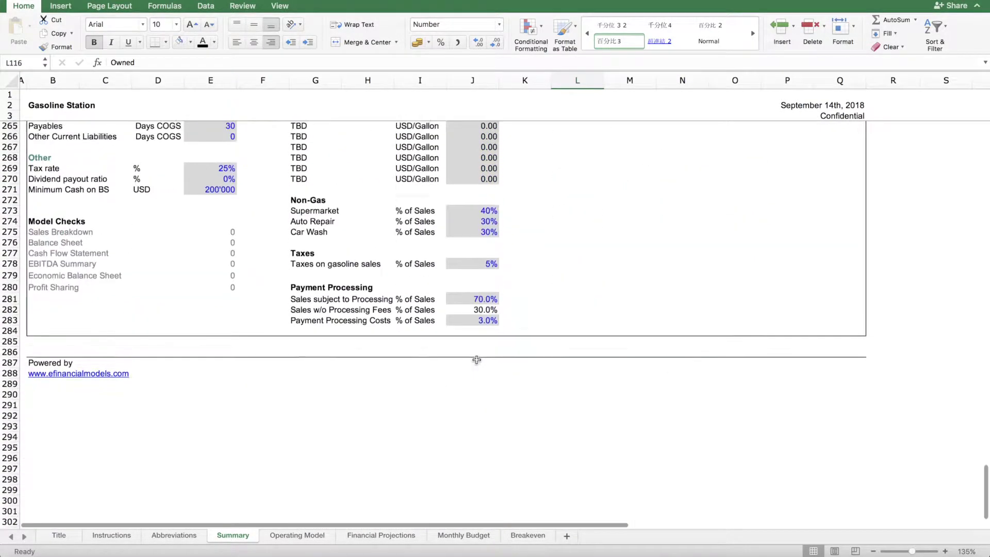
- Change the Supermarket revenue in J239 from 0.60 to 0.70 USD/Gallon
scroll(477, 360, "up", 7)
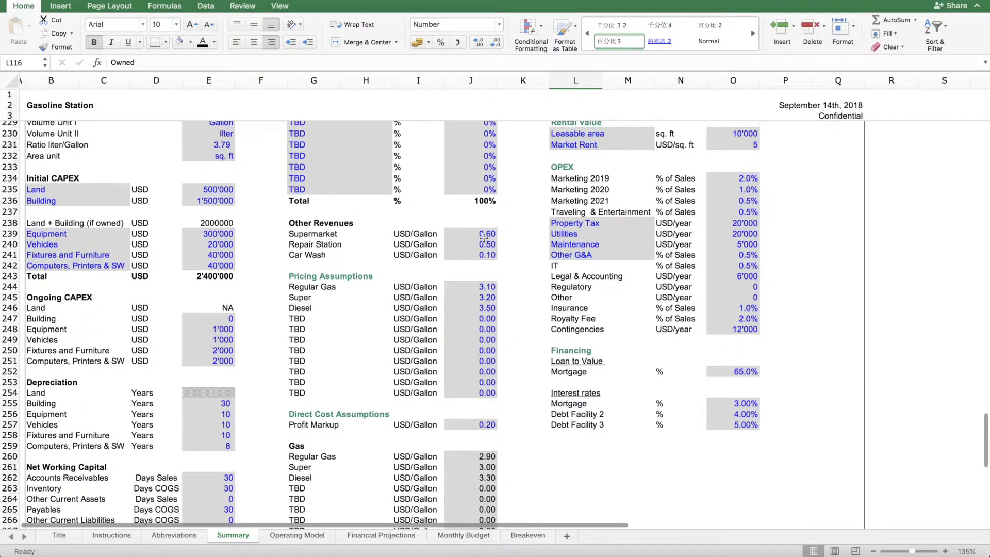
left_click(483, 236)
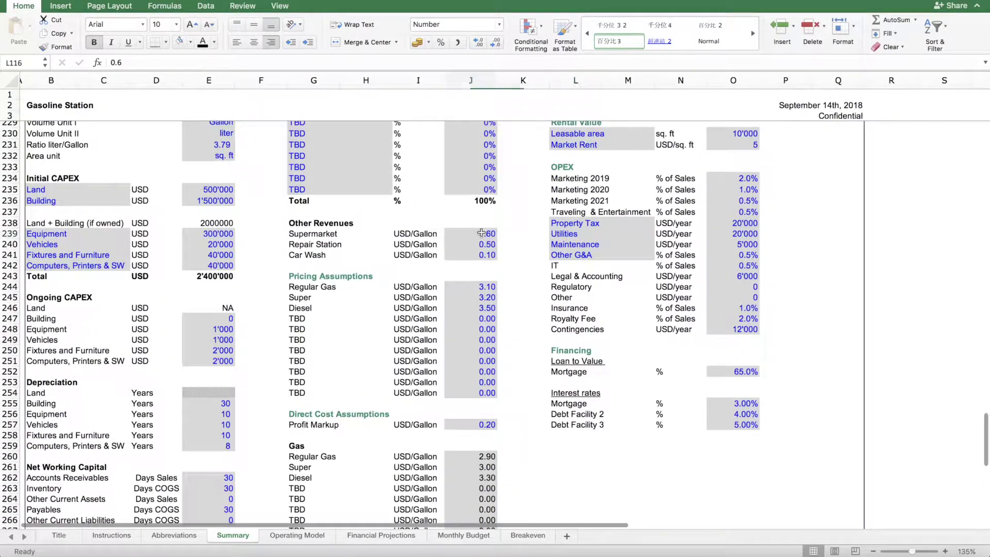
left_click(118, 61)
type("7")
key("Return")
- Check the updated Project IRR of 10.1% in L120, then go to the Operating Model sheet
scroll(426, 210, "up", 1)
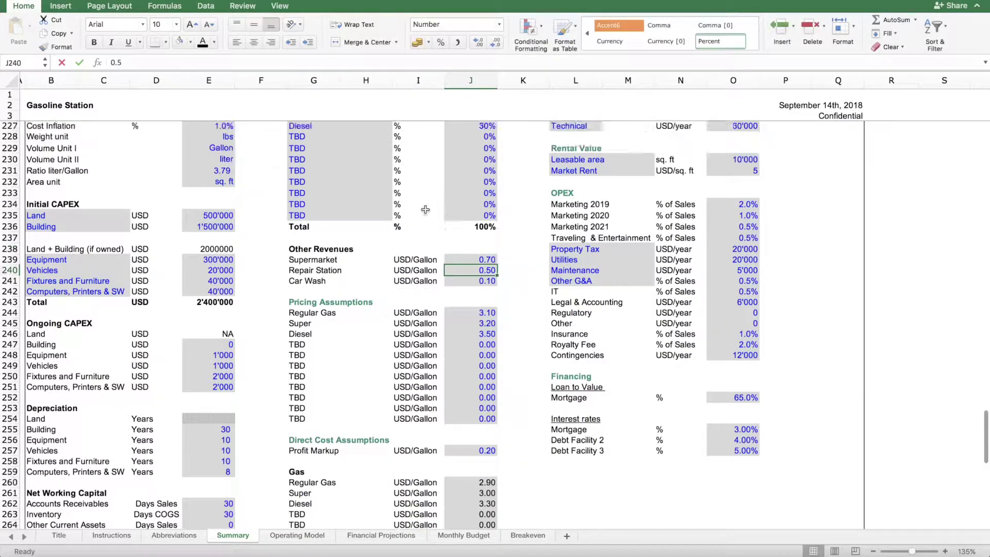
scroll(425, 209, "up", 20)
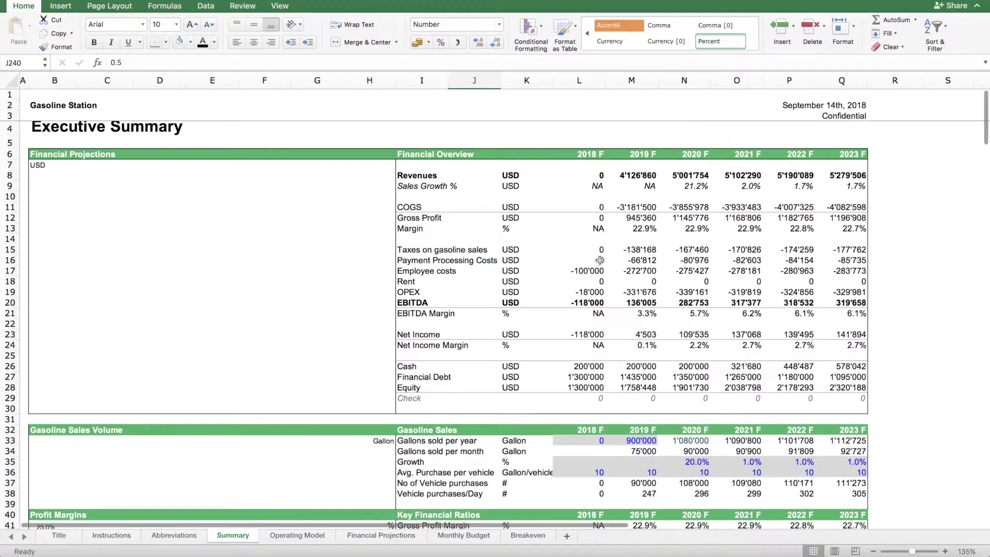
scroll(600, 260, "down", 20)
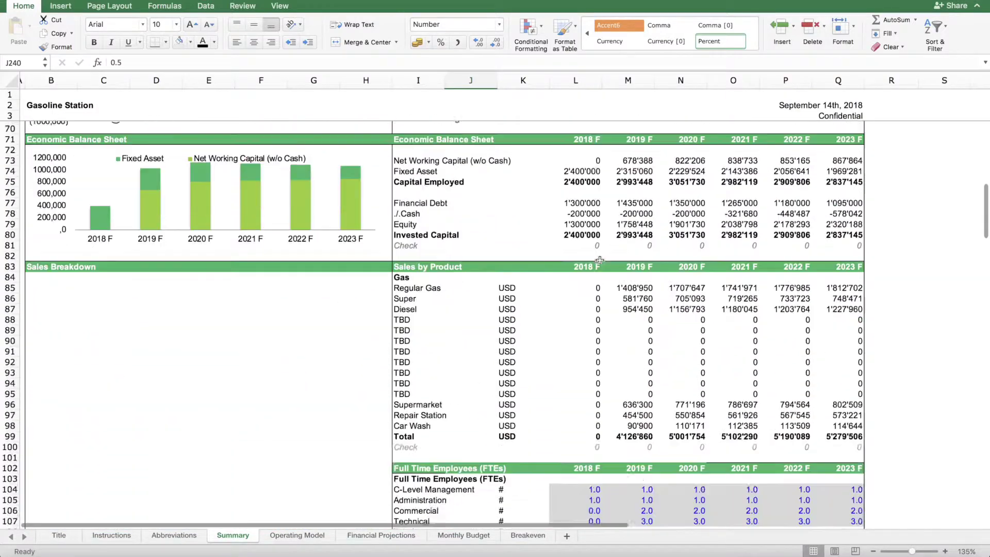
scroll(600, 260, "down", 10)
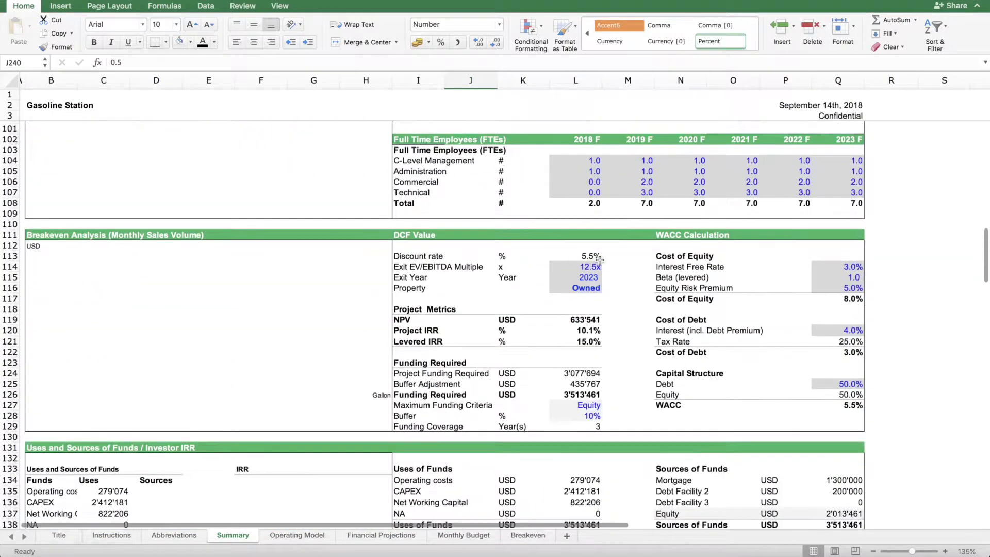
left_click(583, 331)
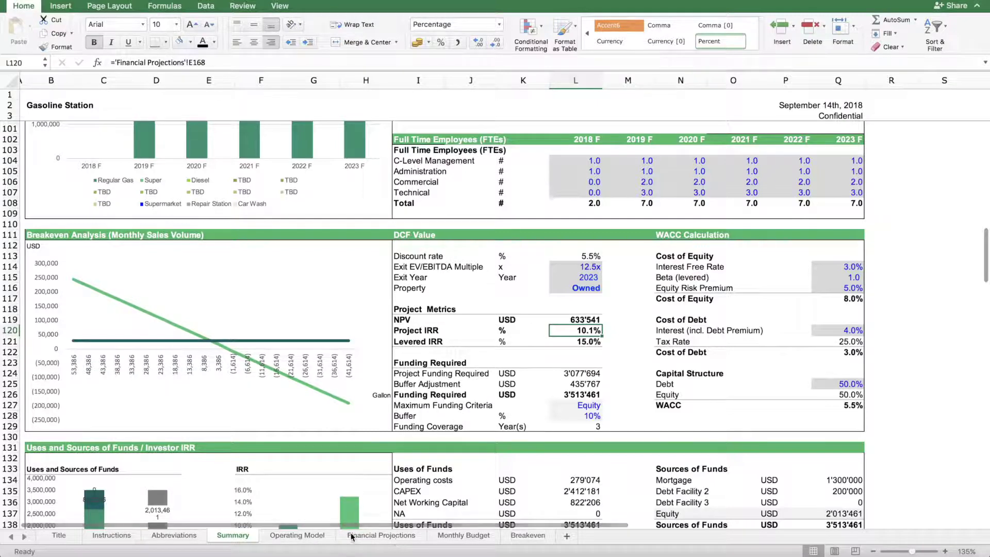
left_click(292, 536)
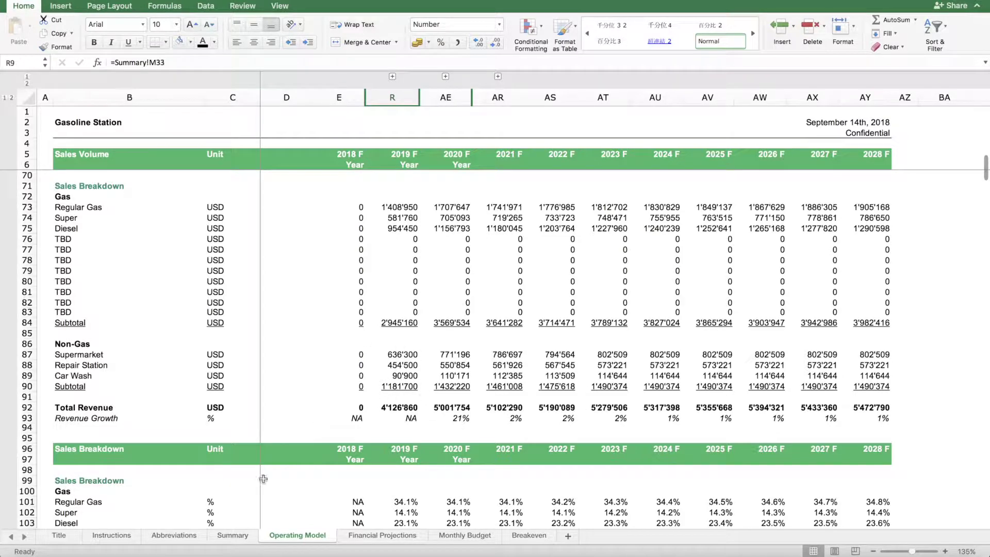
- On the Summary sheet, set Supermarket revenue (J239) and Repair Station revenue (J240) to 0.50 USD/Gallon
left_click(250, 535)
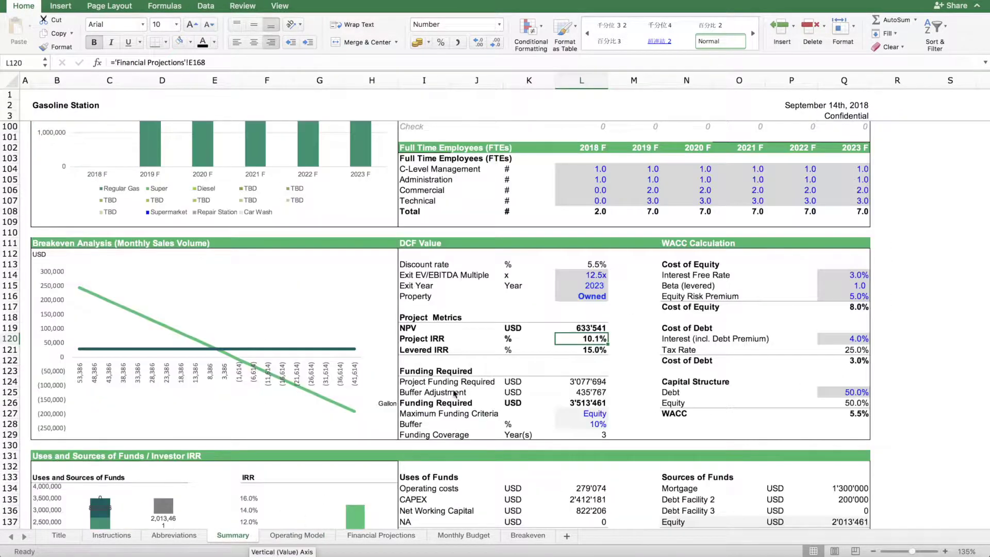
scroll(538, 403, "down", 5)
scroll(537, 403, "down", 20)
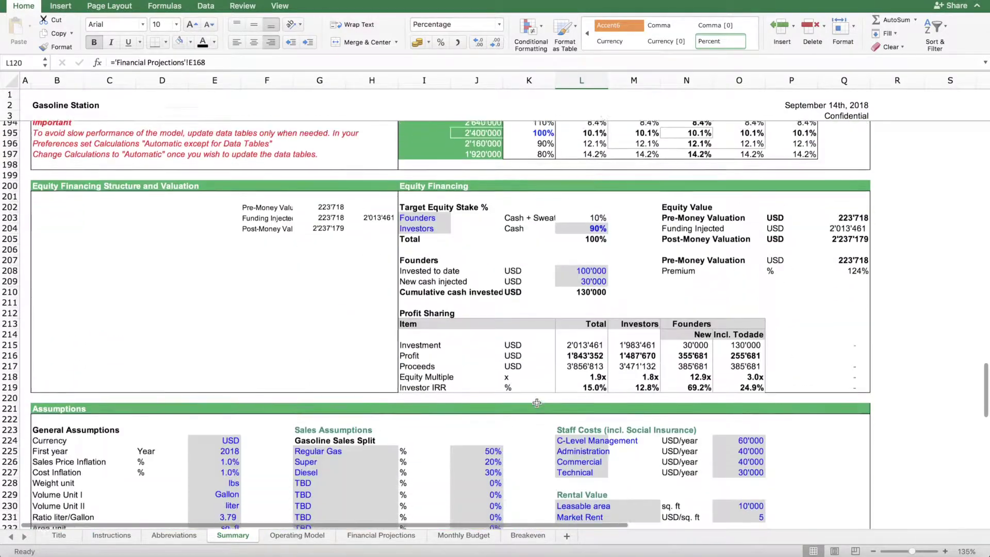
scroll(552, 403, "down", 3)
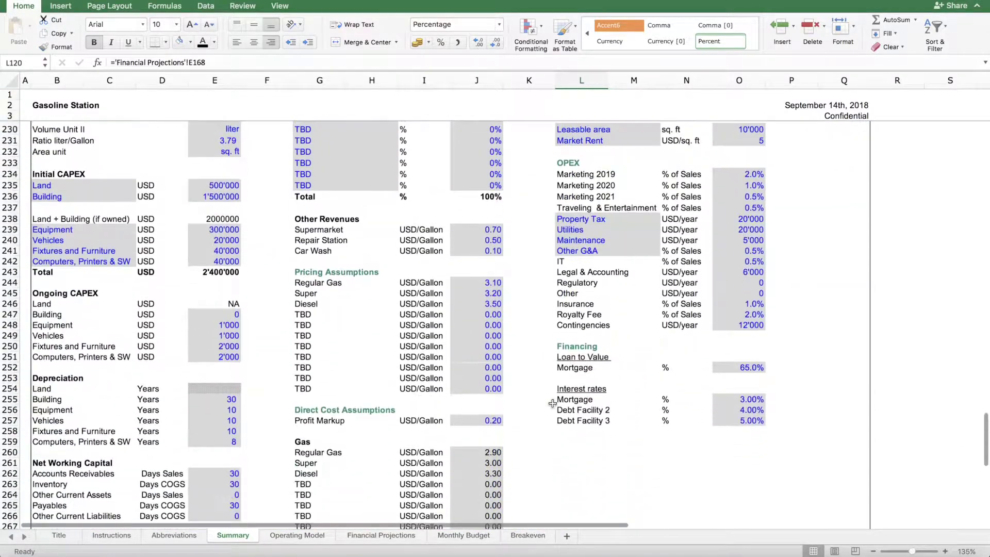
left_click(491, 230)
left_click(144, 62)
key("BackSpace")
type("5")
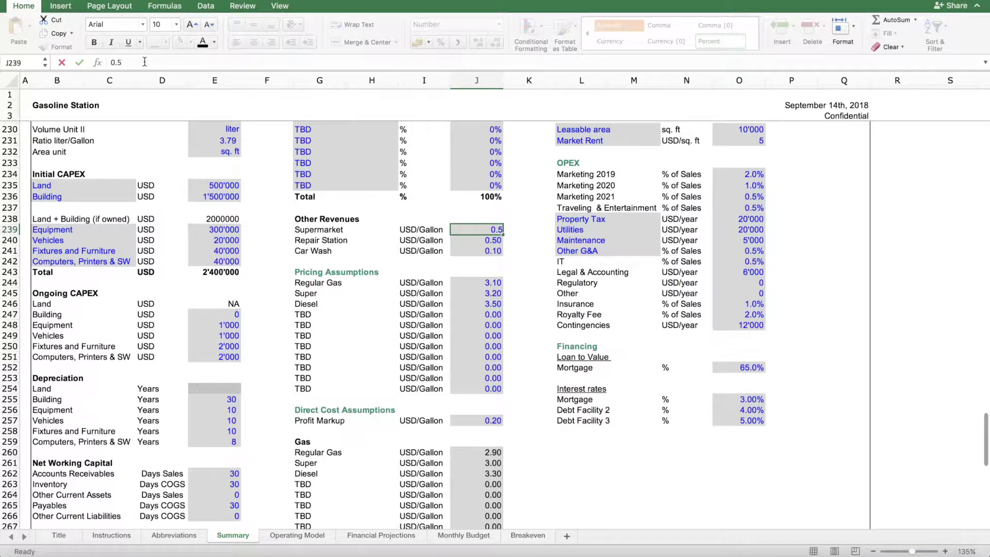
key("Return")
type("0.5")
key("Return")
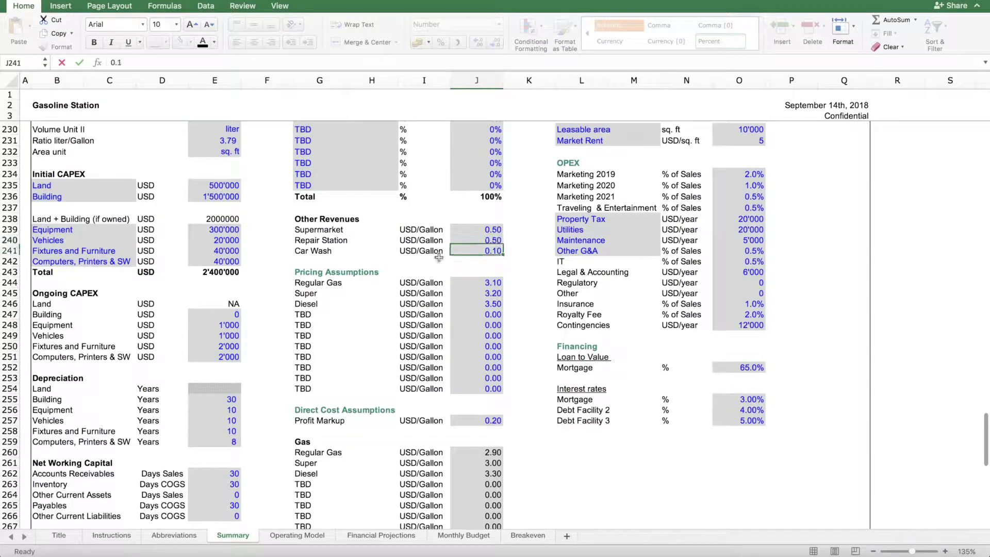
scroll(525, 288, "up", 10)
scroll(524, 288, "up", 15)
scroll(531, 273, "down", 10)
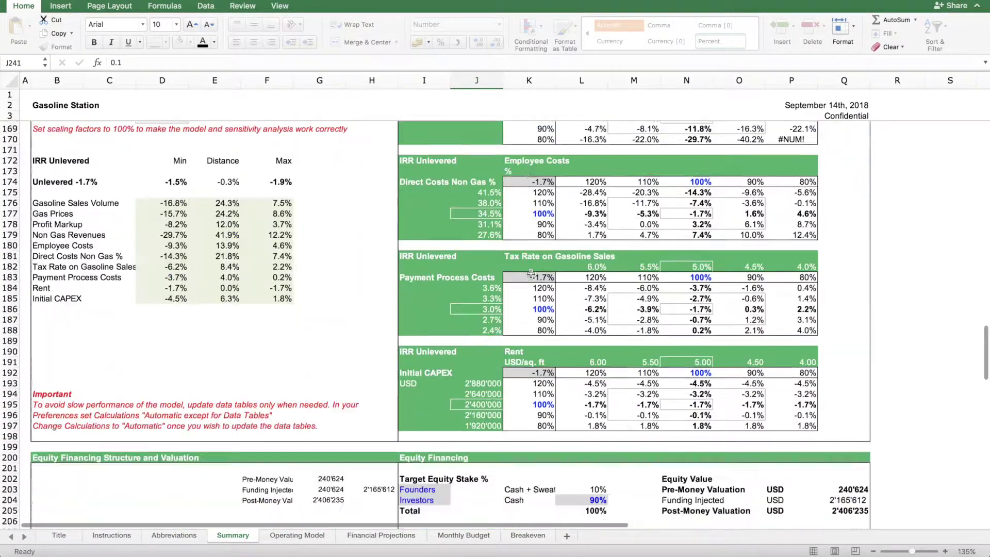
scroll(532, 273, "down", 2)
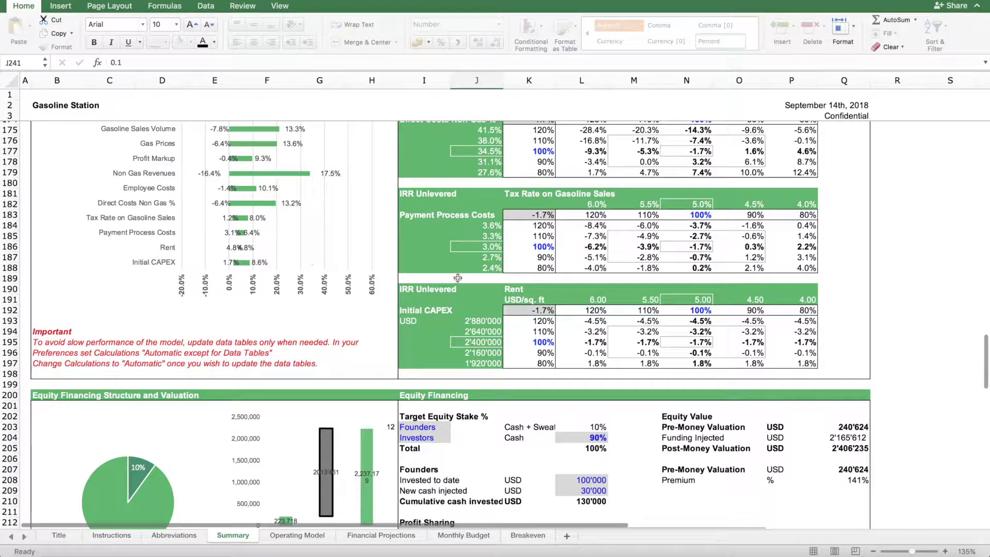
scroll(458, 278, "up", 3)
mouse_move(244, 271)
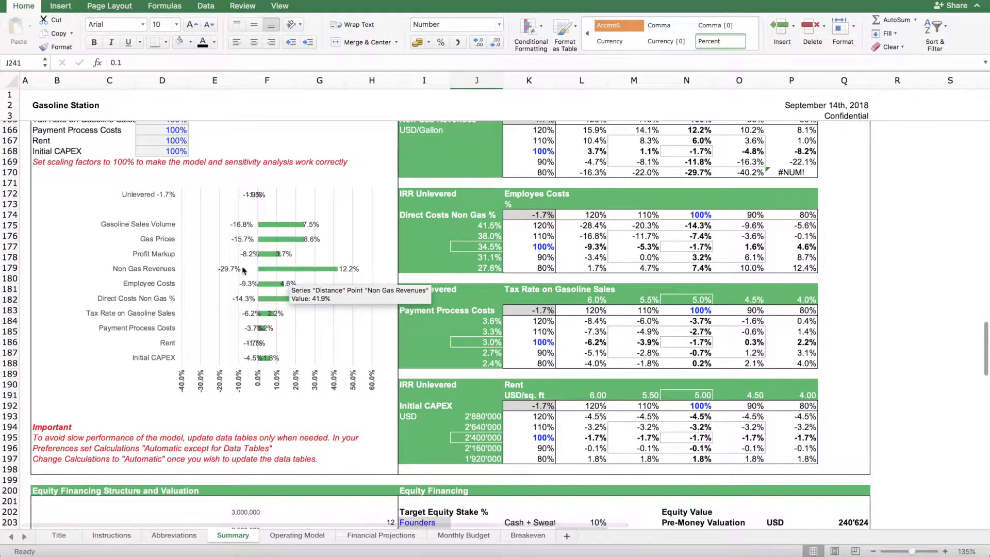
scroll(608, 238, "up", 9)
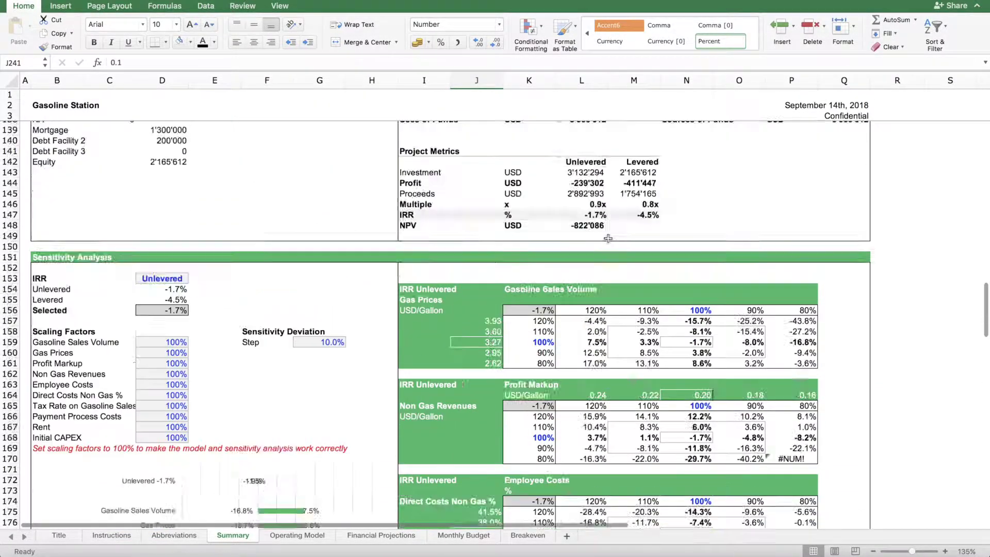
scroll(608, 238, "up", 20)
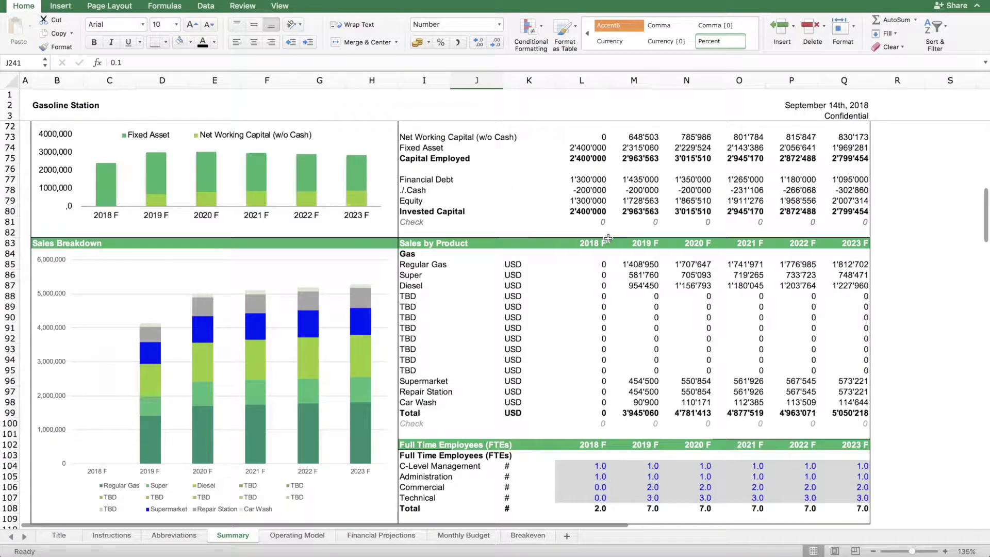
scroll(608, 238, "up", 8)
scroll(608, 238, "down", 3)
scroll(611, 247, "up", 5)
scroll(617, 269, "down", 11)
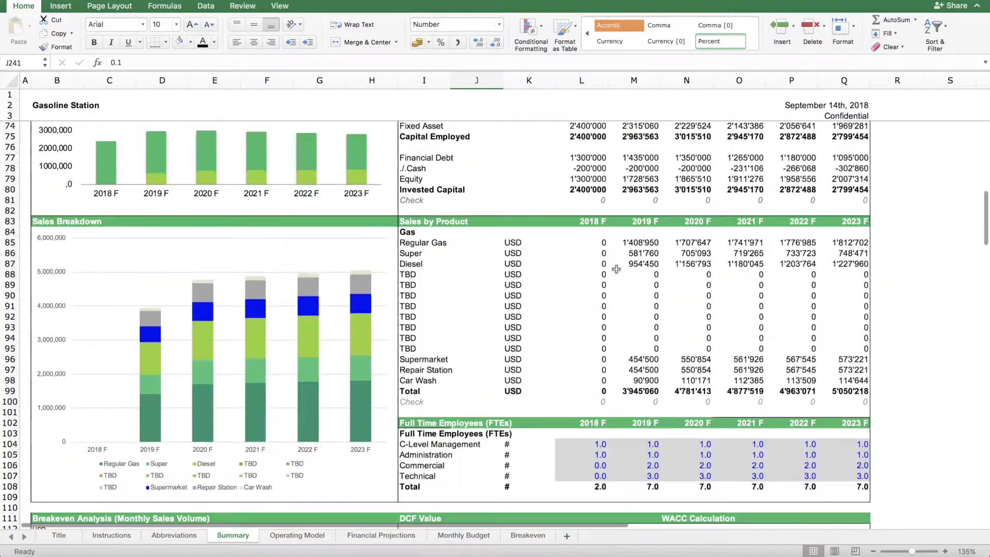
scroll(616, 269, "down", 20)
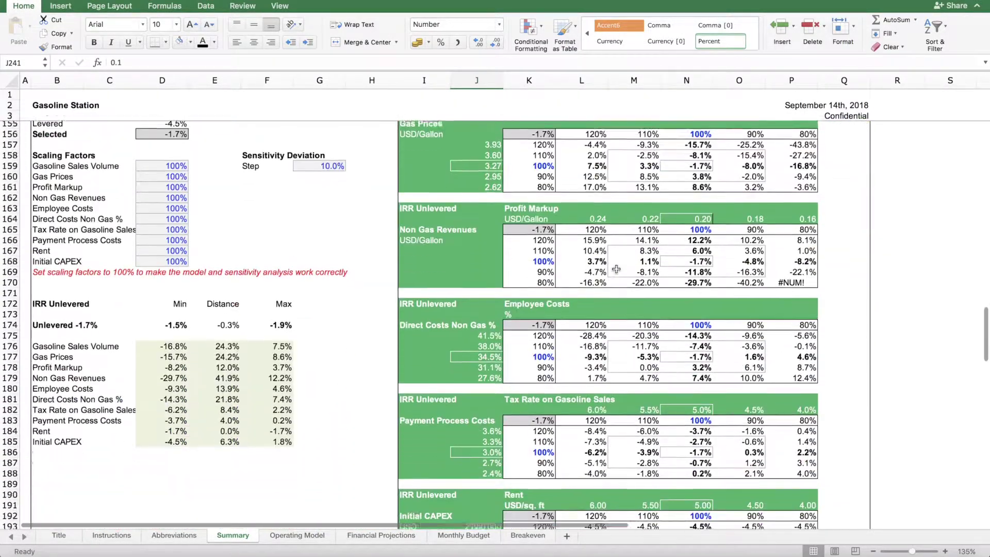
scroll(616, 269, "down", 1)
scroll(563, 270, "up", 12)
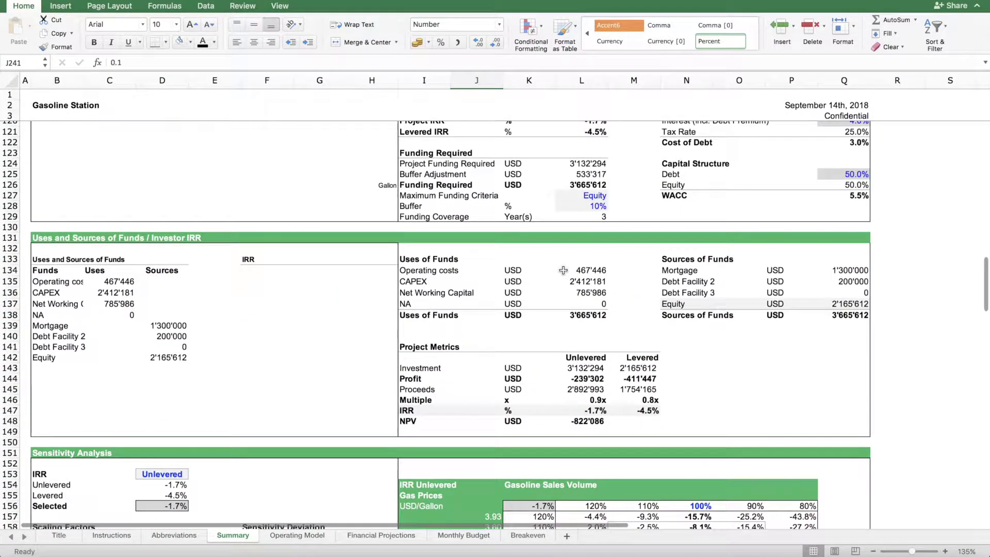
scroll(564, 270, "up", 19)
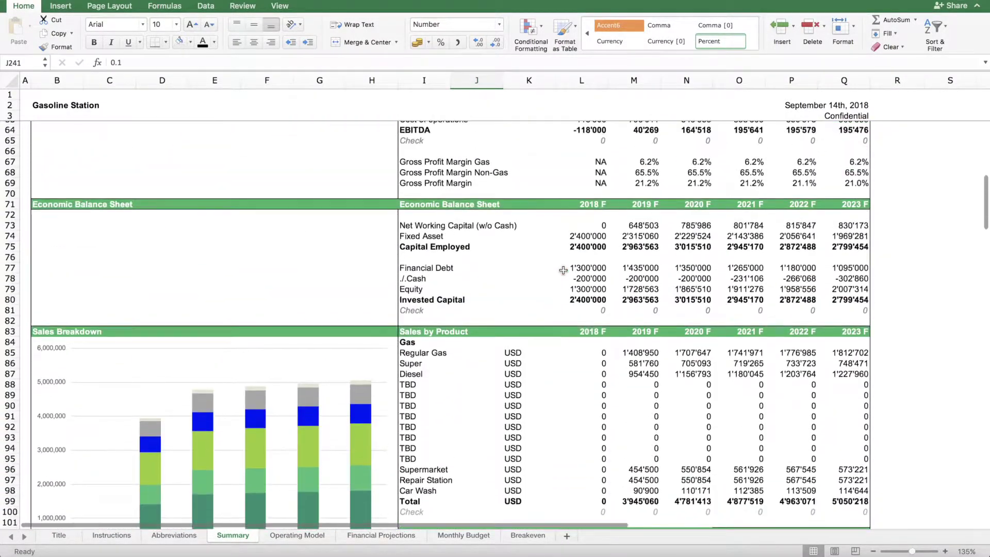
scroll(564, 270, "up", 19)
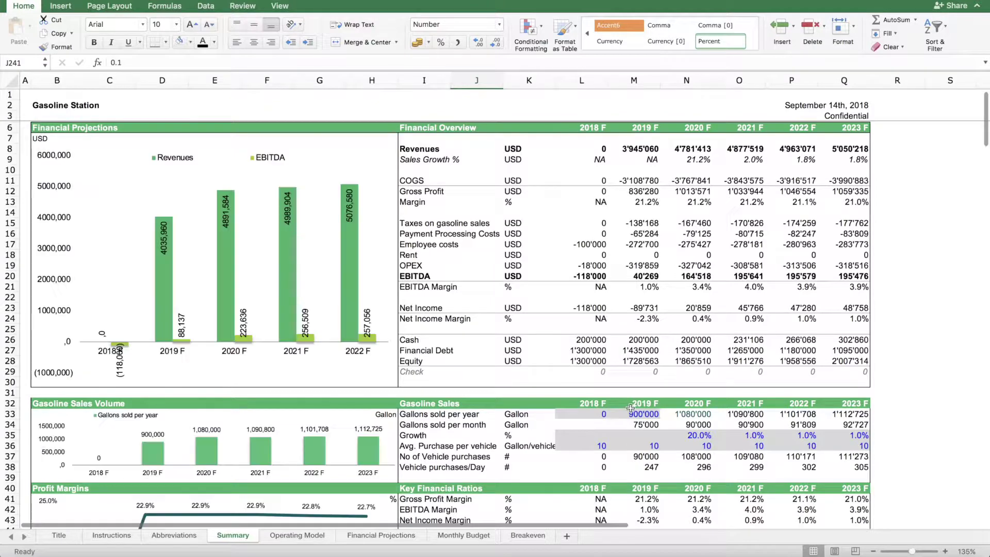
- Enter 1,100,000 gallons as the 2019 gasoline volume in M33
left_click(639, 414)
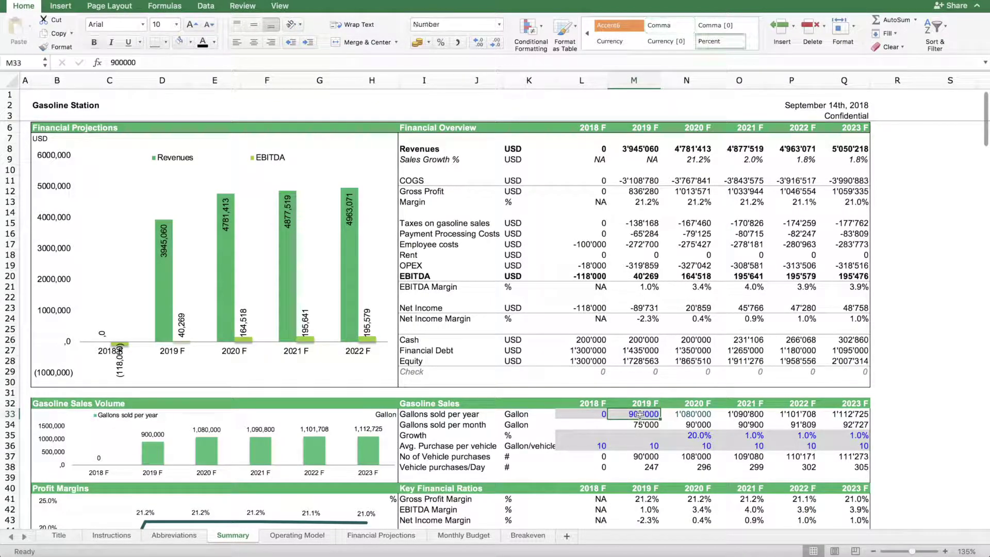
type("11000")
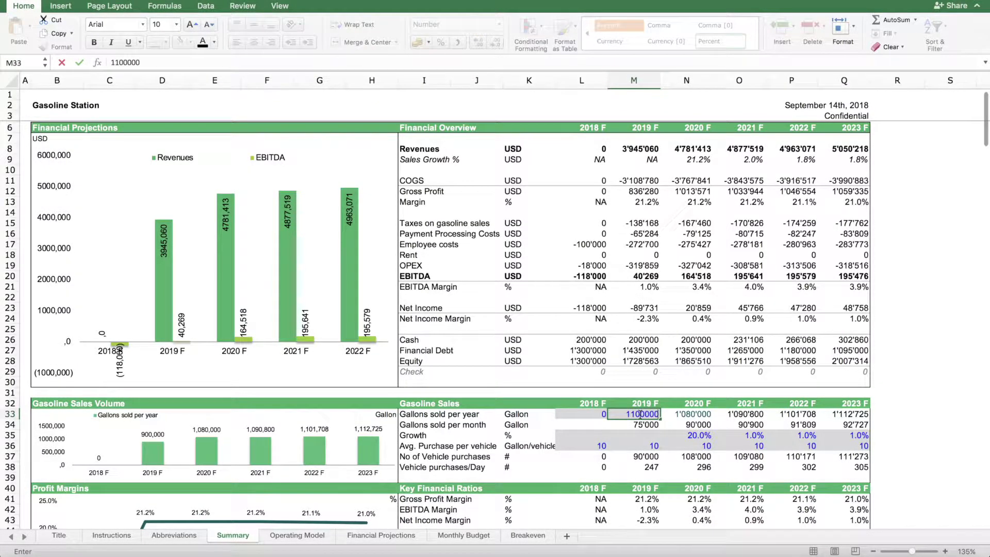
key("Return")
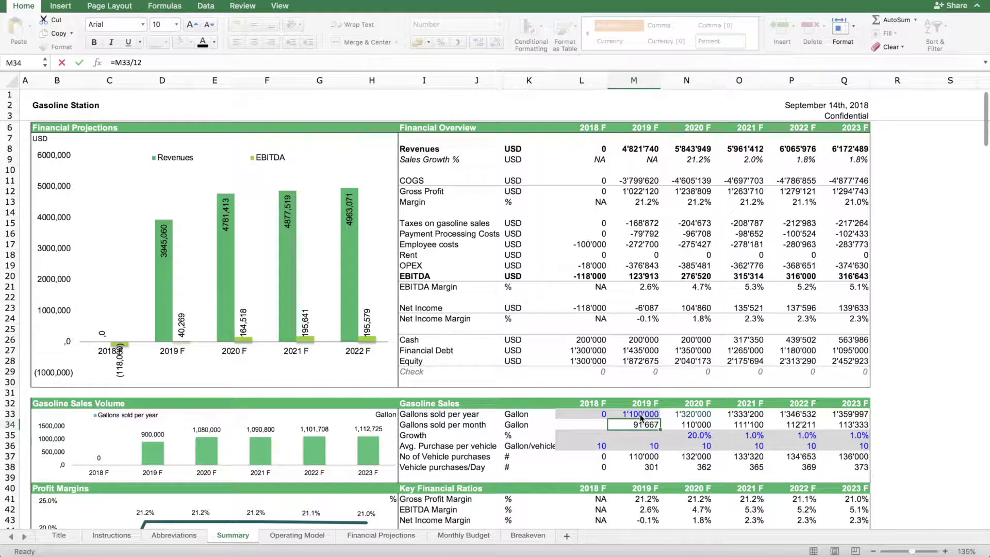
left_click(642, 418)
scroll(619, 390, "down", 15)
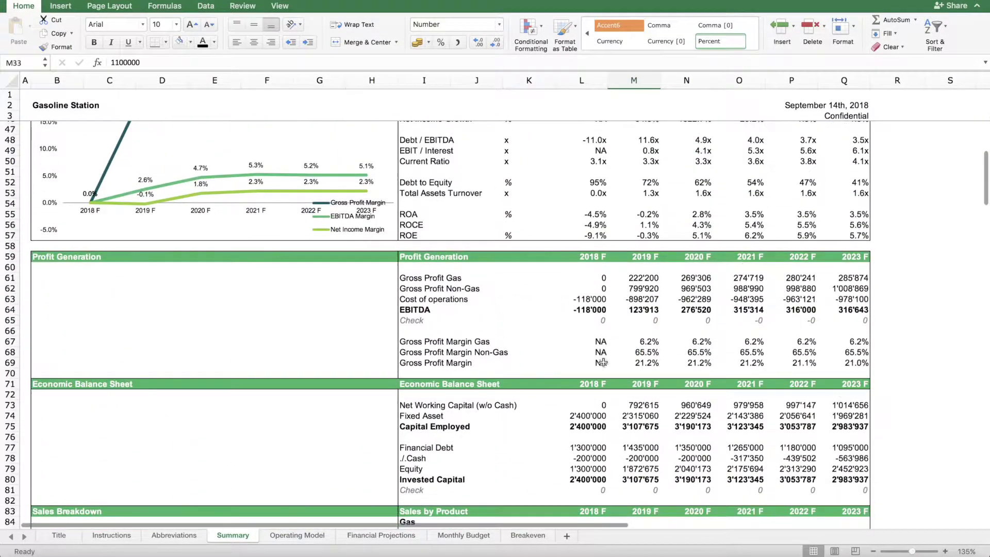
scroll(603, 362, "down", 5)
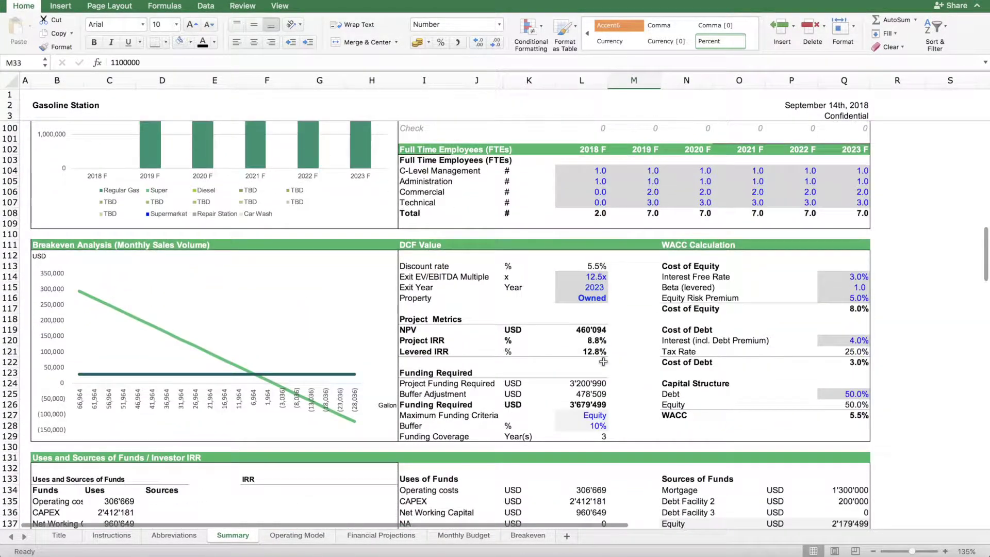
left_click(597, 340)
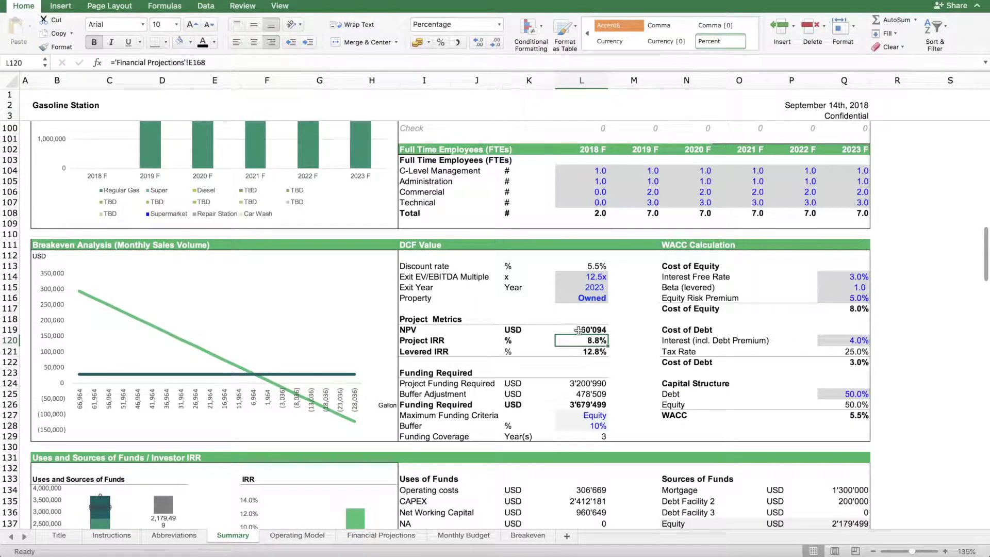
- Change the Property setting in L116 from Owned to Rented
left_click(596, 299)
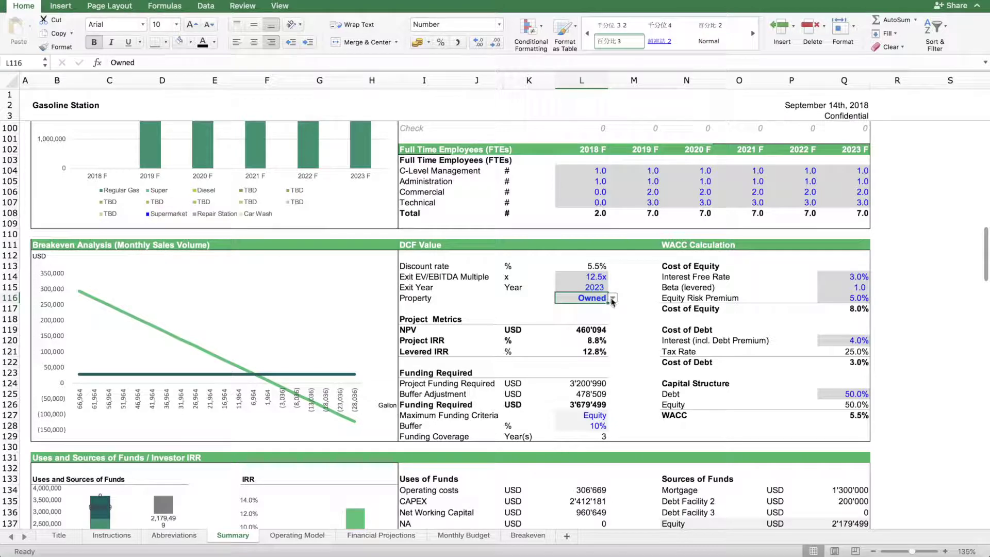
left_click(612, 298)
left_click(571, 319)
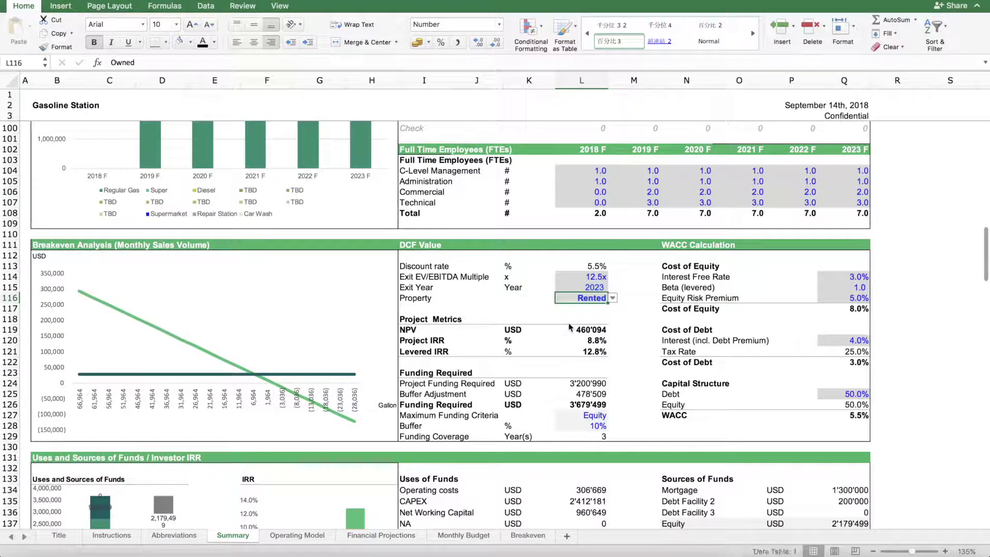
left_click(590, 341)
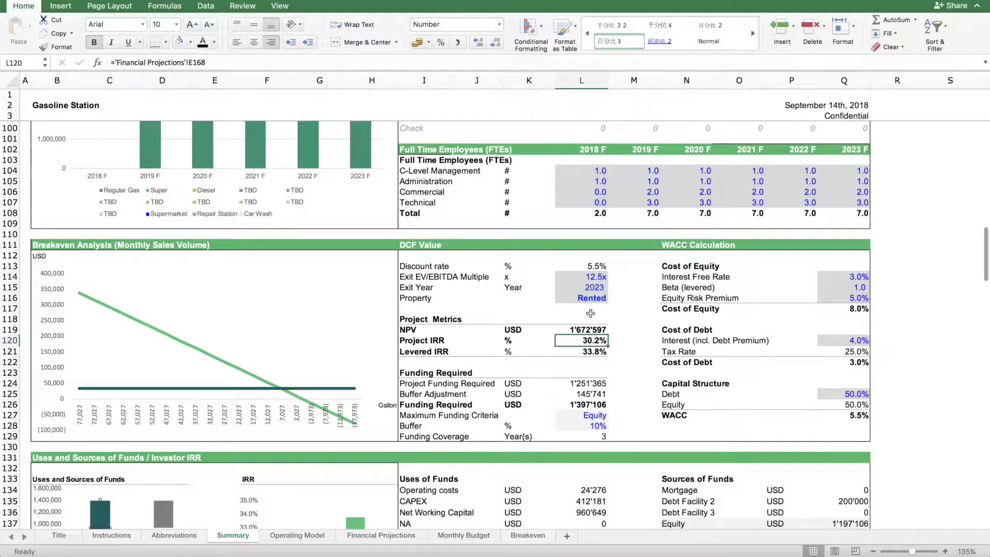
scroll(546, 359, "right", 1)
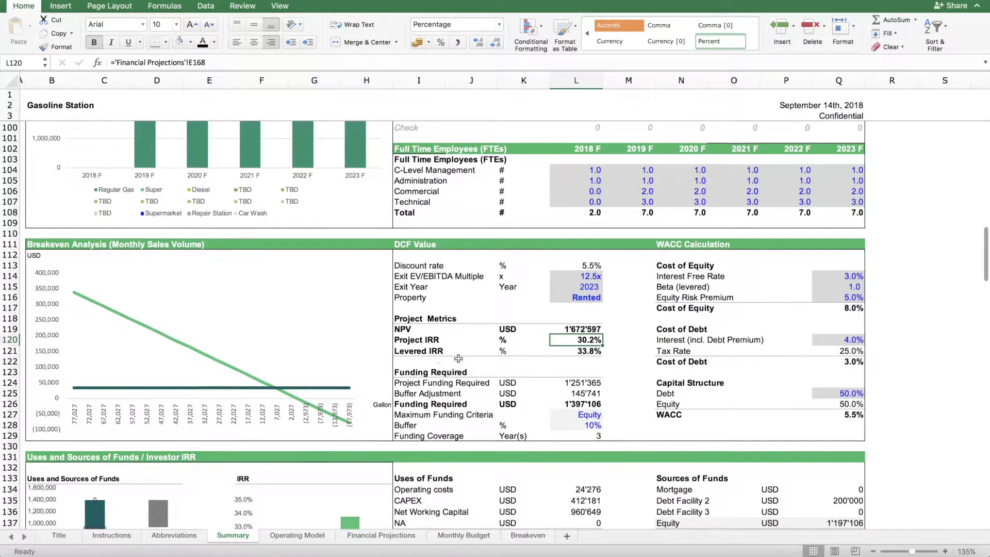
scroll(492, 360, "down", 10)
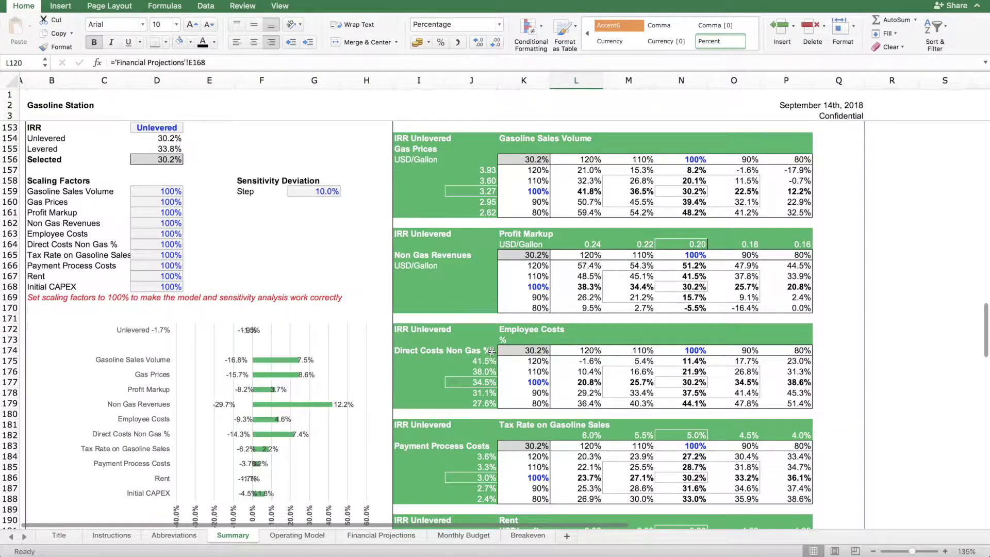
scroll(497, 298, "down", 8)
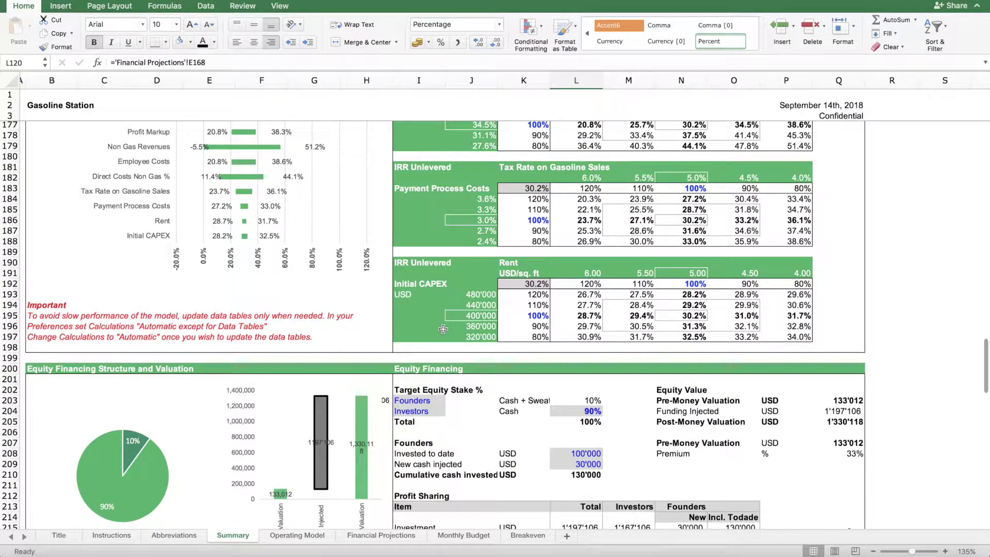
scroll(545, 320, "up", 11)
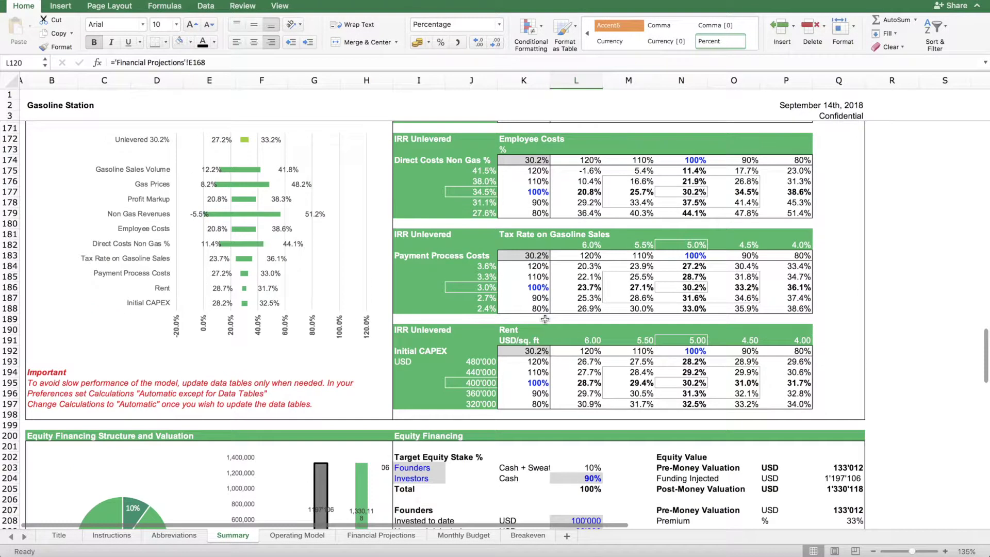
scroll(545, 320, "down", 20)
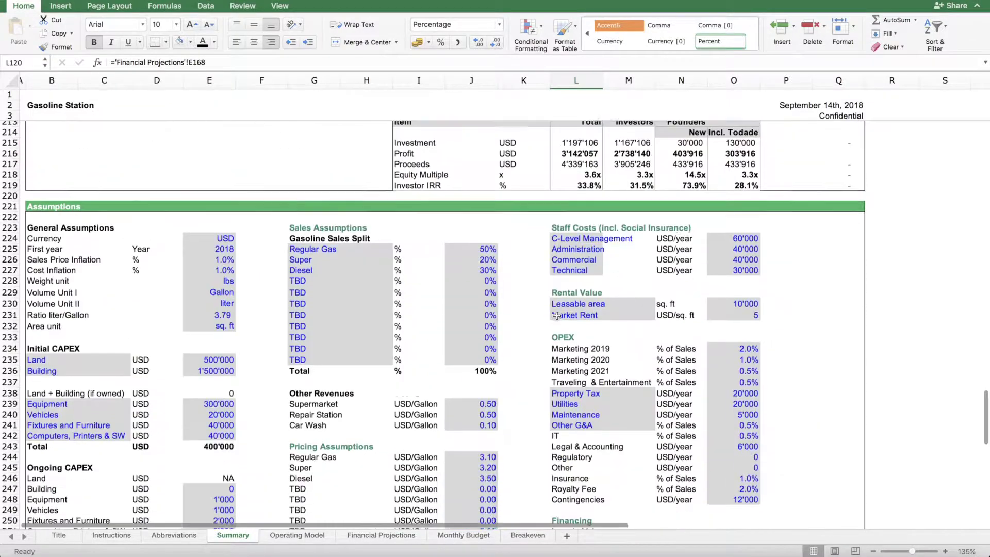
scroll(557, 316, "up", 6)
scroll(557, 316, "up", 19)
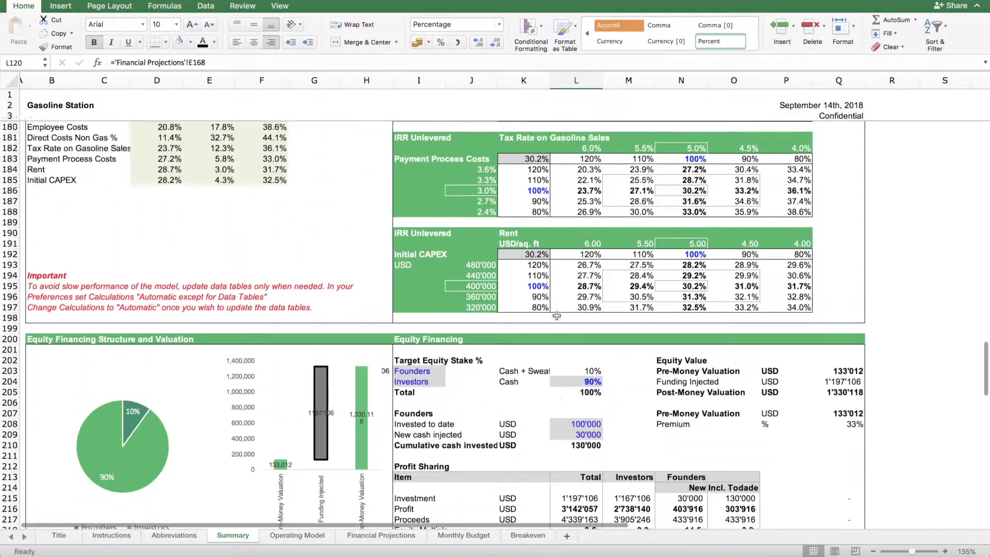
scroll(557, 316, "up", 6)
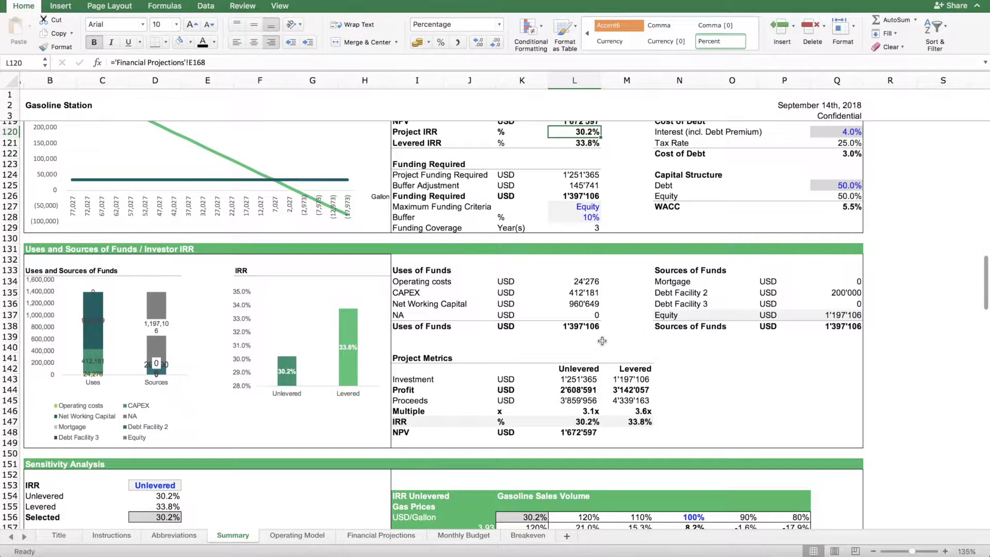
scroll(602, 338, "down", 10)
scroll(602, 339, "down", 9)
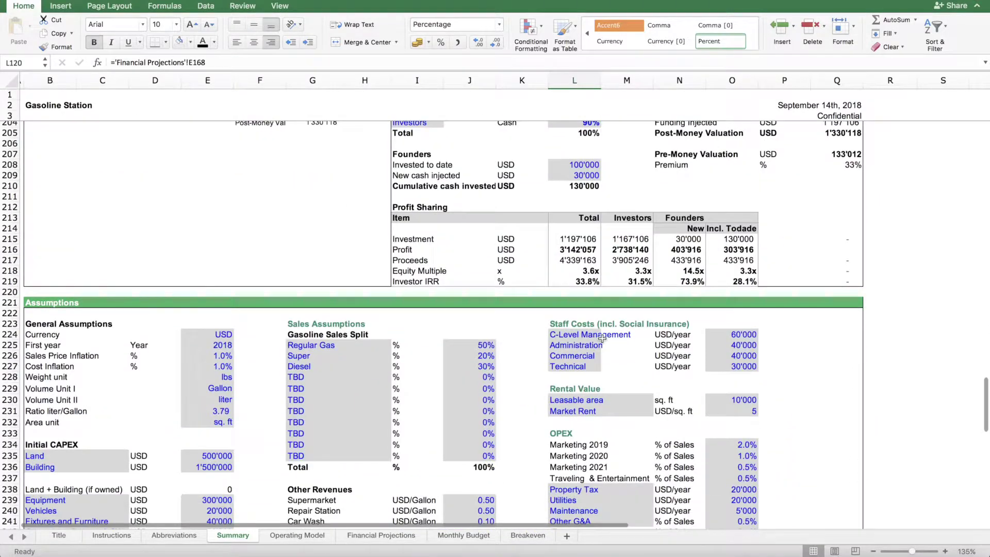
scroll(602, 339, "up", 1)
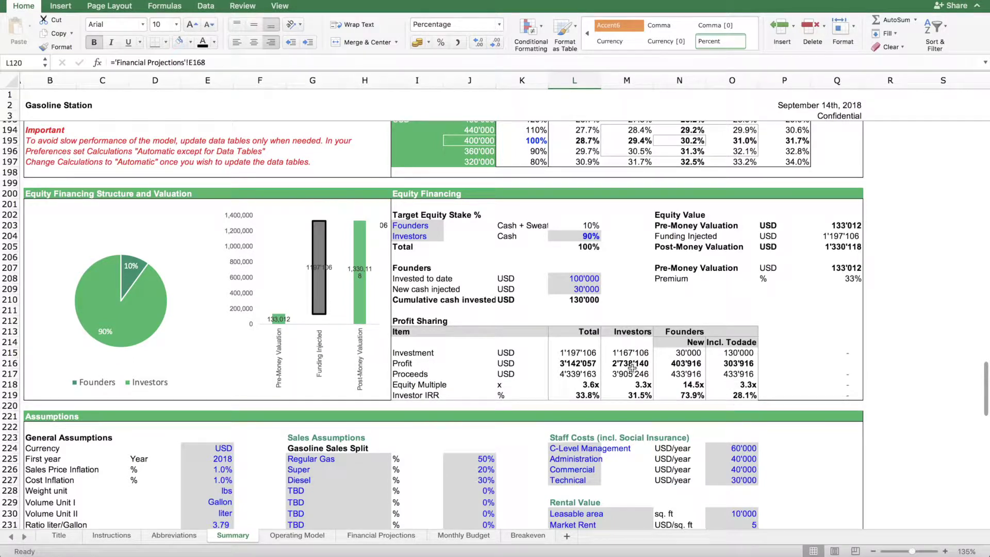
scroll(609, 318, "down", 1)
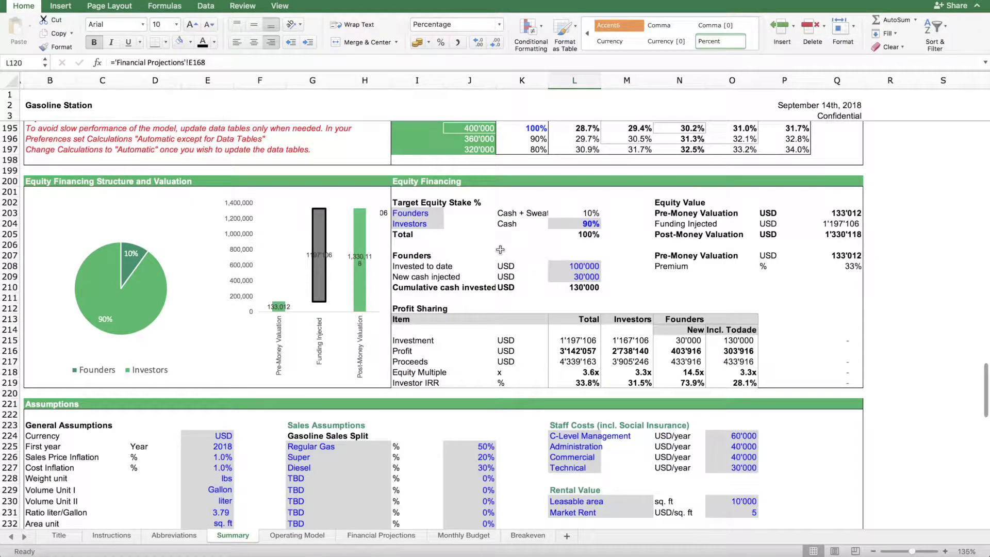
scroll(530, 249, "up", 1)
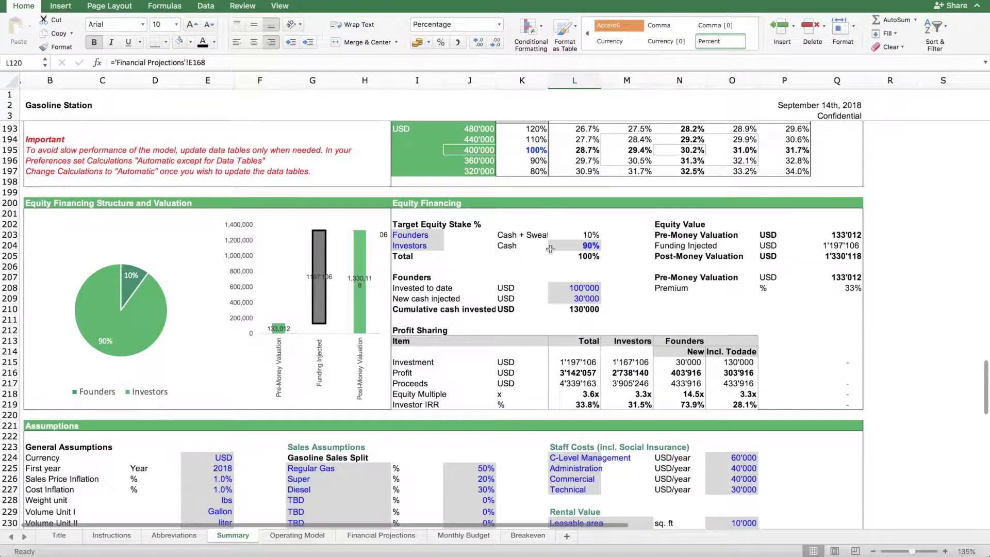
scroll(542, 246, "up", 20)
scroll(556, 242, "up", 20)
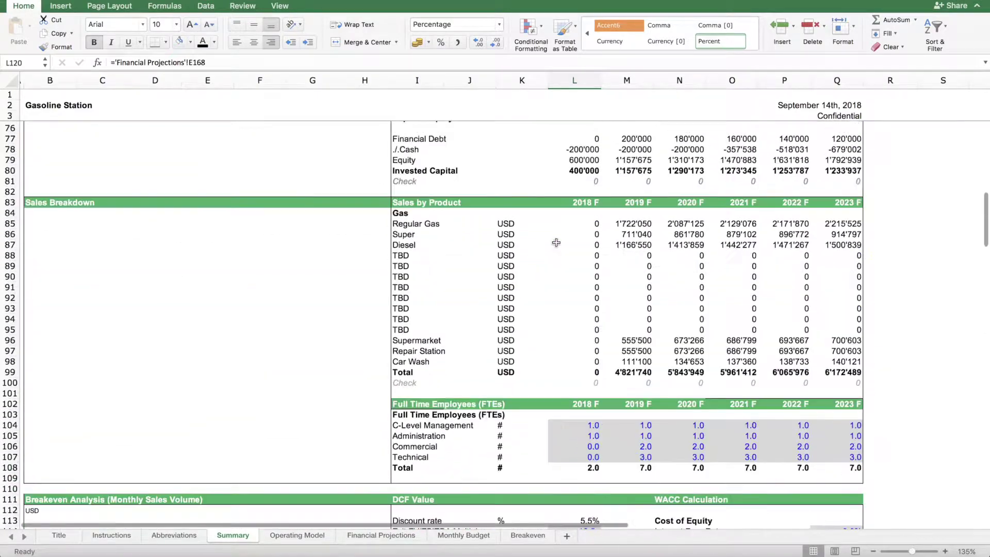